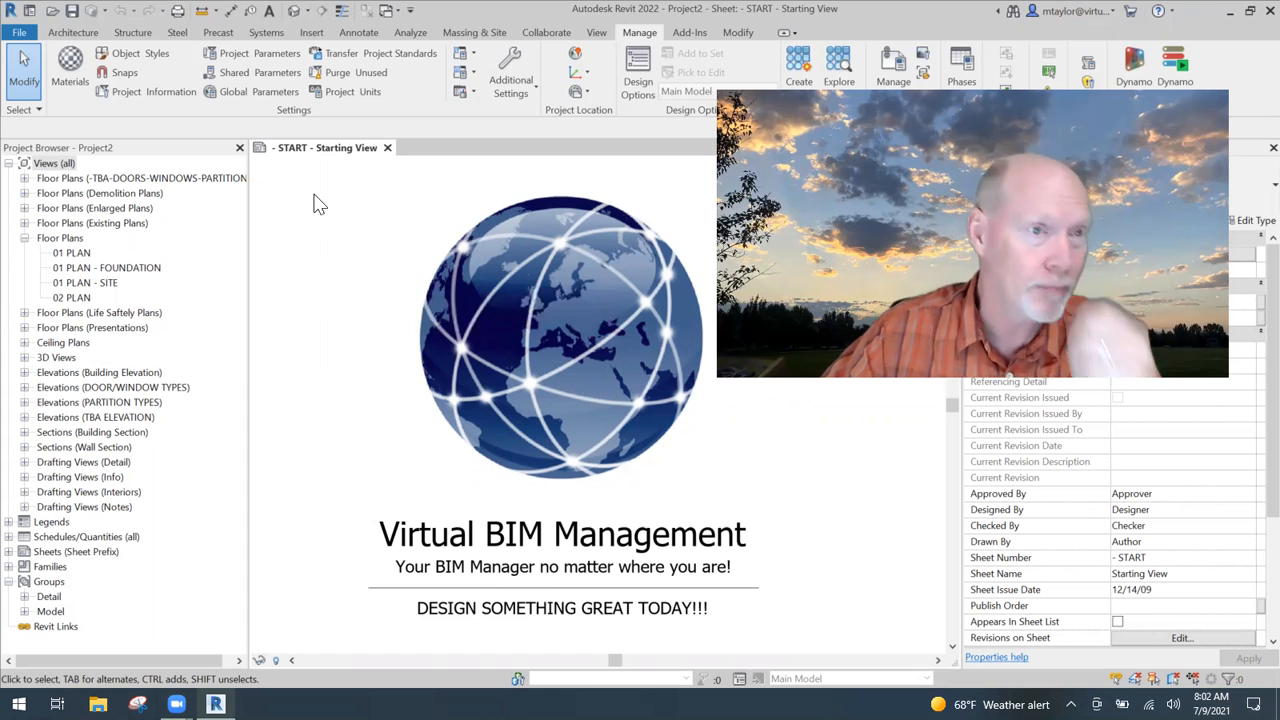
# Step: Open the default 3D view and load the Sofa-Corbu.rfa family from the Furniture library's Seating folder
pyautogui.click(294, 11)
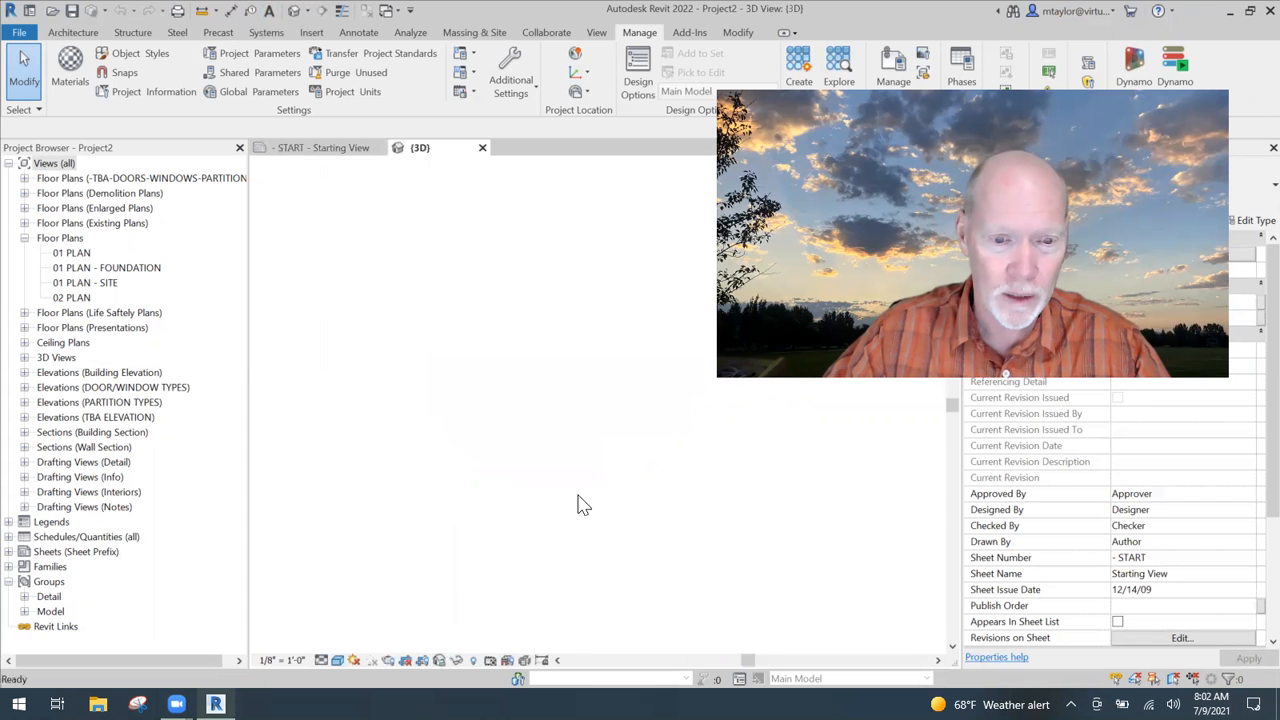
pyautogui.scroll(5, 515, 484)
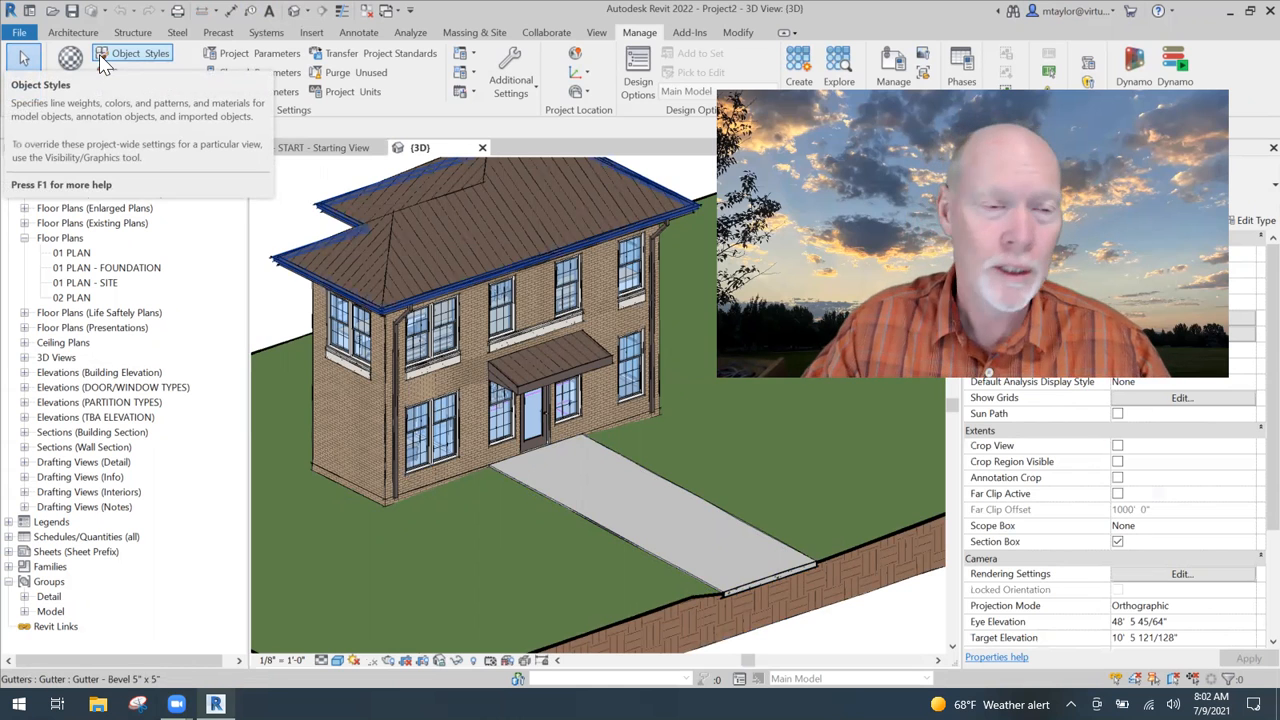
pyautogui.click(311, 32)
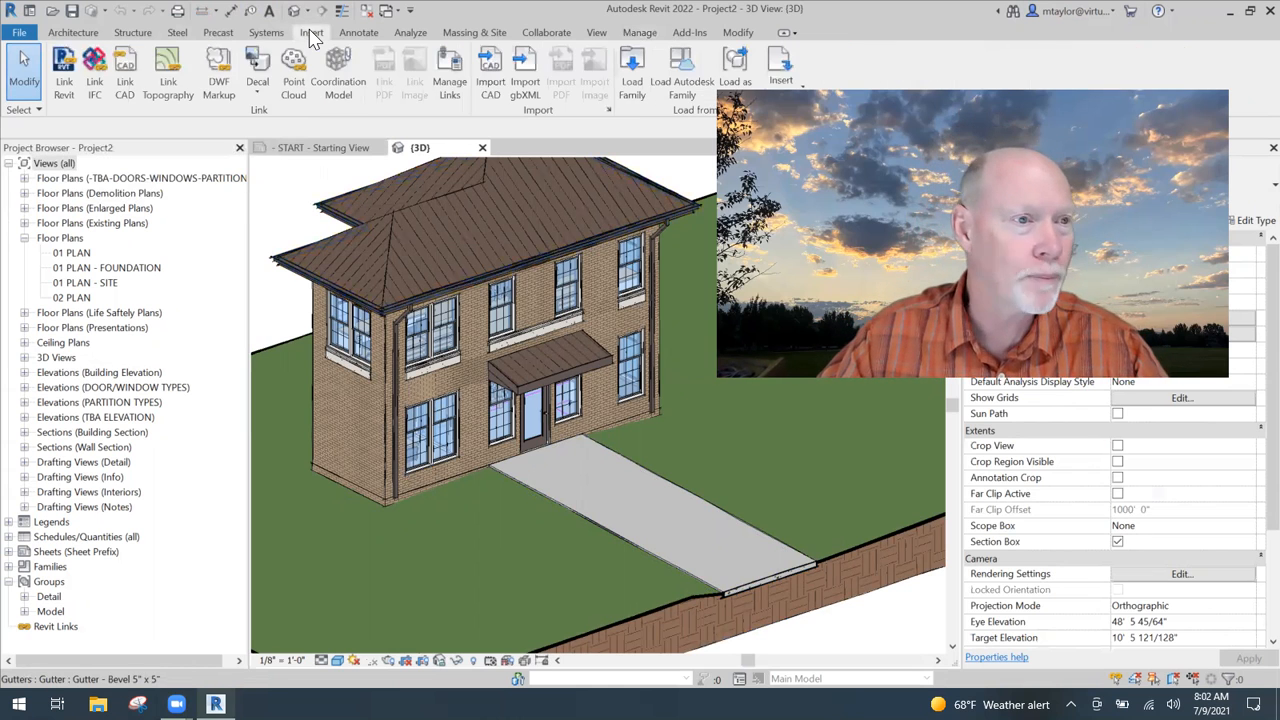
pyautogui.click(632, 76)
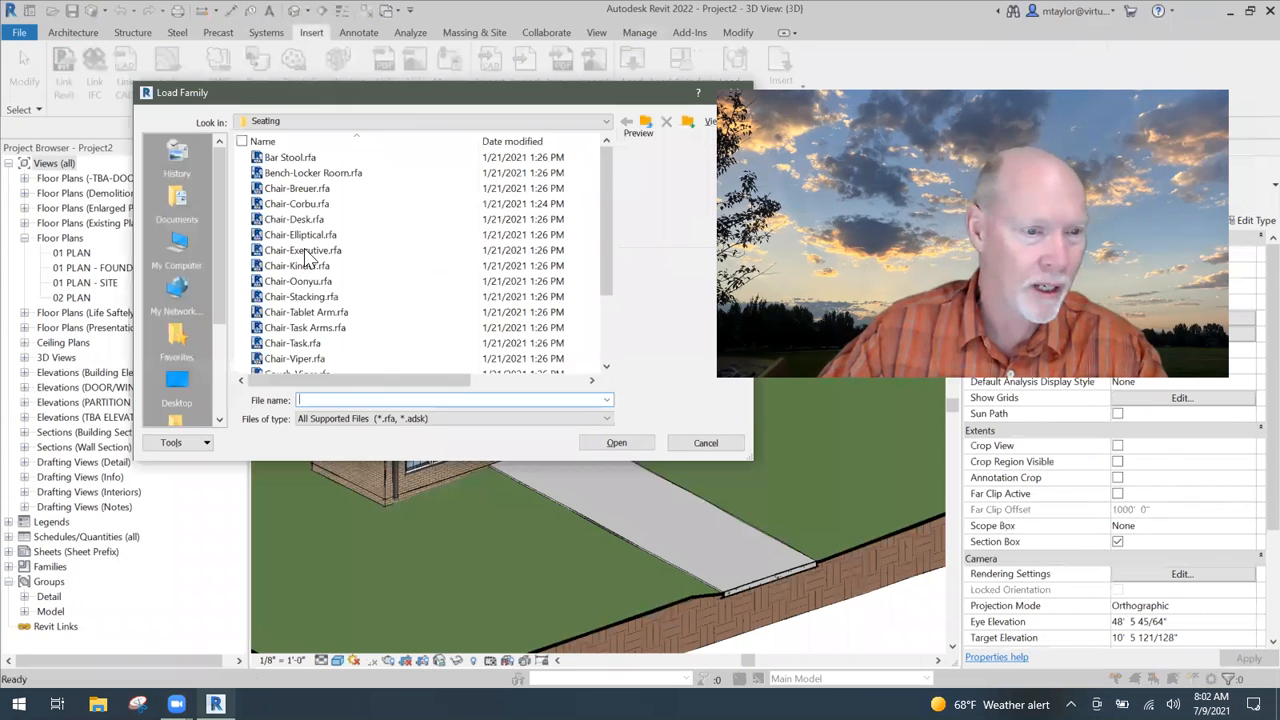
pyautogui.click(309, 122)
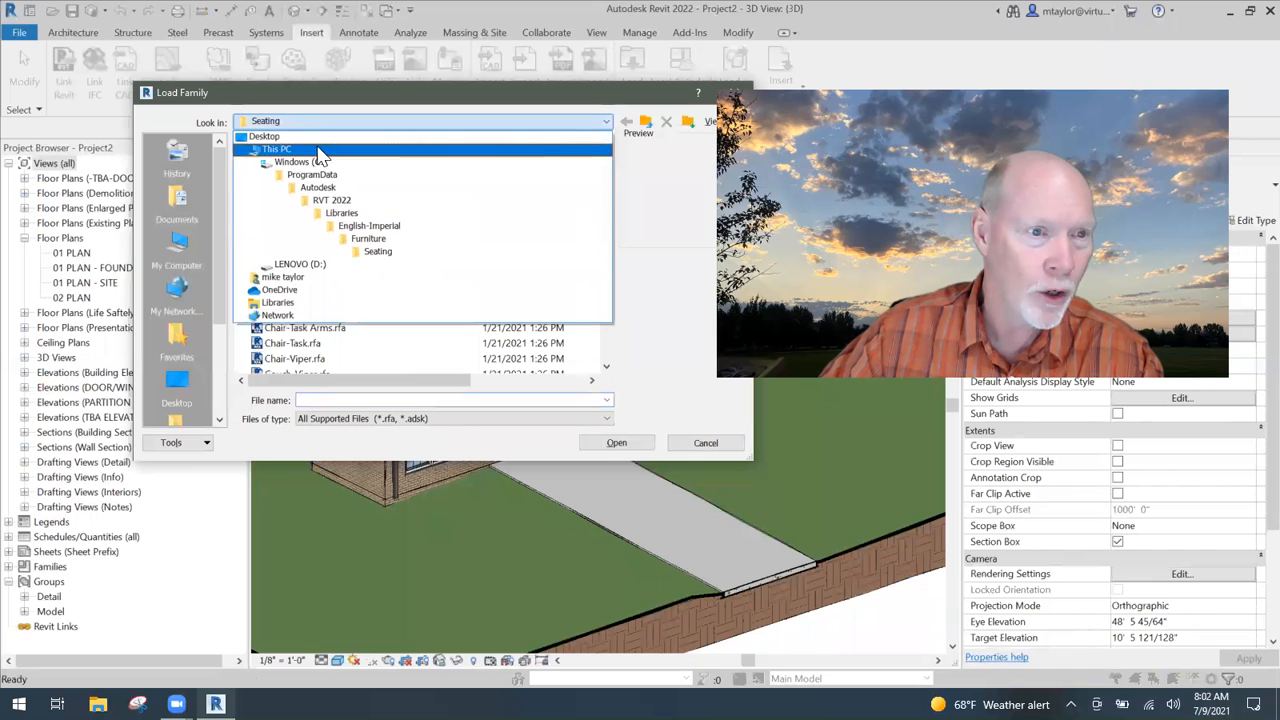
pyautogui.click(380, 252)
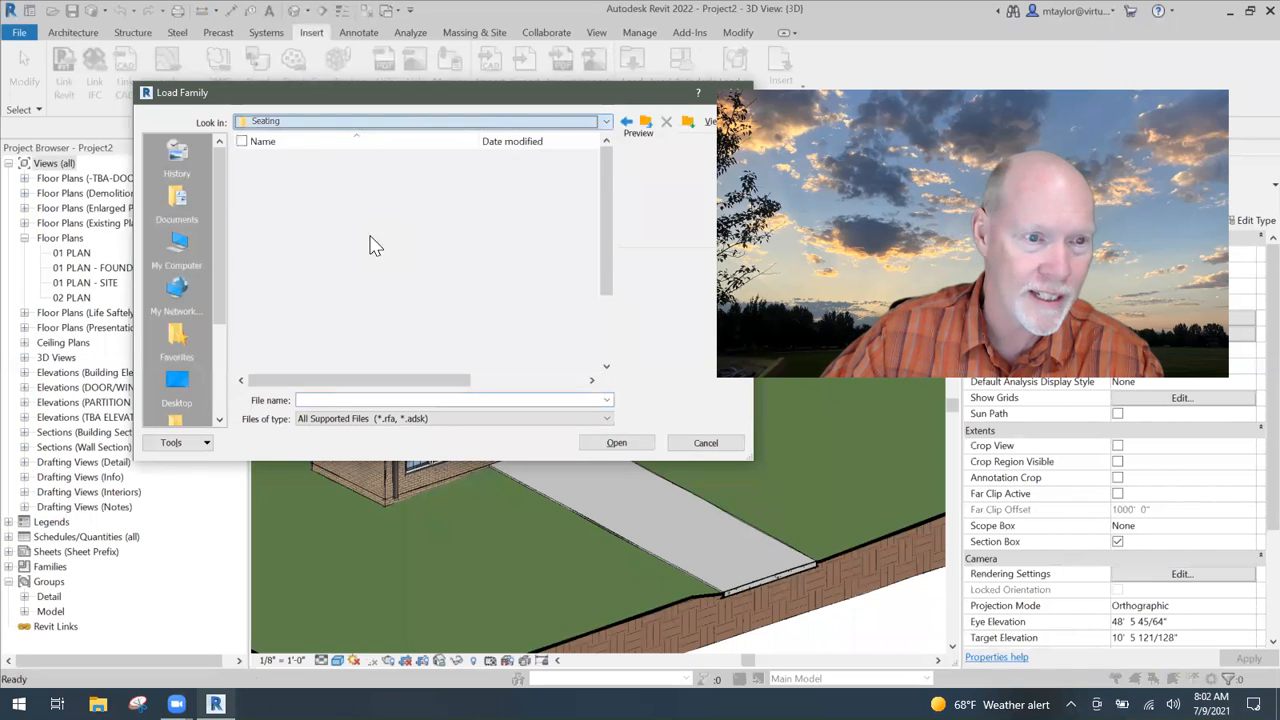
pyautogui.scroll(-2, 312, 278)
pyautogui.click(295, 328)
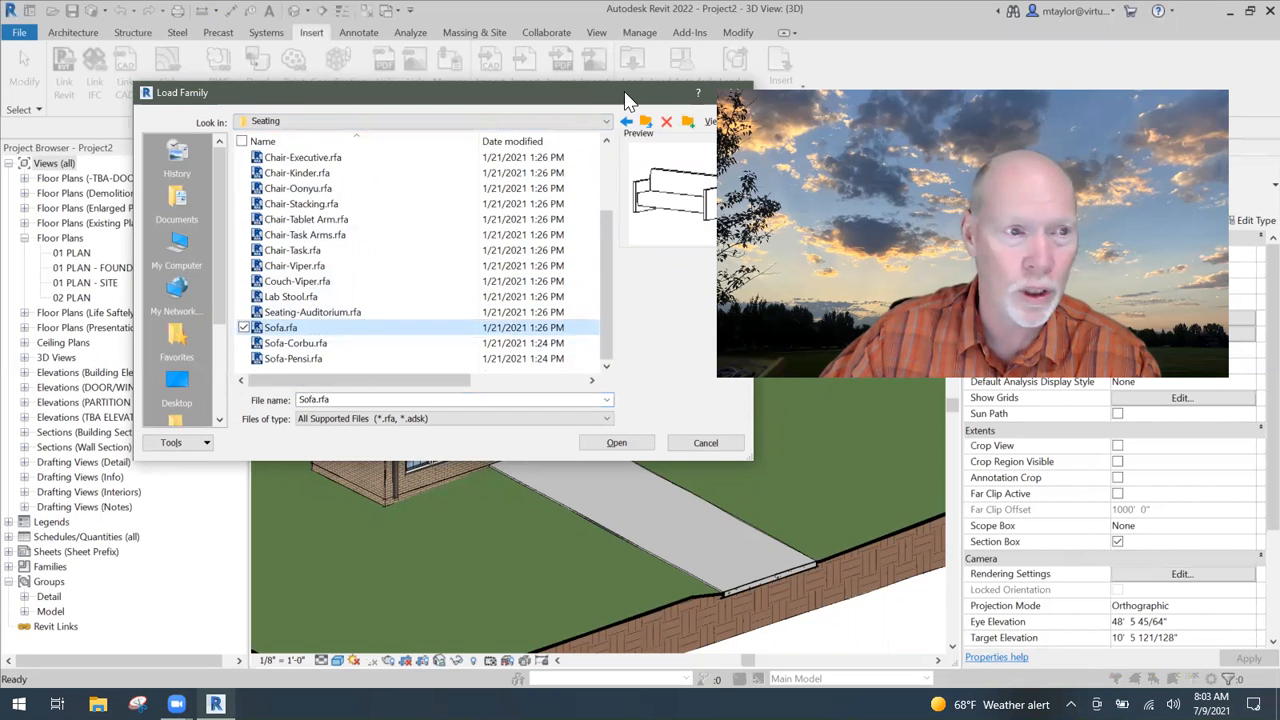
pyautogui.moveTo(627, 100); pyautogui.dragTo(586, 93)
pyautogui.click(262, 336)
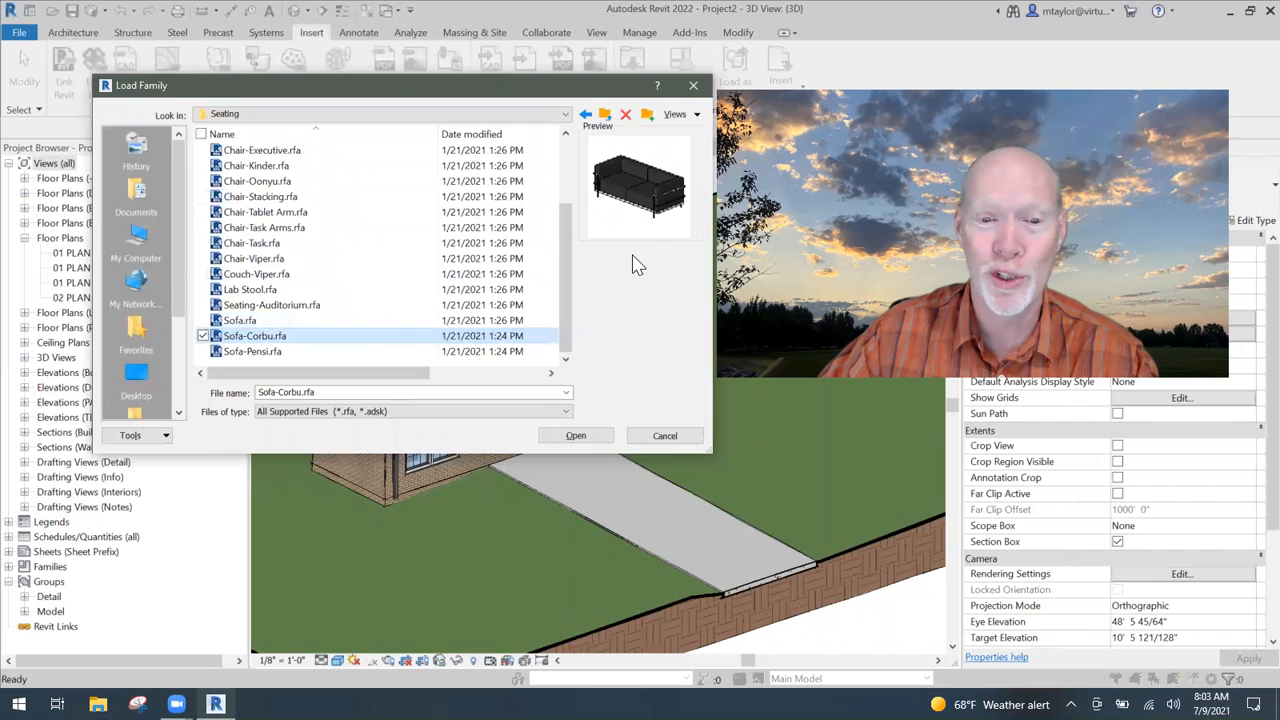
pyautogui.click(576, 438)
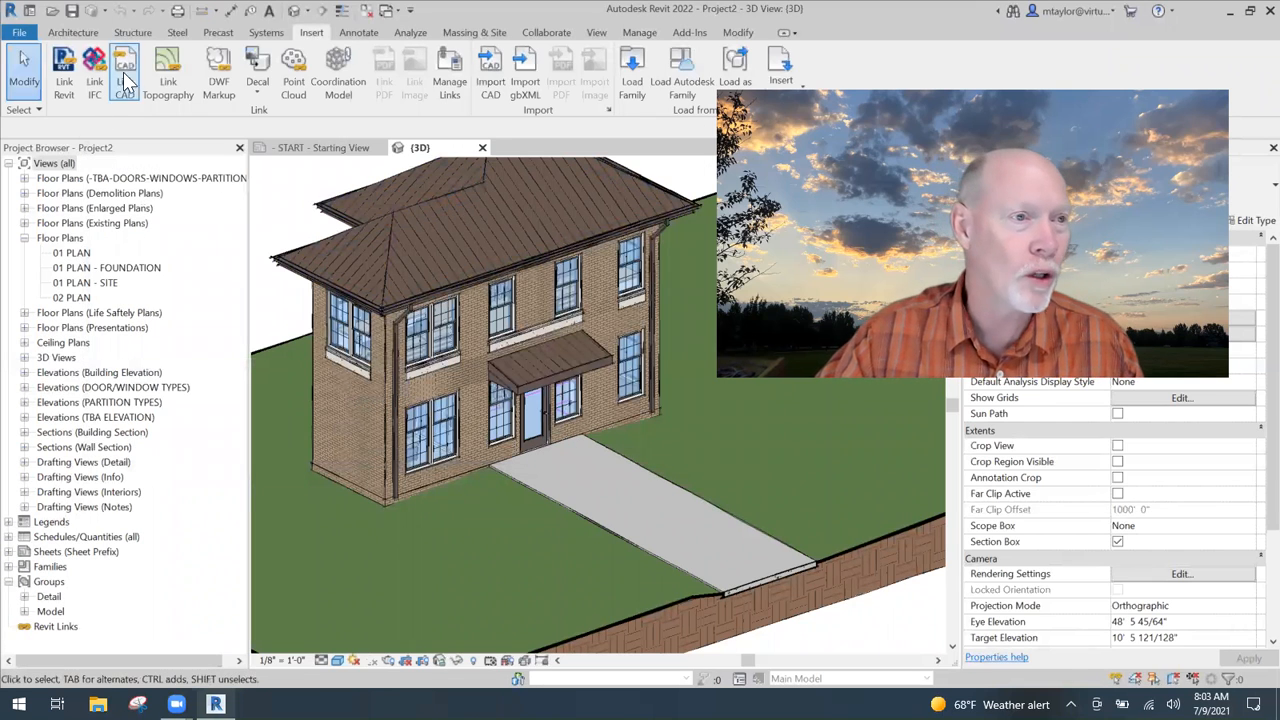
# Step: Place the Sofa type of the Sofa-Corbu furniture family on the lawn in front of the house beside the walkway
pyautogui.click(9, 567)
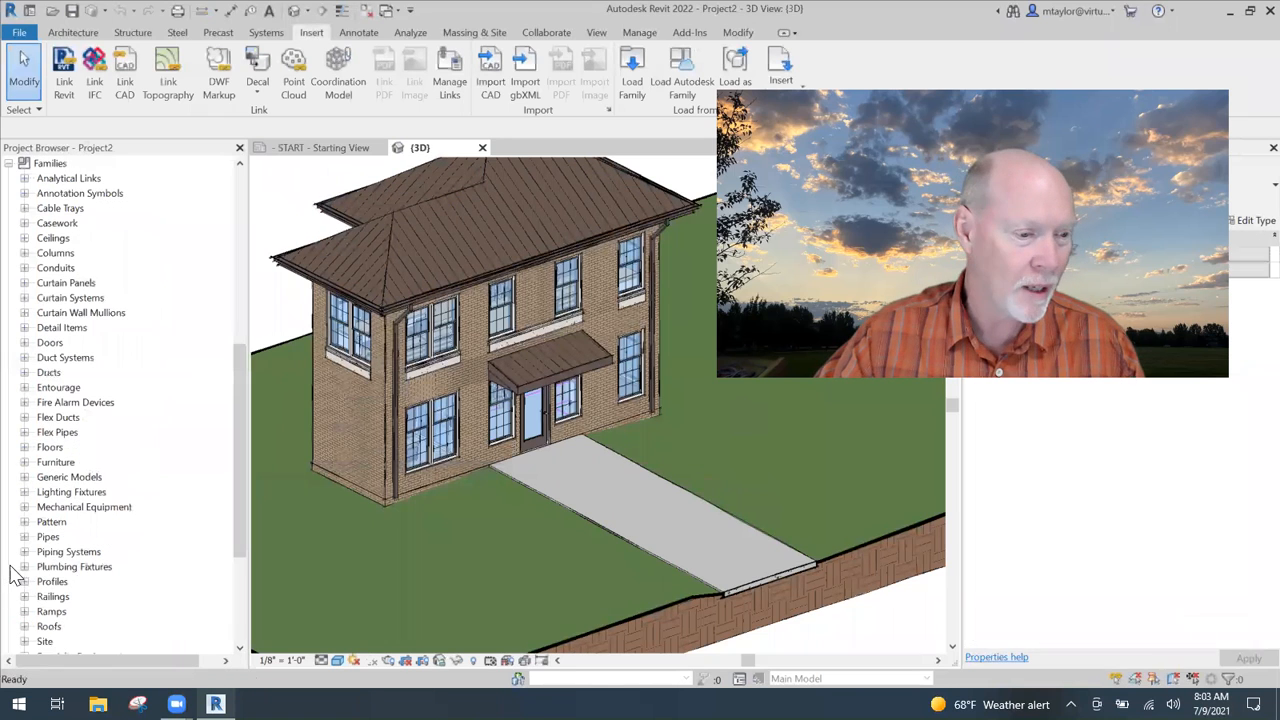
pyautogui.click(25, 463)
pyautogui.scroll(-3, 115, 465)
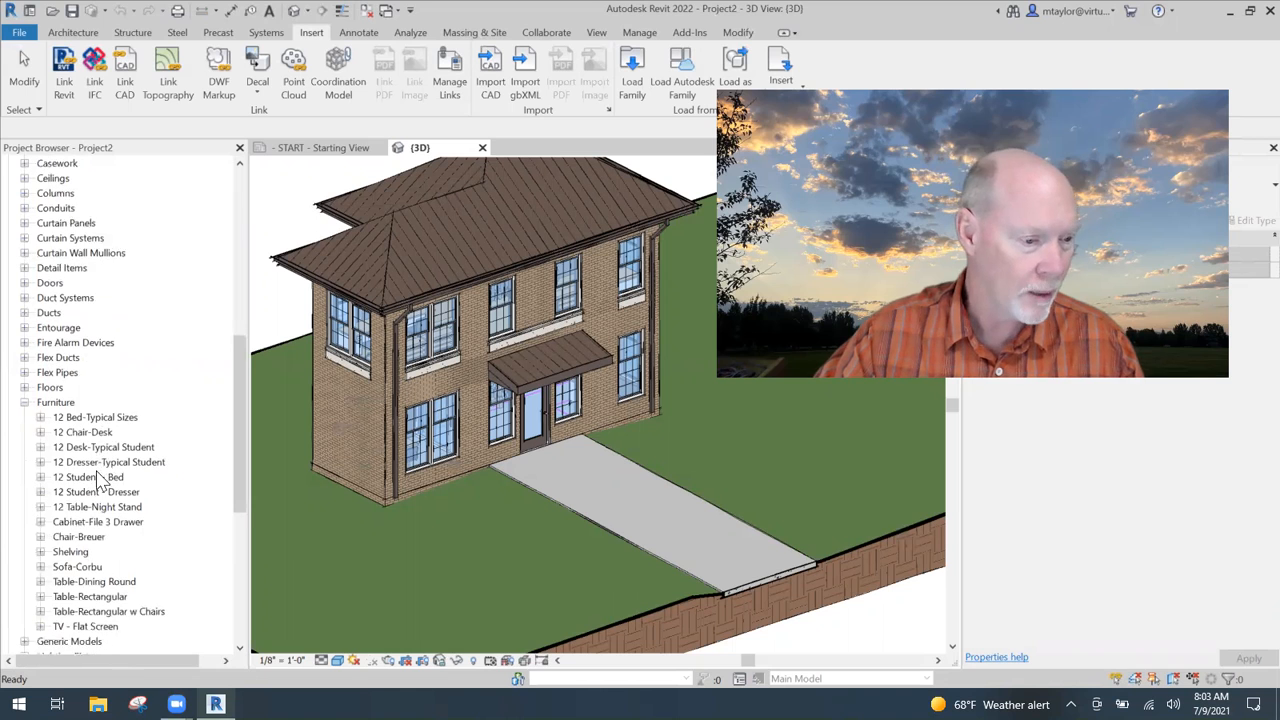
pyautogui.click(76, 537)
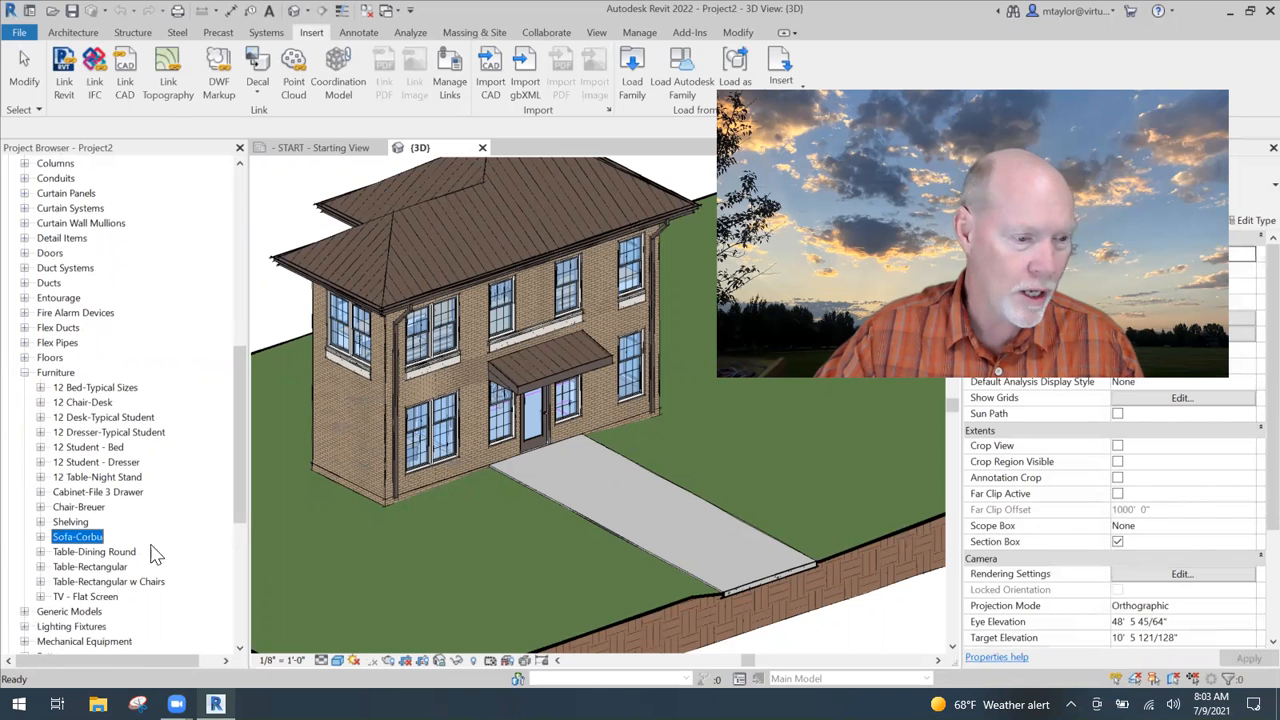
pyautogui.click(41, 537)
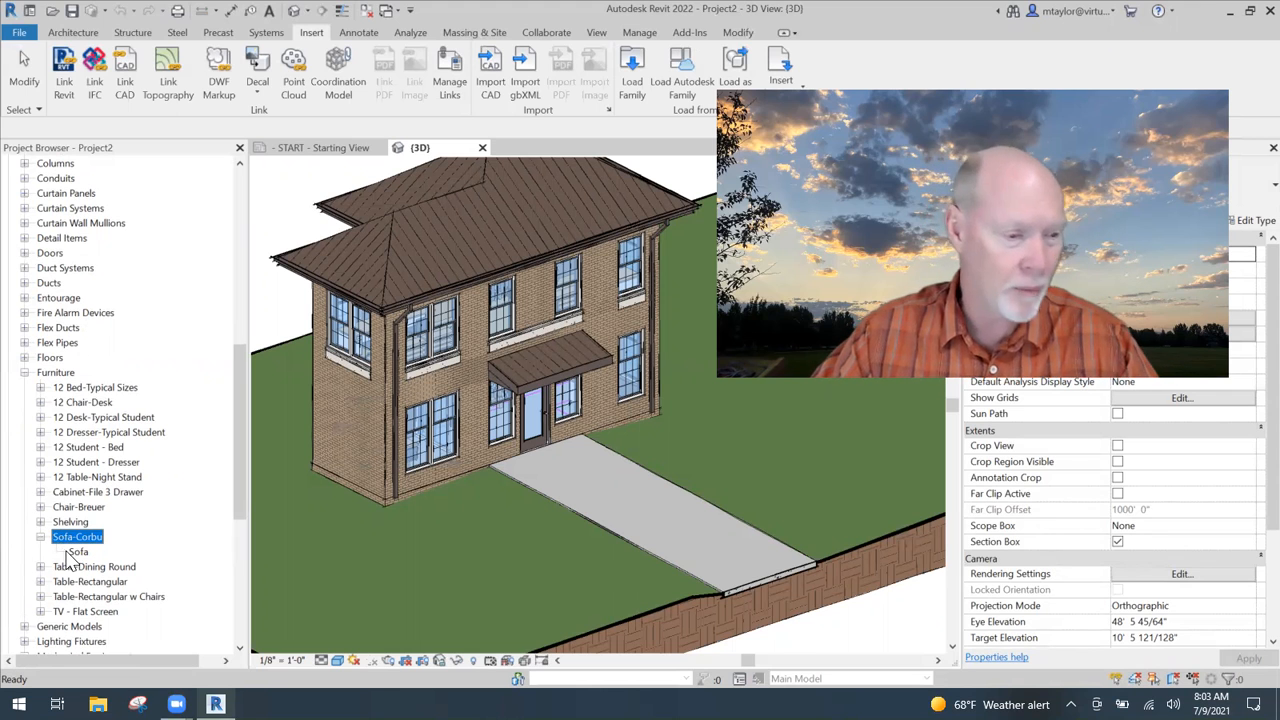
pyautogui.click(77, 552)
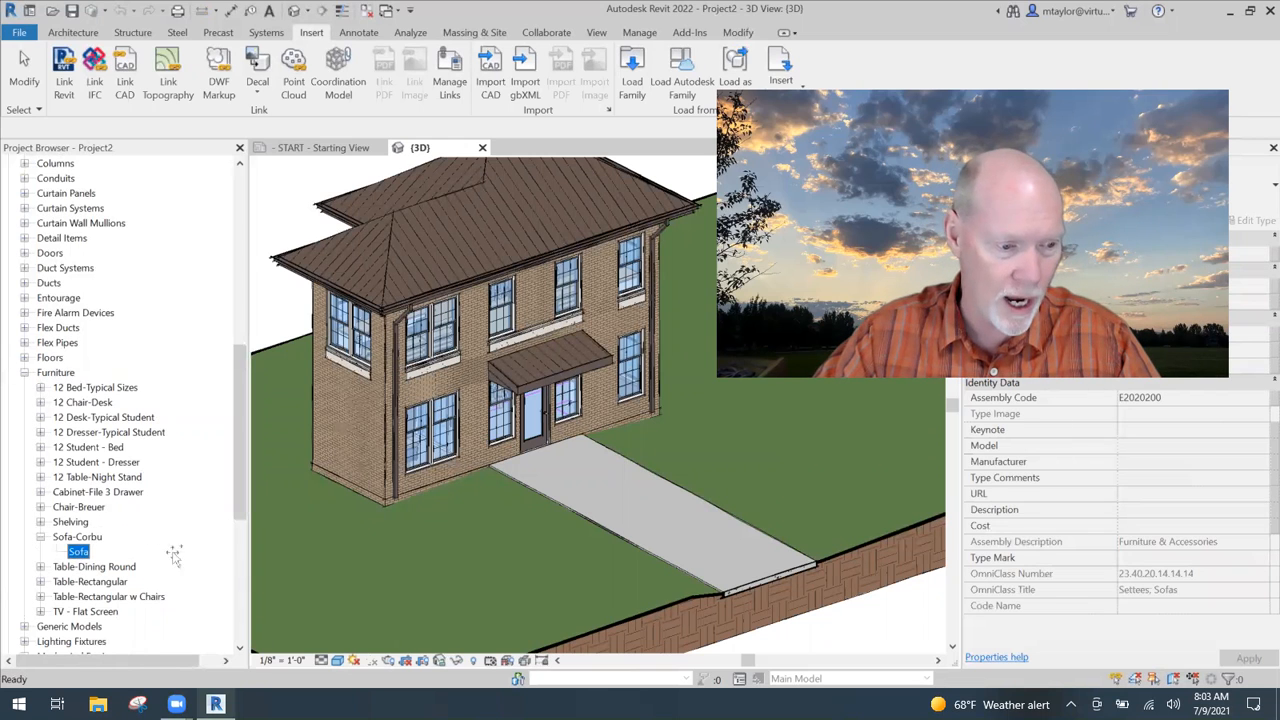
pyautogui.moveTo(78, 552); pyautogui.dragTo(482, 512)
pyautogui.click(468, 512)
pyautogui.press('Escape')
pyautogui.scroll(5, 467, 526)
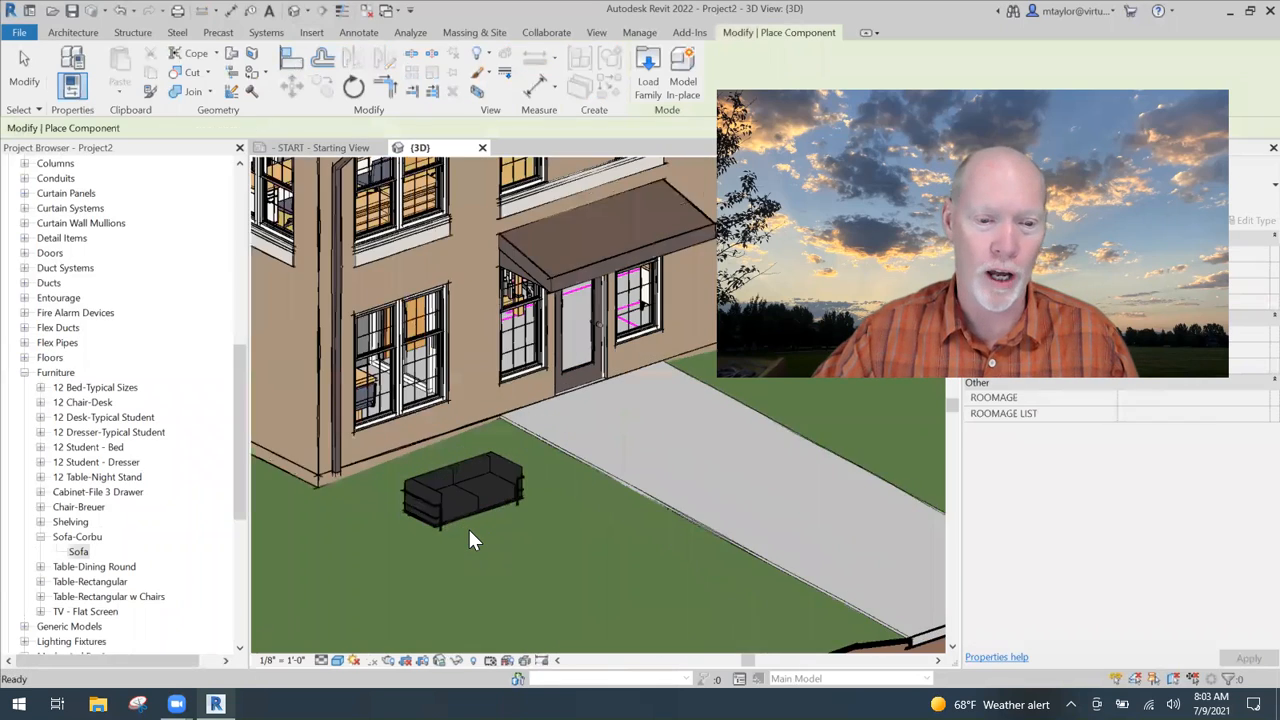
pyautogui.press('Escape')
pyautogui.moveTo(459, 526); pyautogui.dragTo(494, 524, button='middle')
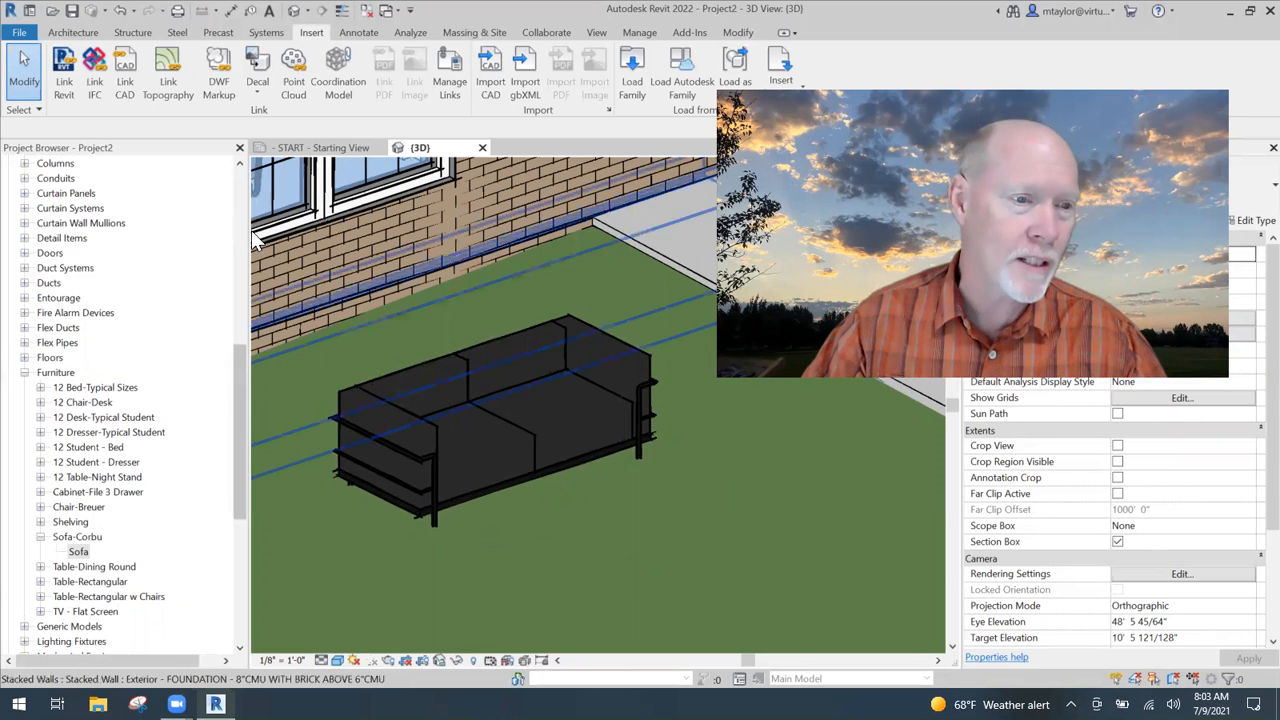
# Step: Examine the placed sofa's type properties for its cushion and frame materials, leaving them as they are
pyautogui.moveTo(247, 231); pyautogui.dragTo(214, 231)
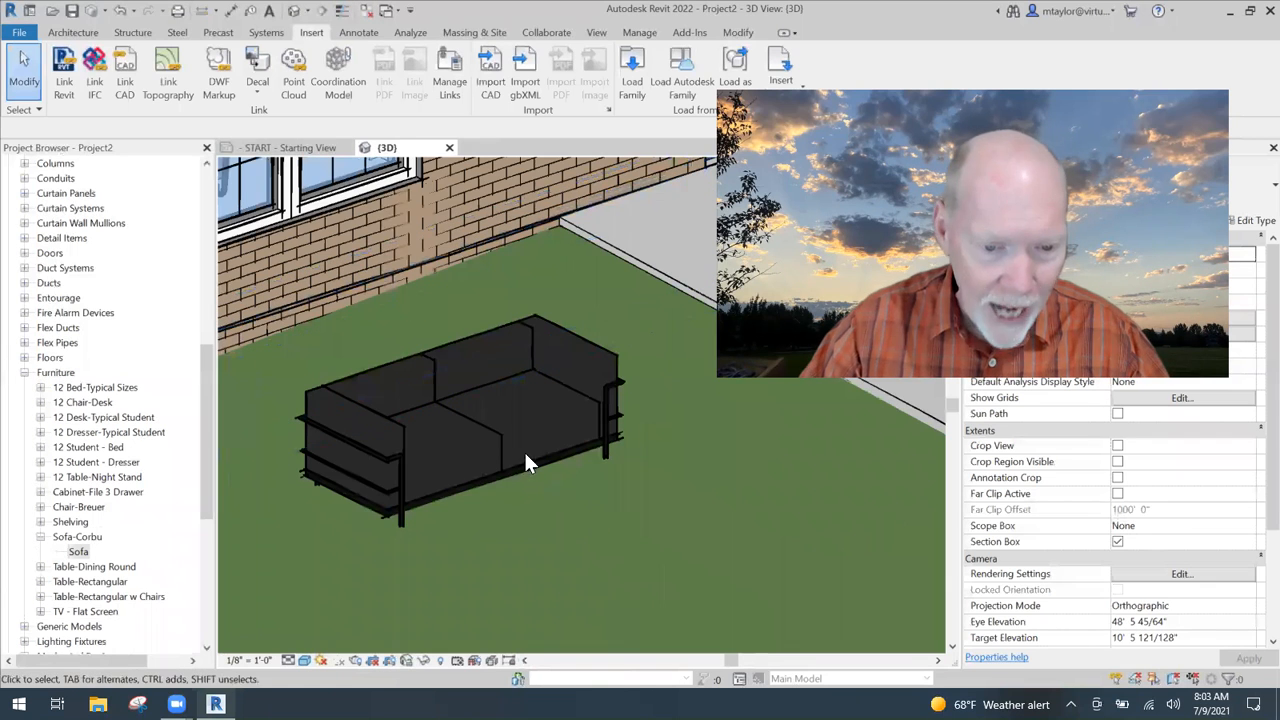
pyautogui.scroll(1, 449, 426)
pyautogui.moveTo(527, 549); pyautogui.dragTo(545, 561, button='middle')
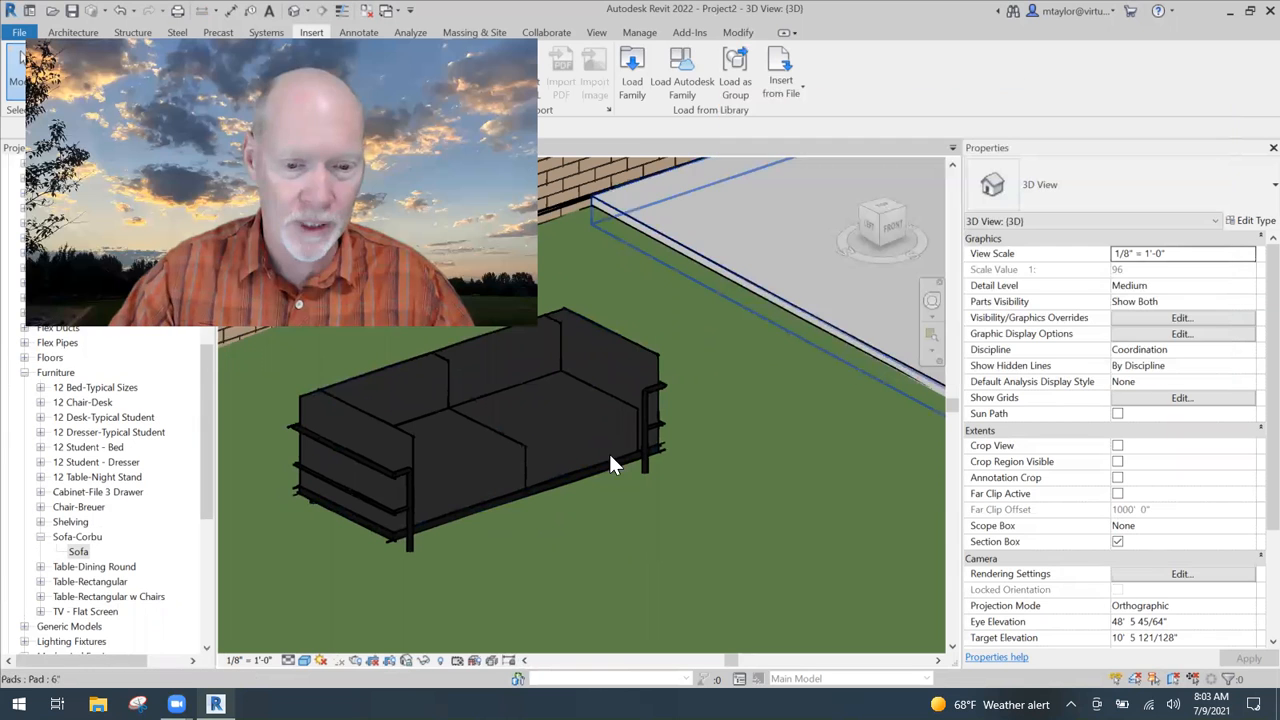
pyautogui.moveTo(597, 549); pyautogui.dragTo(747, 558, button='middle')
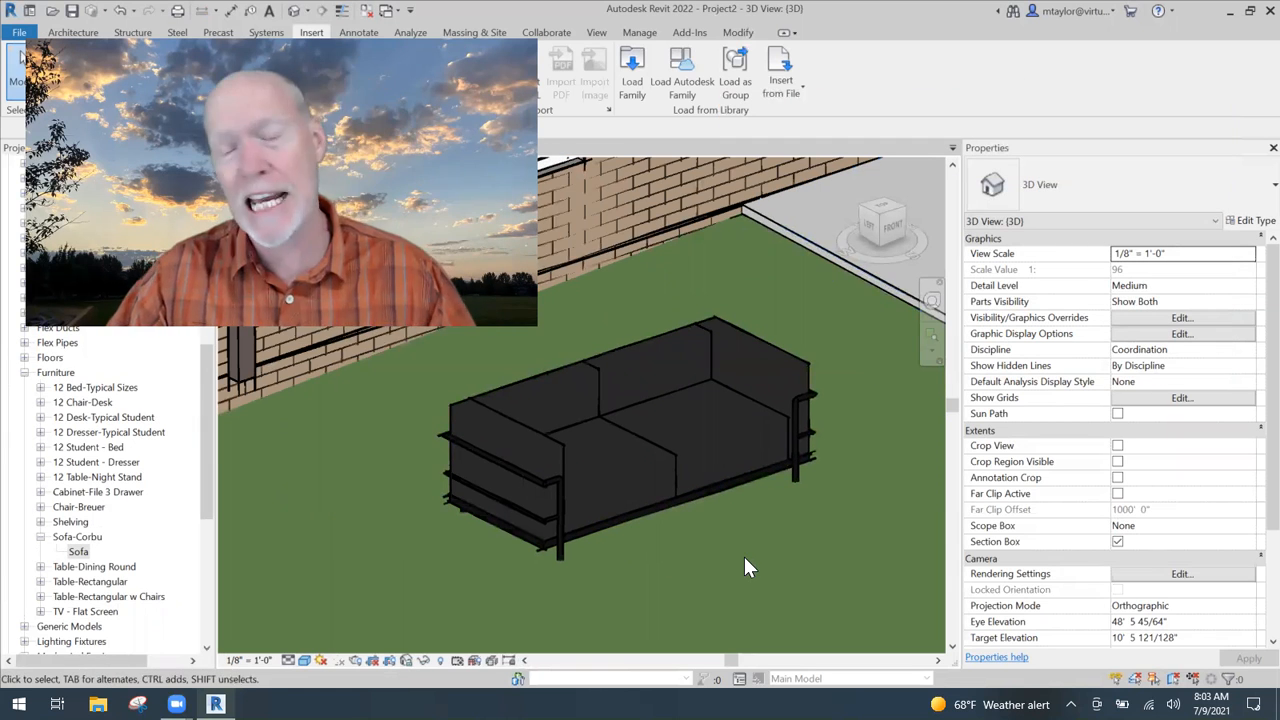
pyautogui.click(800, 397)
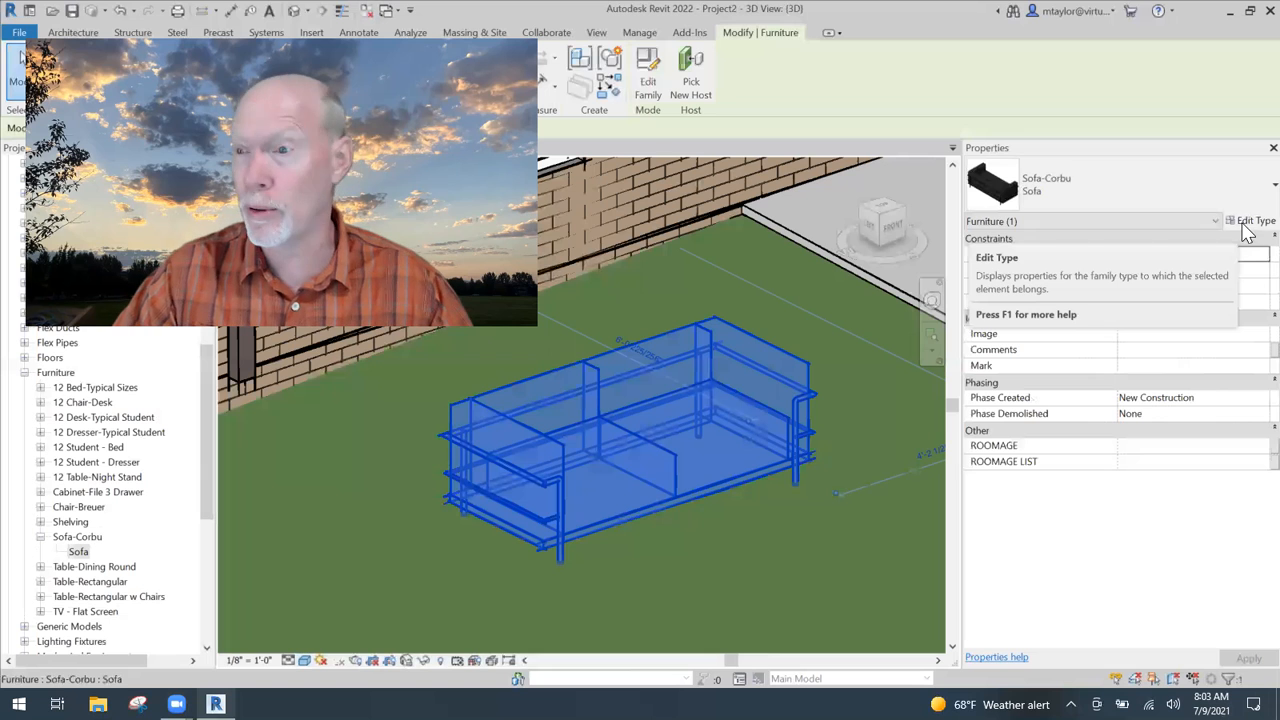
pyautogui.click(1245, 222)
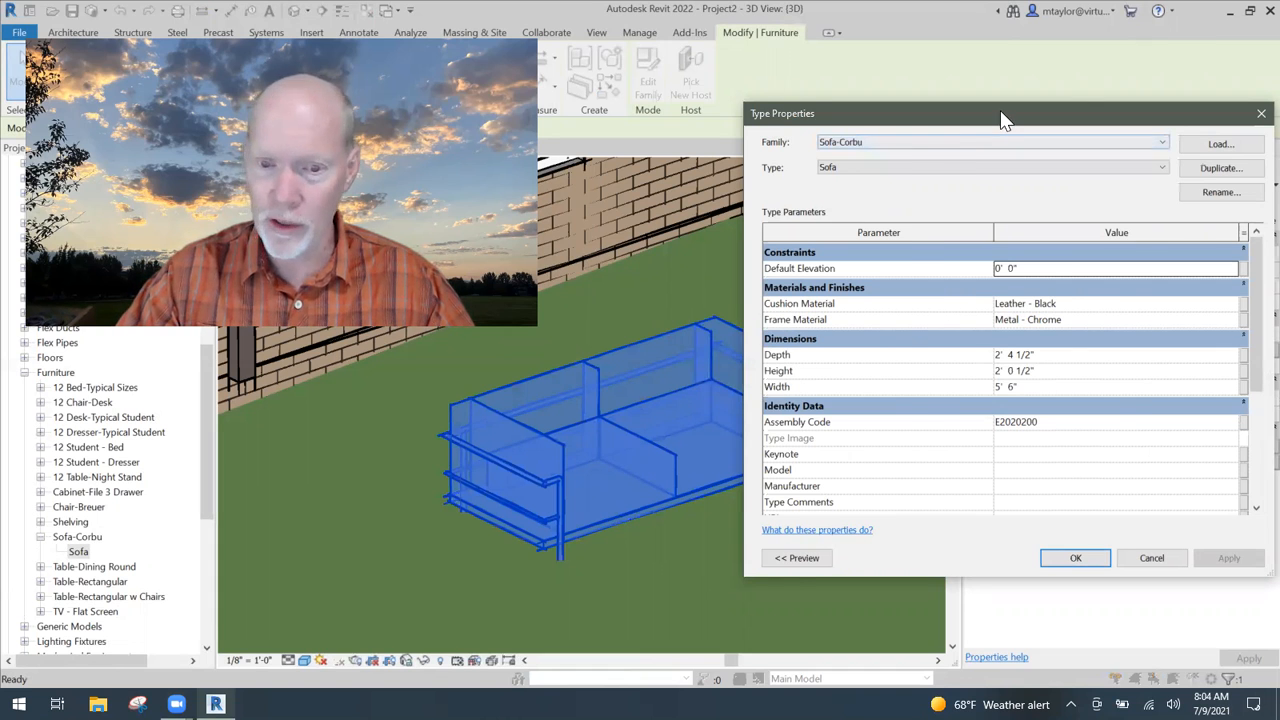
pyautogui.moveTo(1003, 118); pyautogui.dragTo(1102, 91)
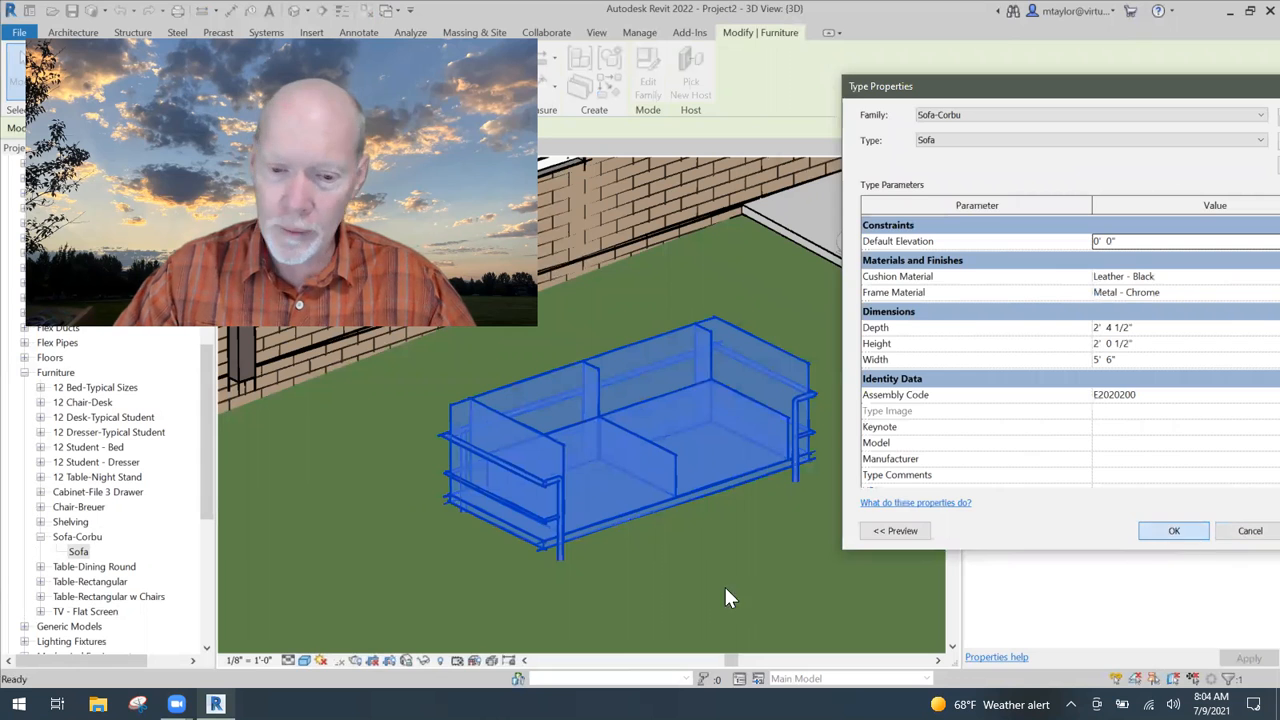
pyautogui.click(838, 550)
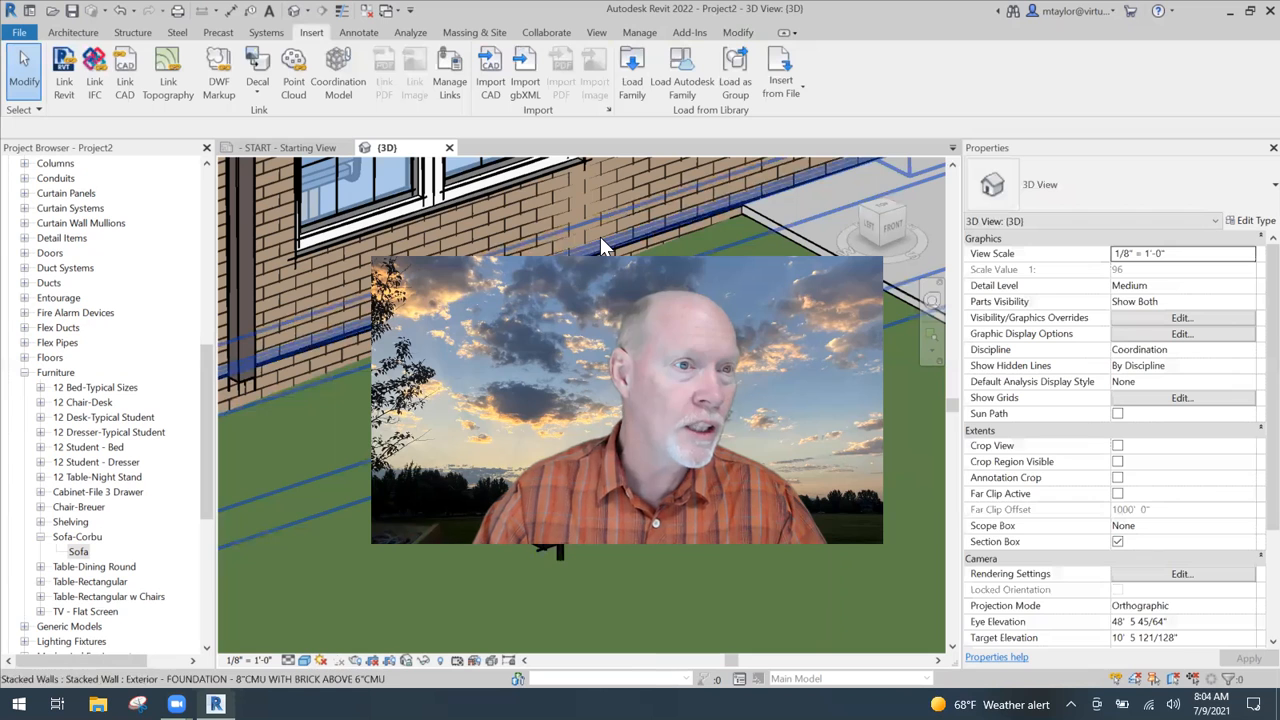
# Step: Open the Material Browser and look through the list of project materials
pyautogui.click(640, 33)
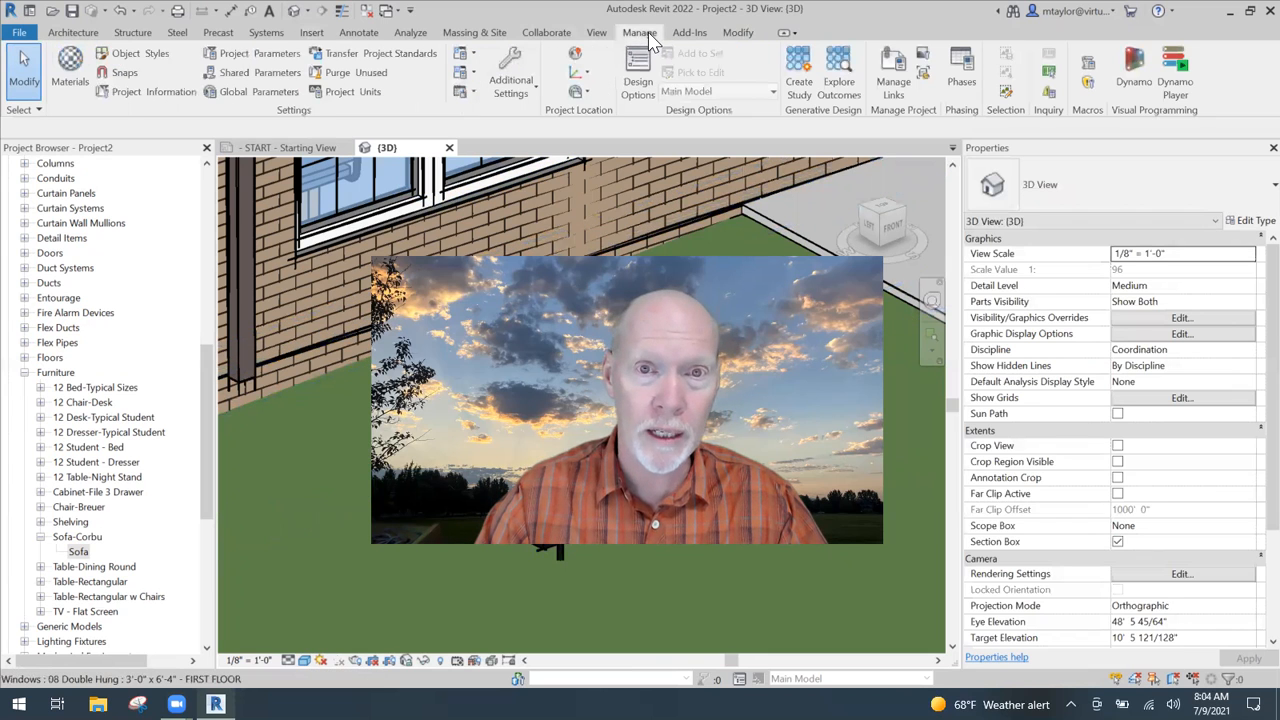
pyautogui.click(70, 78)
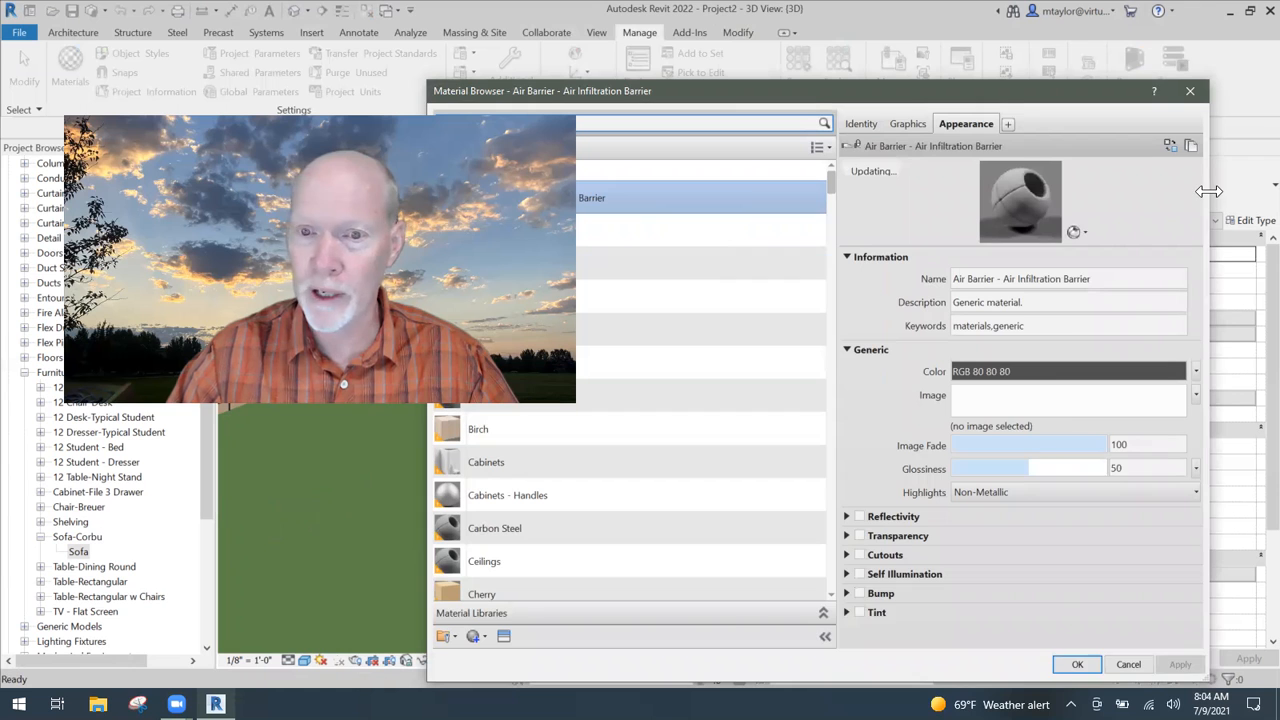
pyautogui.moveTo(1209, 191); pyautogui.dragTo(1045, 191)
pyautogui.moveTo(733, 92); pyautogui.dragTo(893, 55)
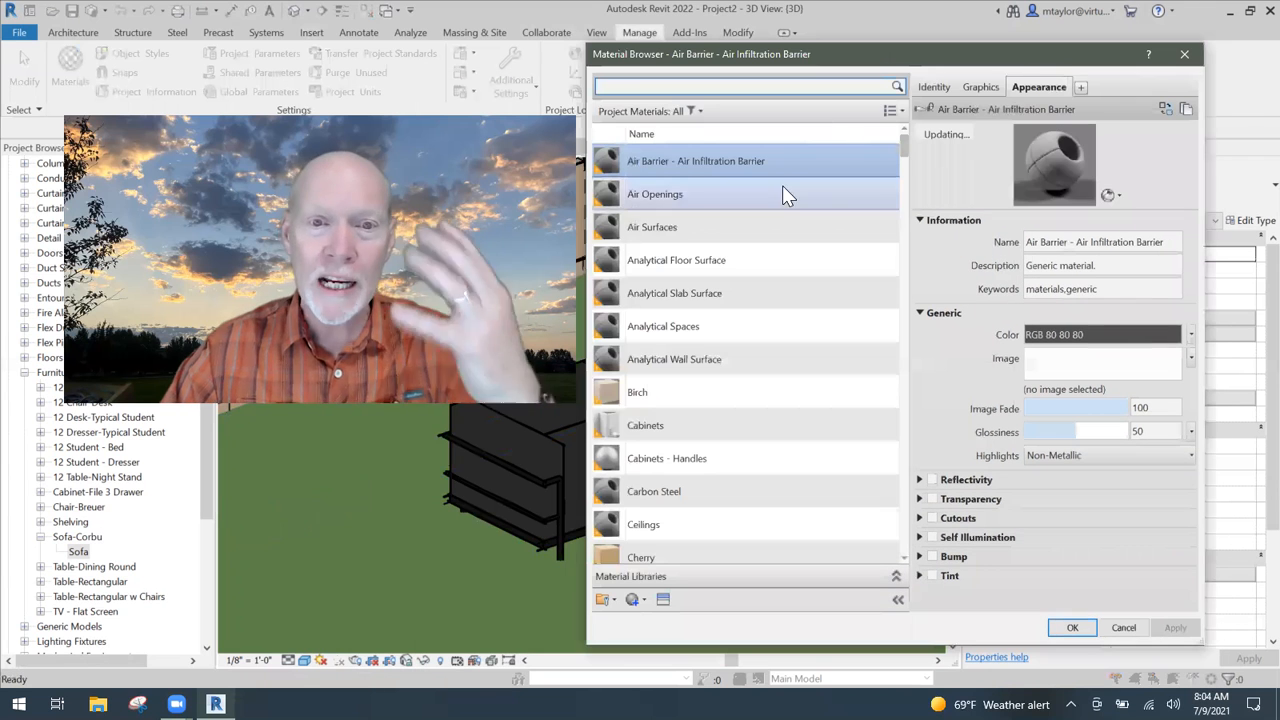
pyautogui.scroll(-2, 648, 262)
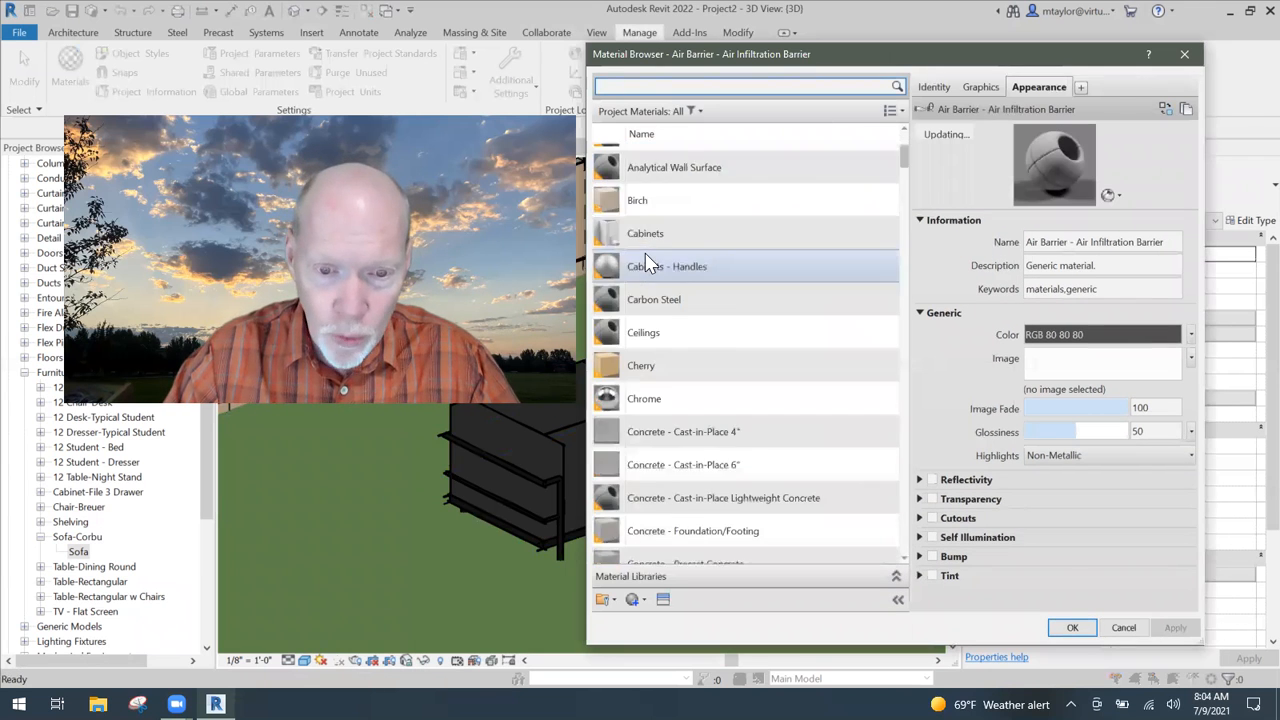
pyautogui.scroll(-5, 650, 265)
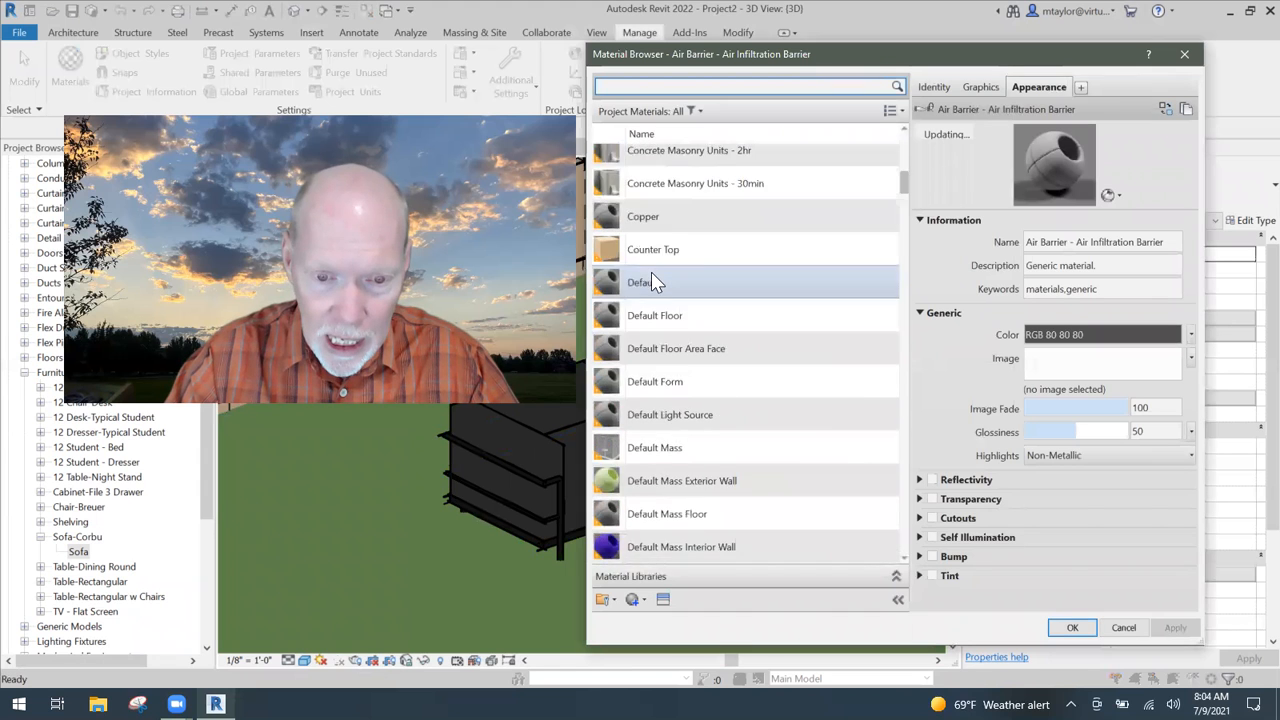
pyautogui.scroll(-3, 651, 281)
pyautogui.scroll(-3, 655, 281)
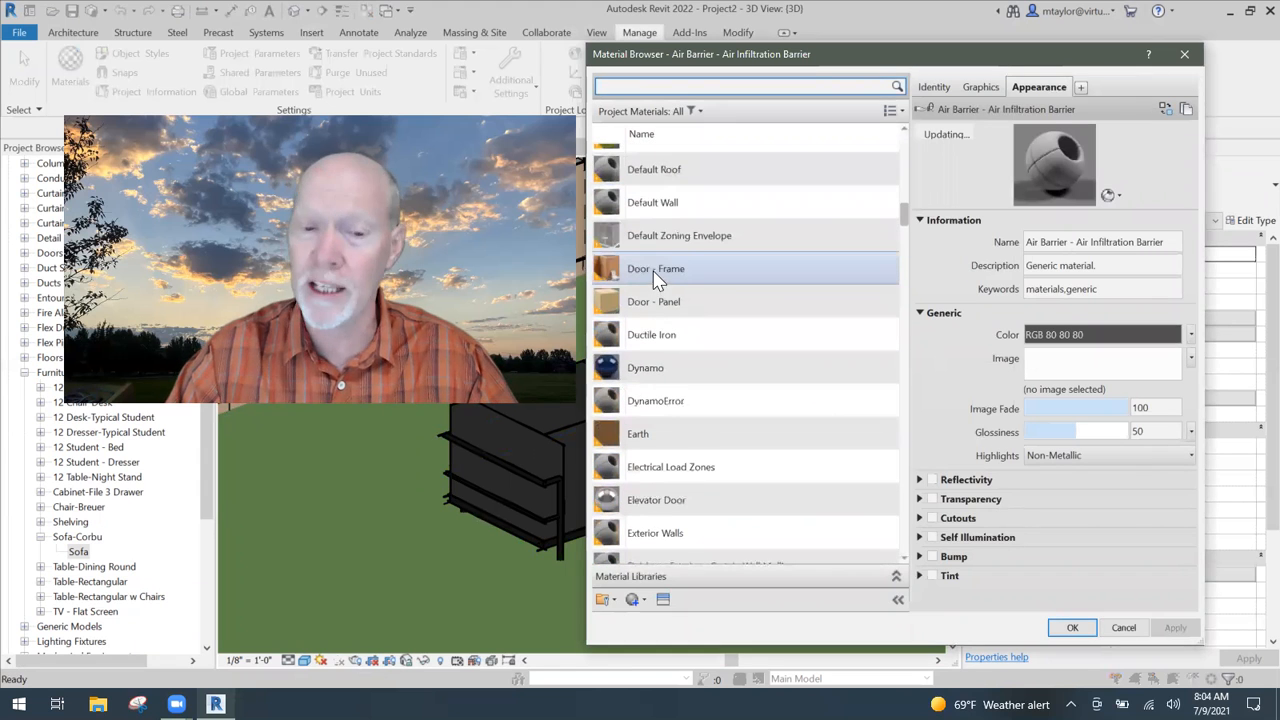
pyautogui.scroll(10, 682, 221)
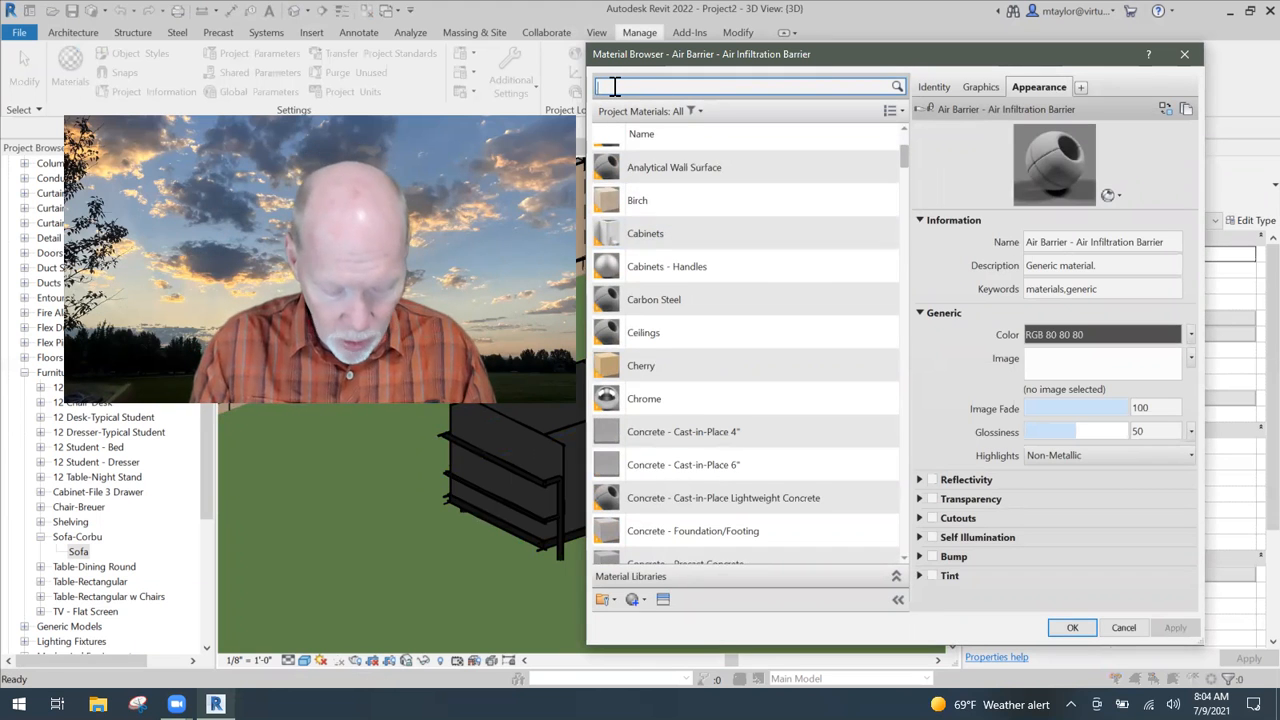
# Step: Search the project materials for "blue" and "fabric", and select the Finishes - Interior - Carpet 1 material
pyautogui.write('e')
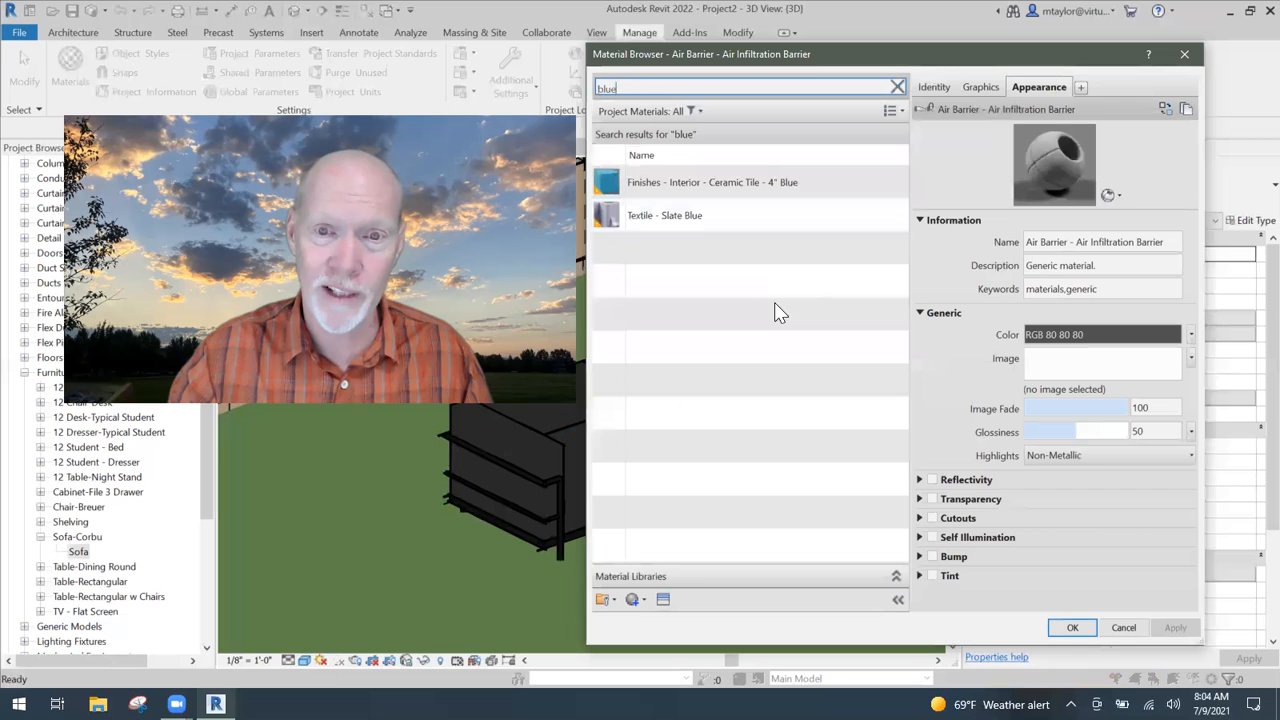
pyautogui.doubleClick(622, 89)
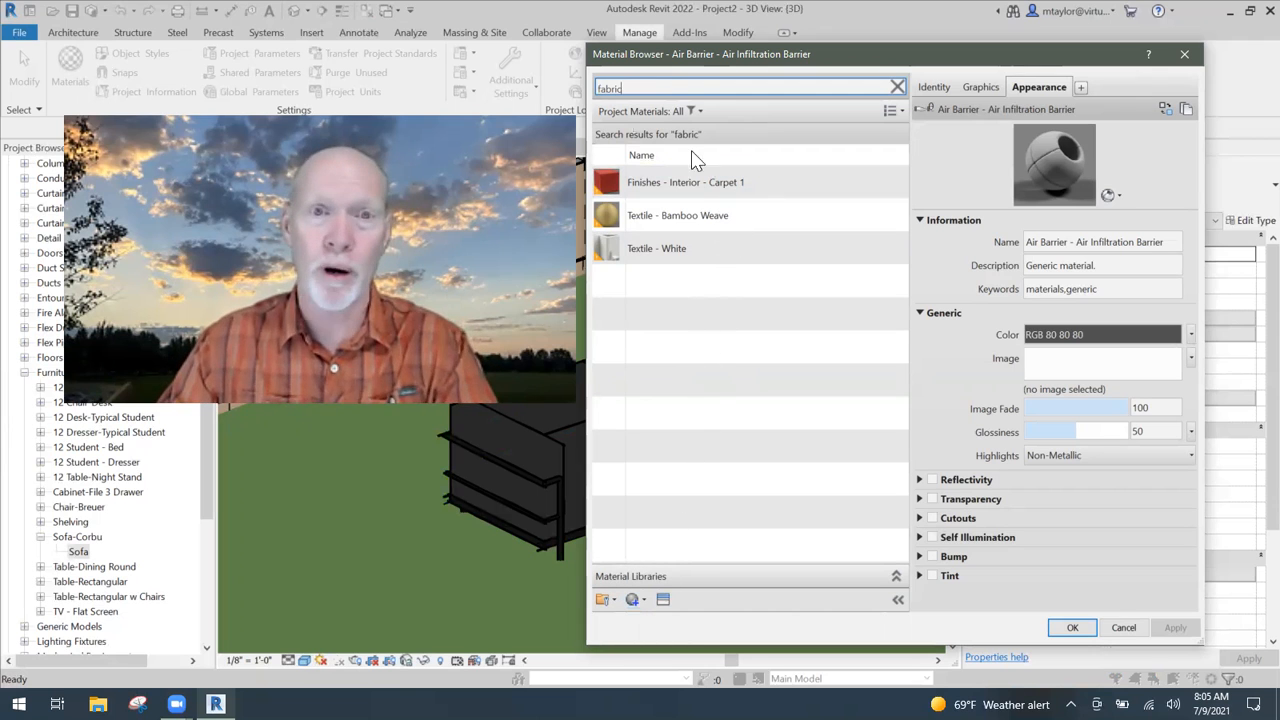
pyautogui.click(645, 600)
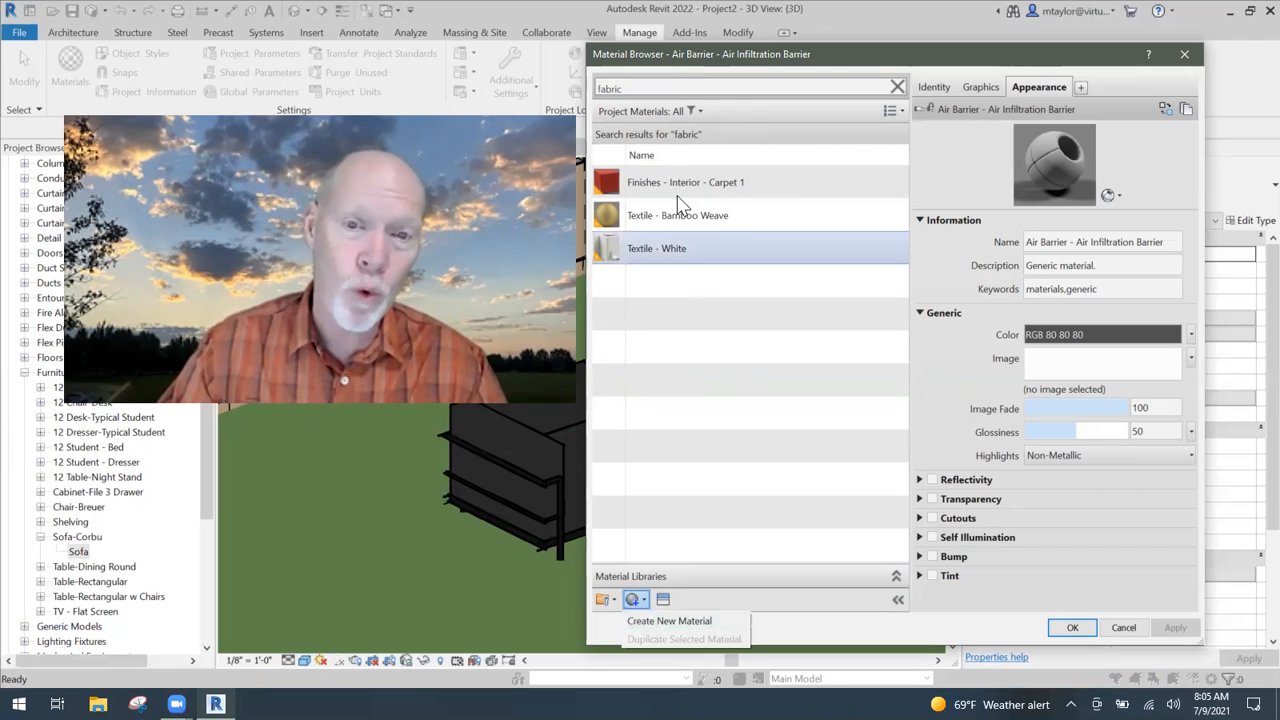
pyautogui.click(753, 183)
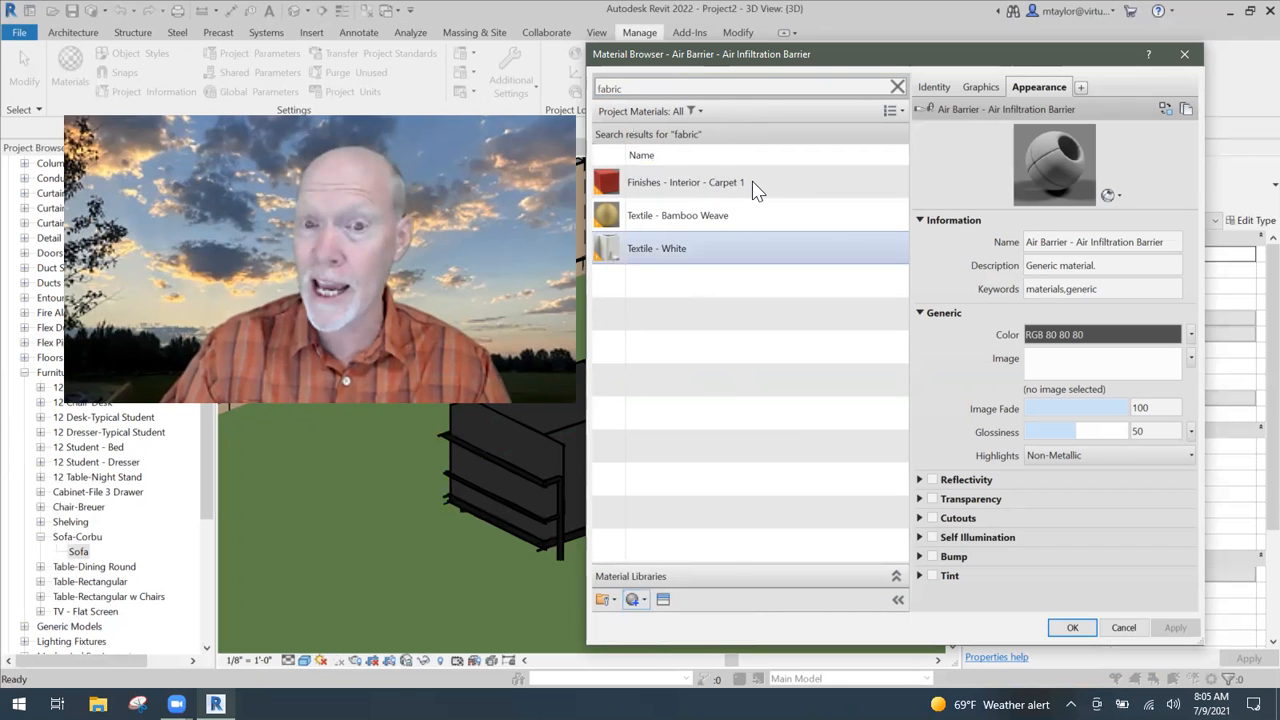
pyautogui.click(755, 190)
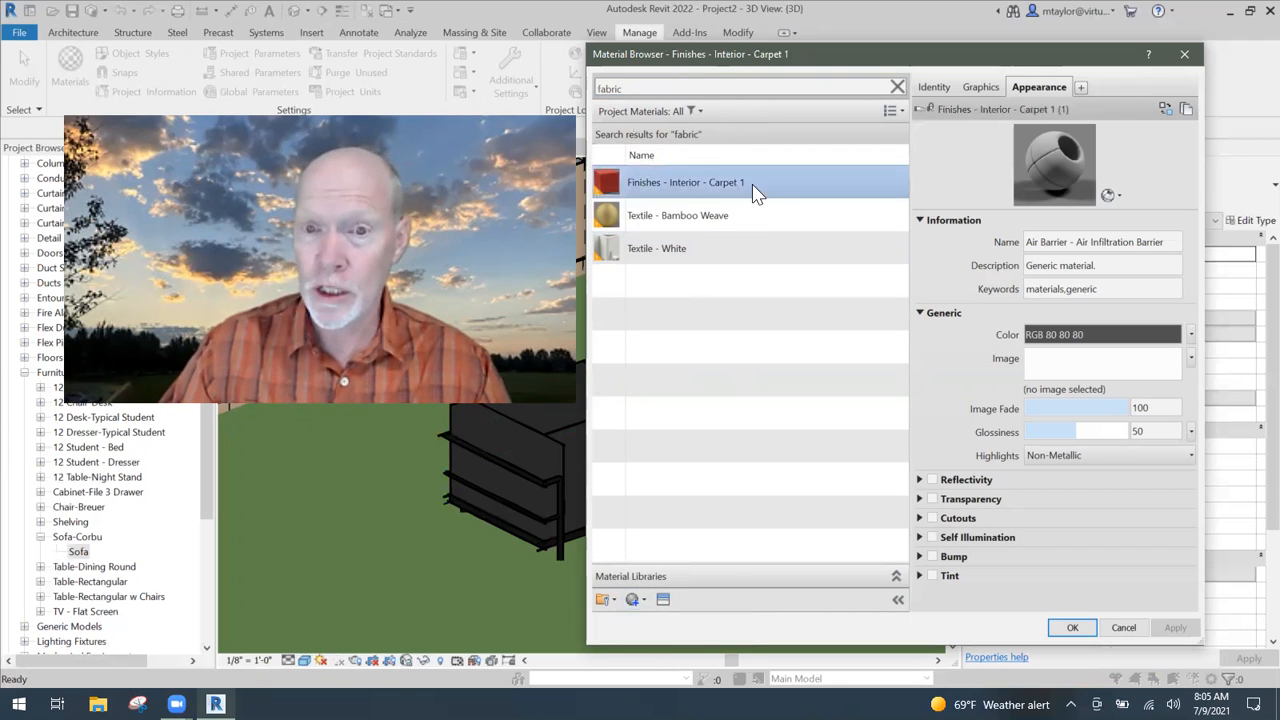
# Step: Create a new project material and name it Frabric - Blue
pyautogui.click(645, 601)
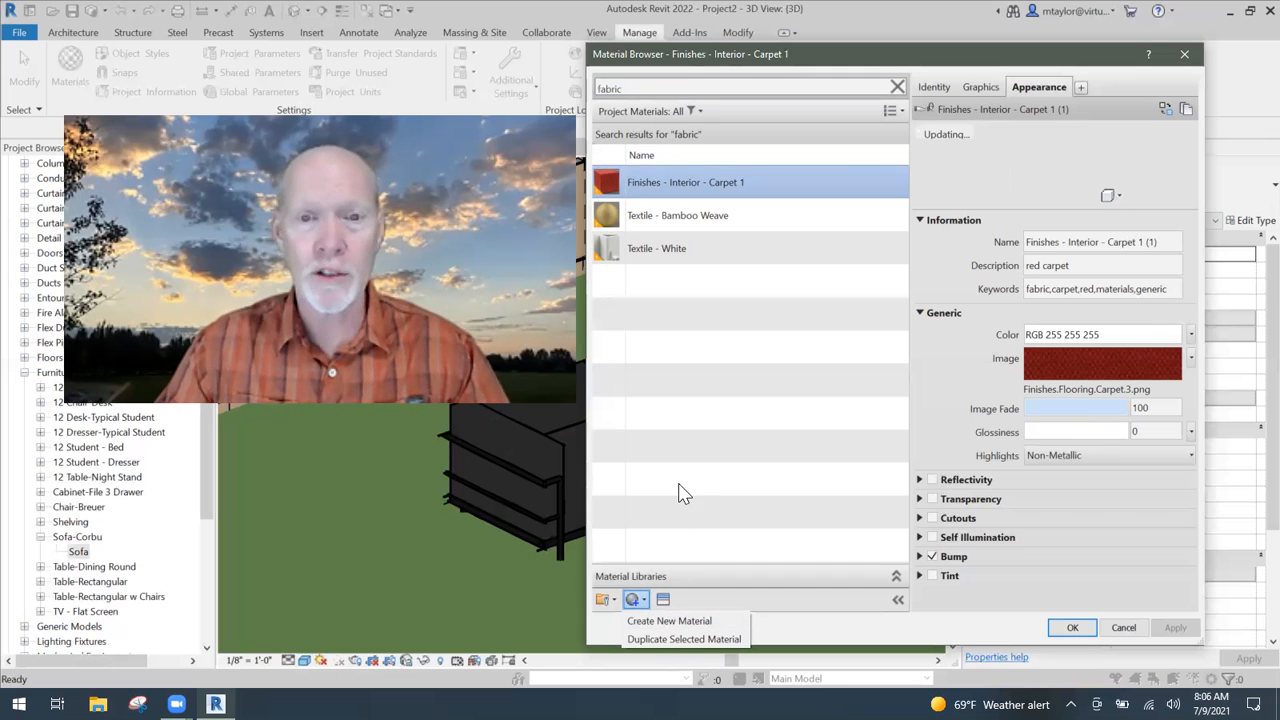
pyautogui.click(686, 622)
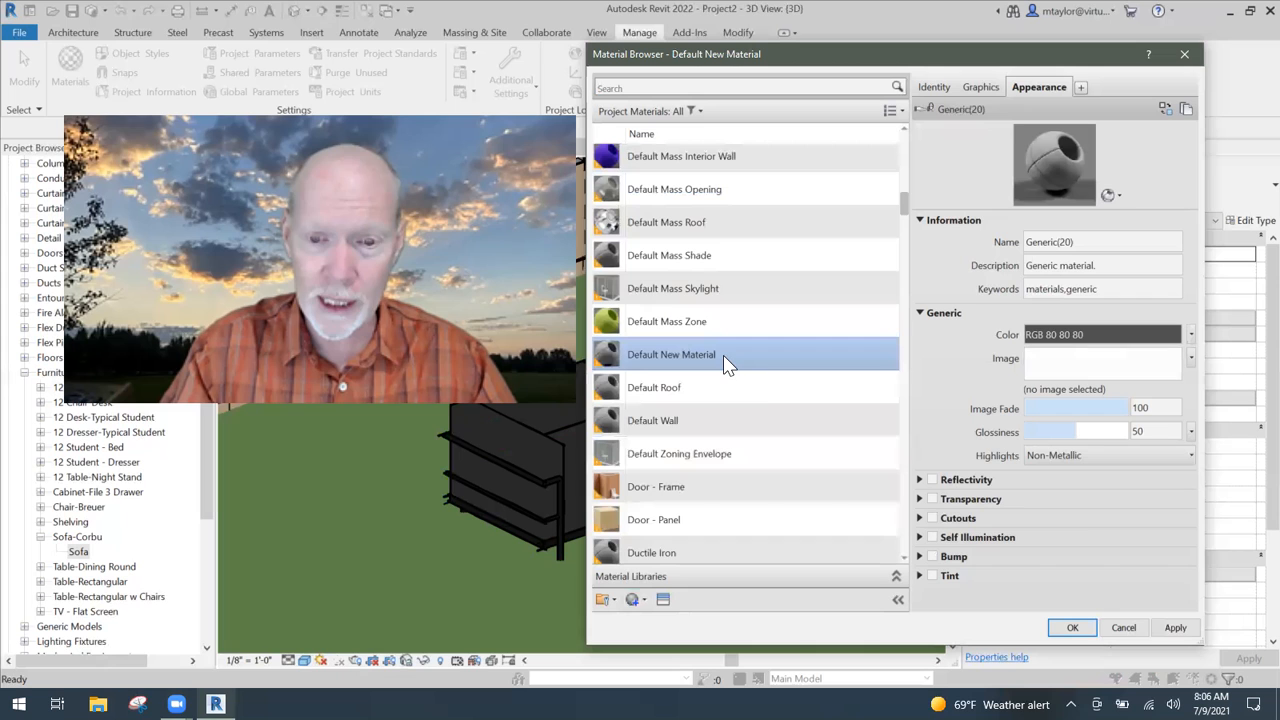
pyautogui.rightClick(725, 357)
pyautogui.click(759, 398)
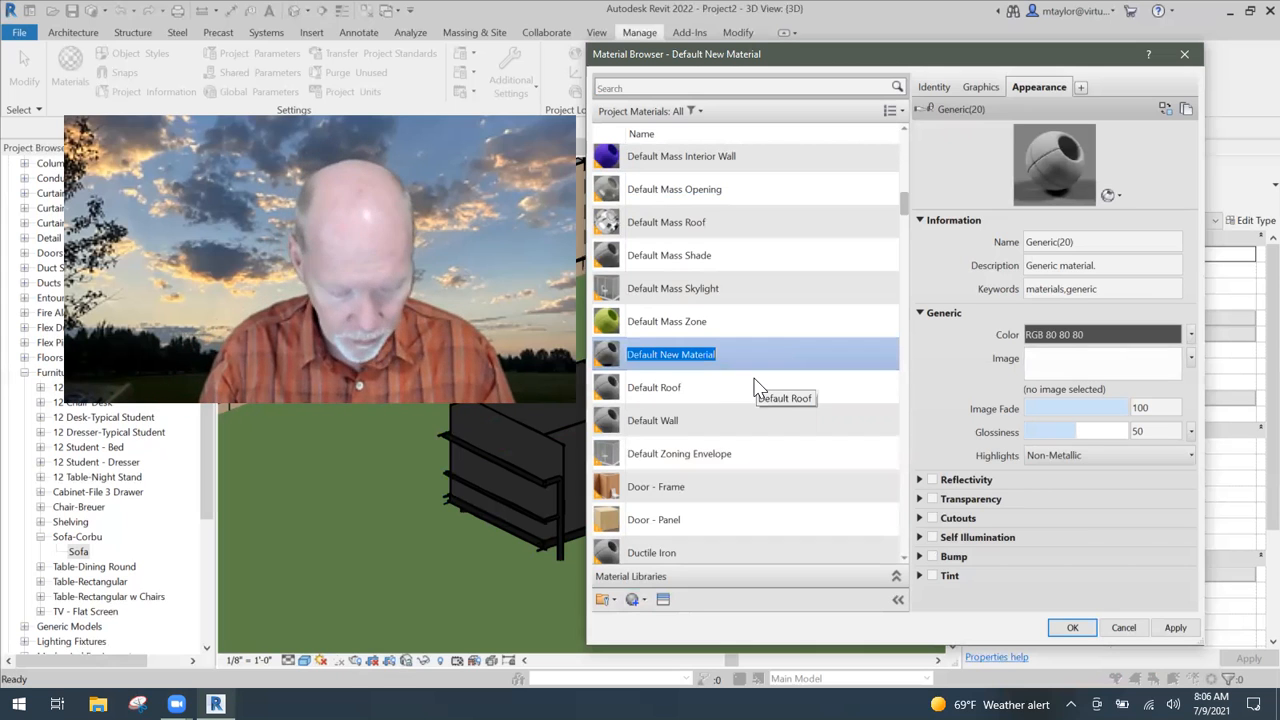
pyautogui.write('Frabric - Blue')
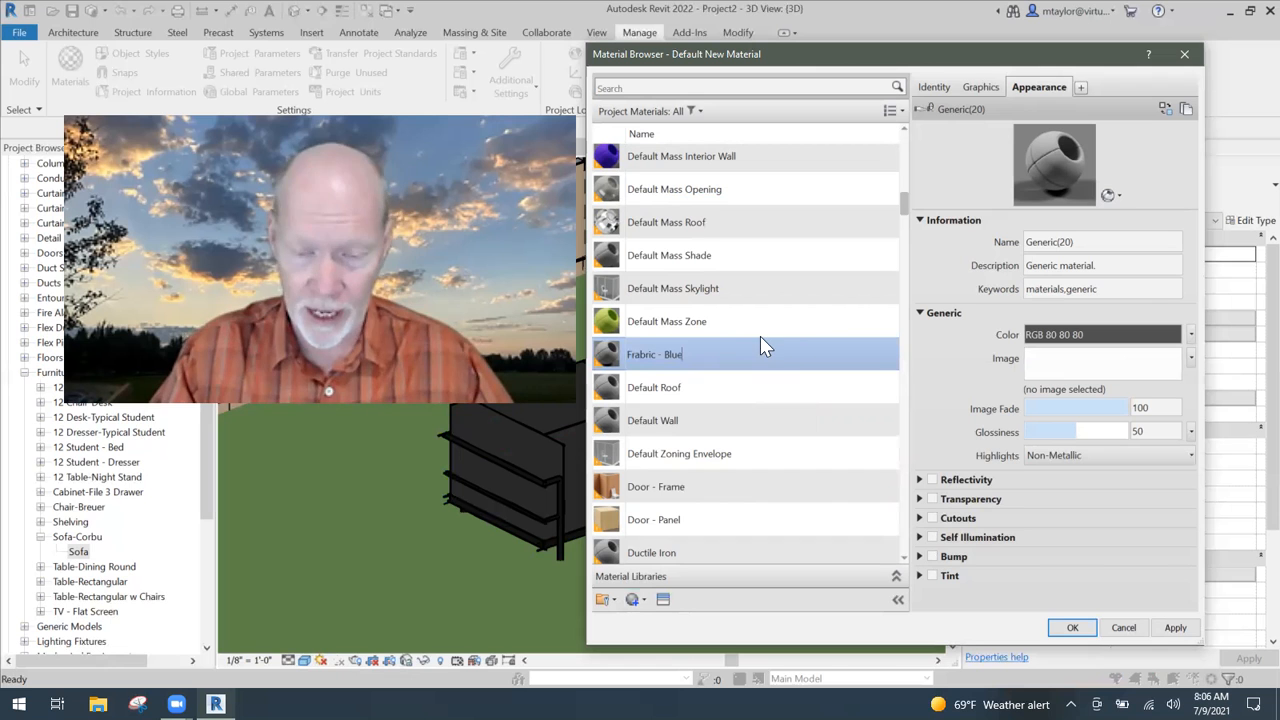
pyautogui.press('Return')
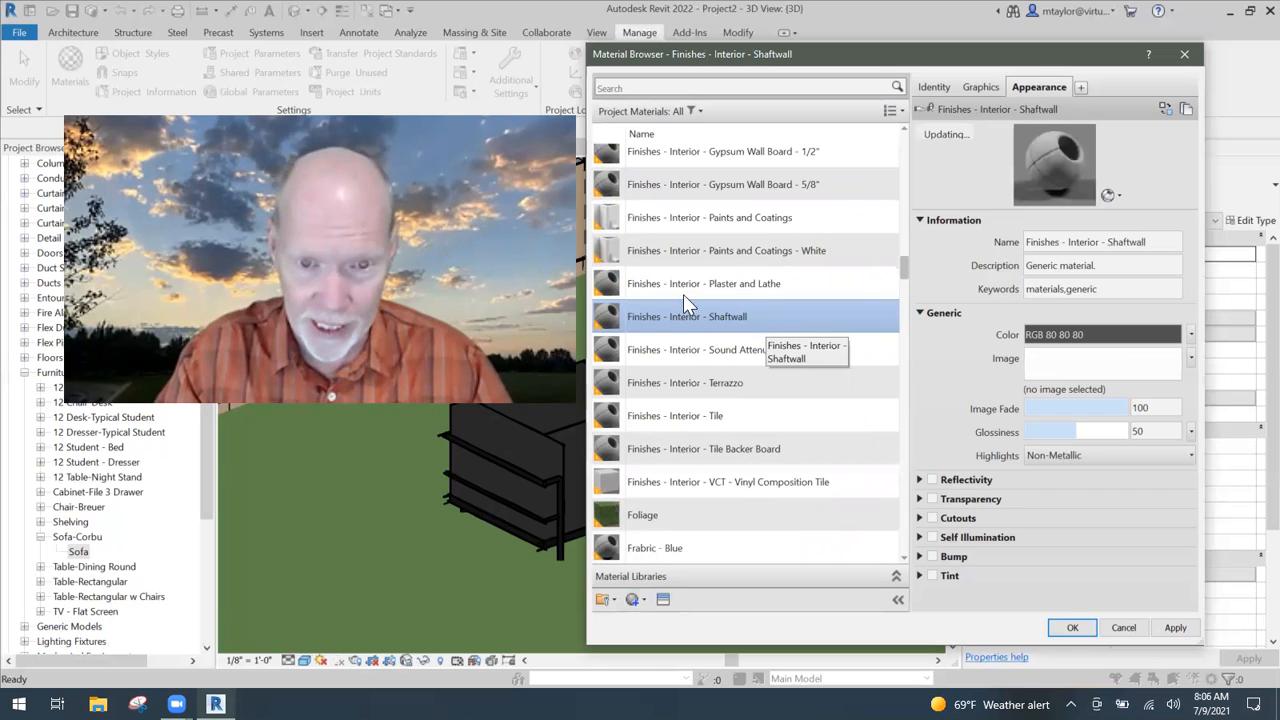
# Step: Look through the project materials for the new blue fabric material and search the list for "fabric"
pyautogui.scroll(2, 694, 280)
pyautogui.scroll(4, 687, 294)
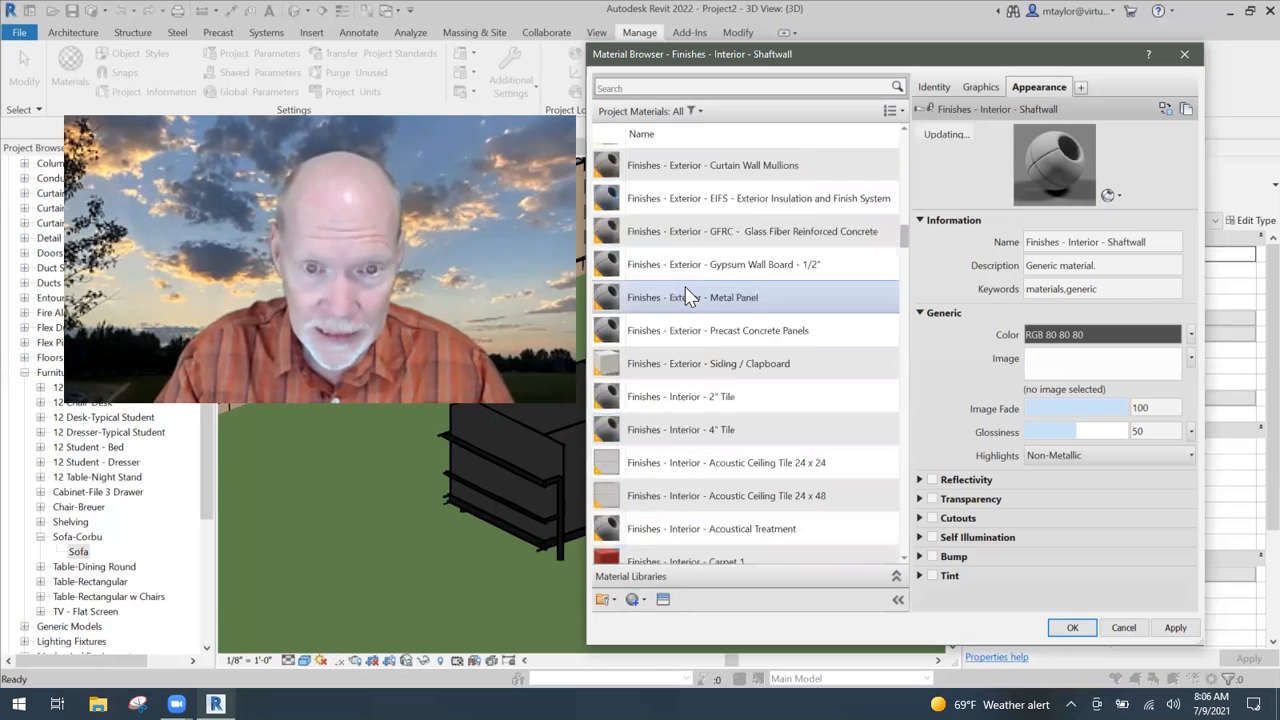
pyautogui.scroll(2, 690, 300)
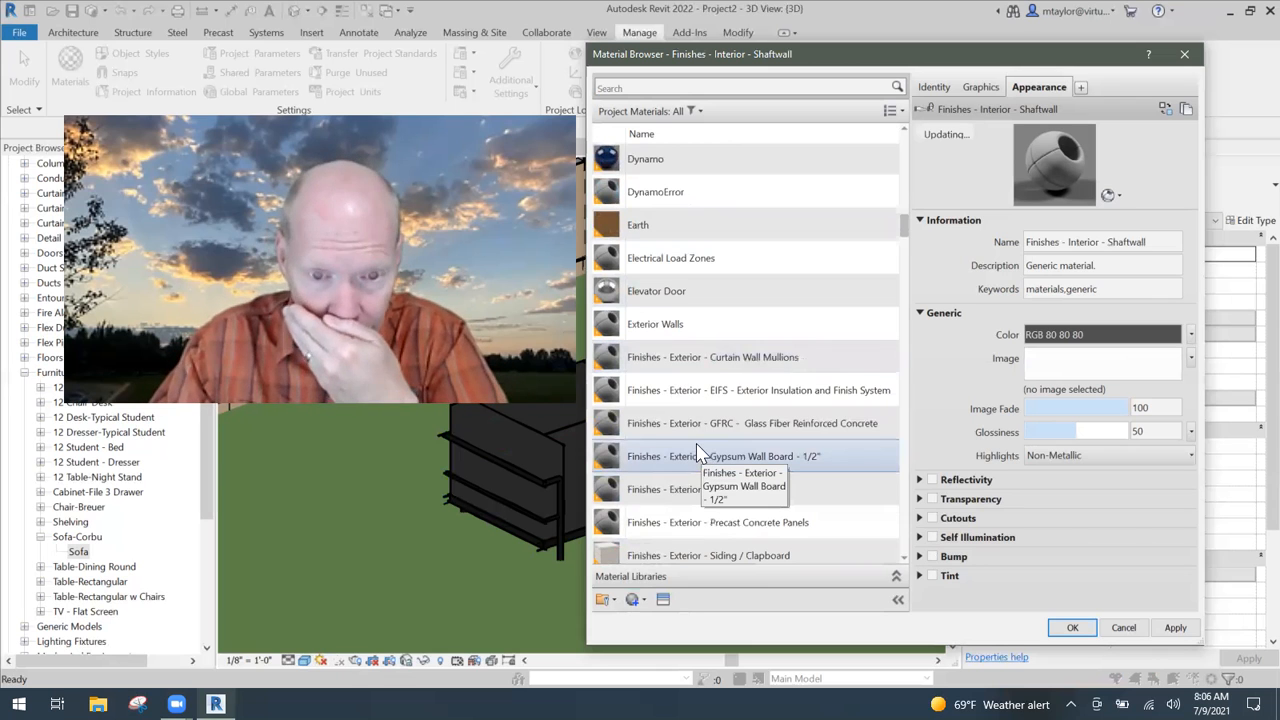
pyautogui.scroll(-4, 714, 438)
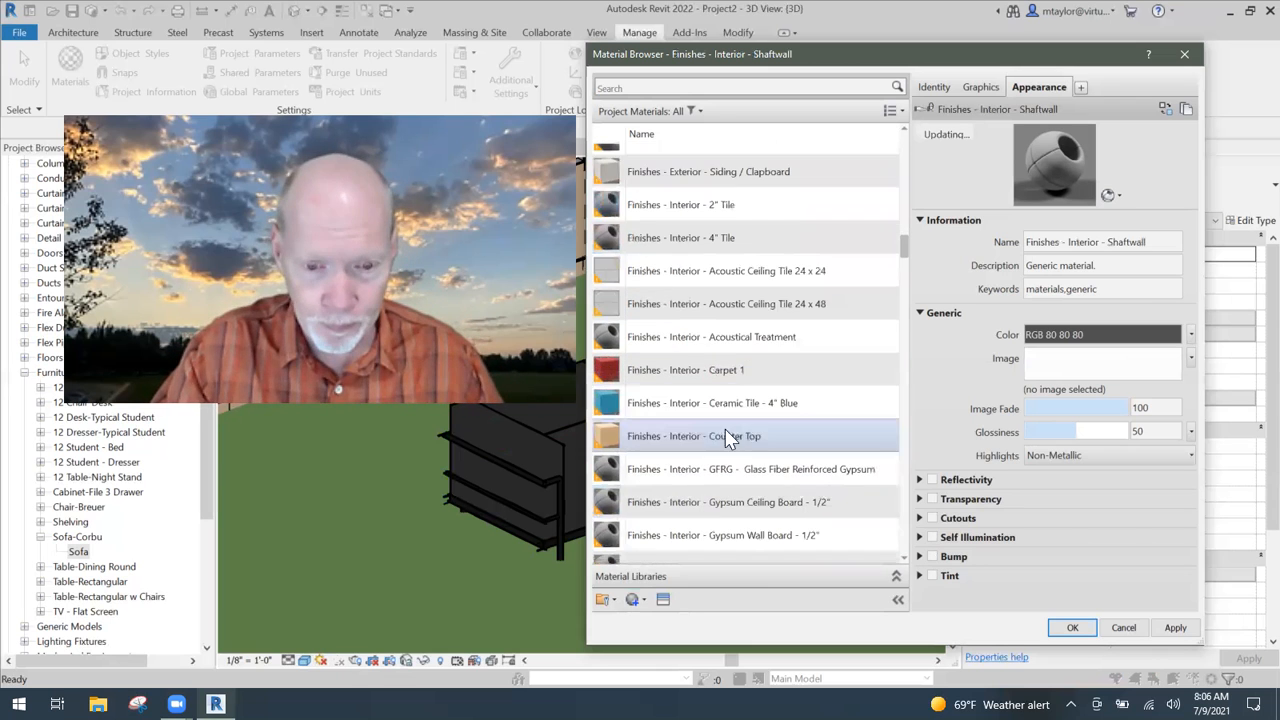
pyautogui.click(638, 86)
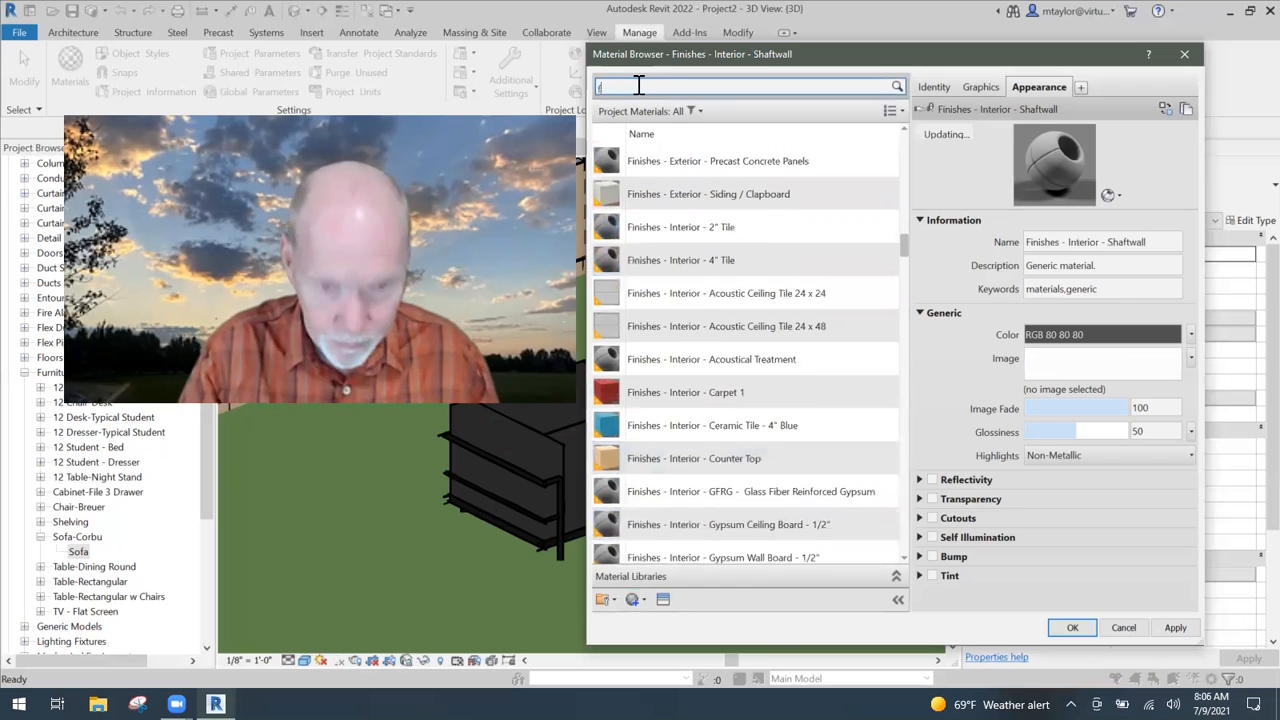
pyautogui.write('fabric')
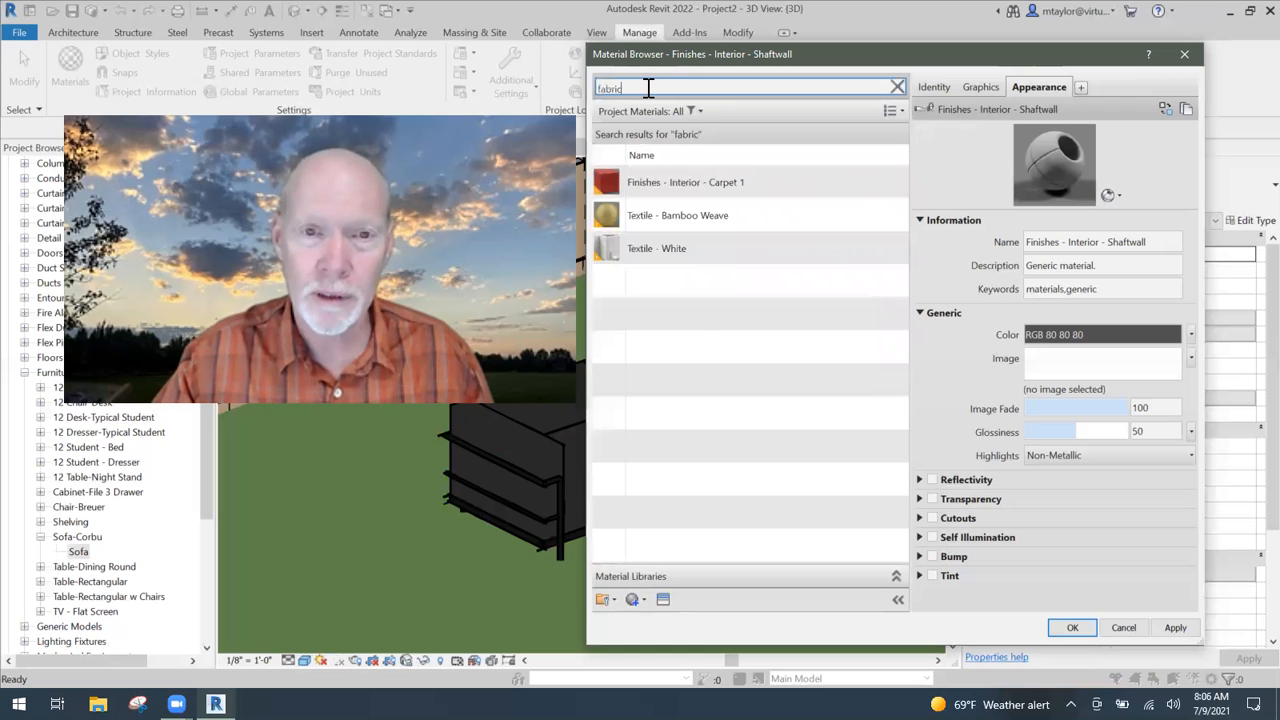
# Step: Create another new project material named Fabric - Blue and accept the Material Browser changes
pyautogui.click(643, 600)
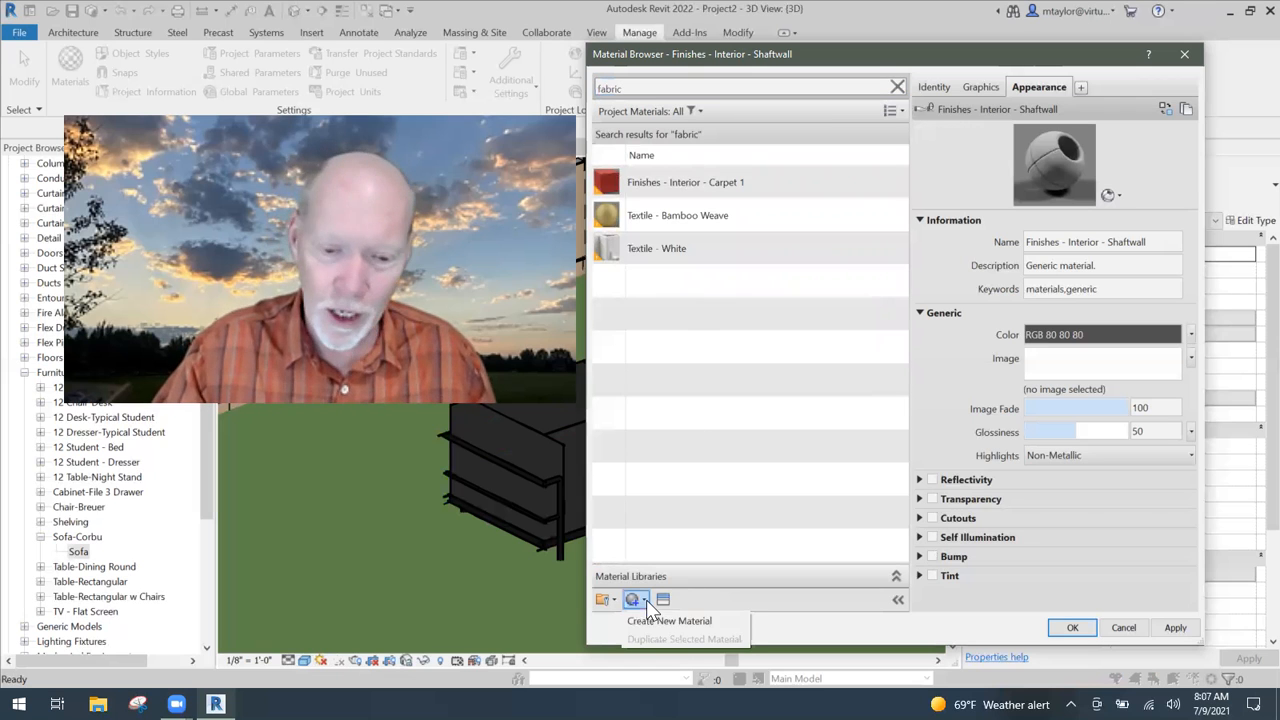
pyautogui.click(690, 622)
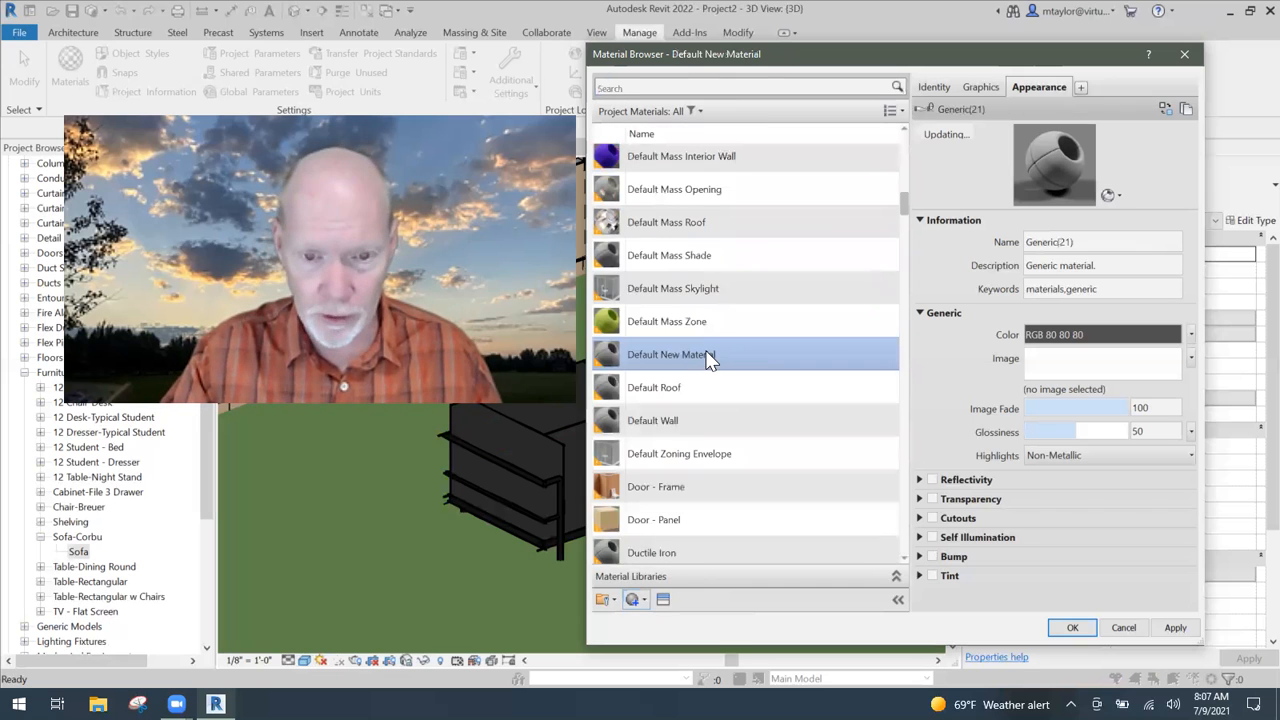
pyautogui.rightClick(708, 360)
pyautogui.click(742, 395)
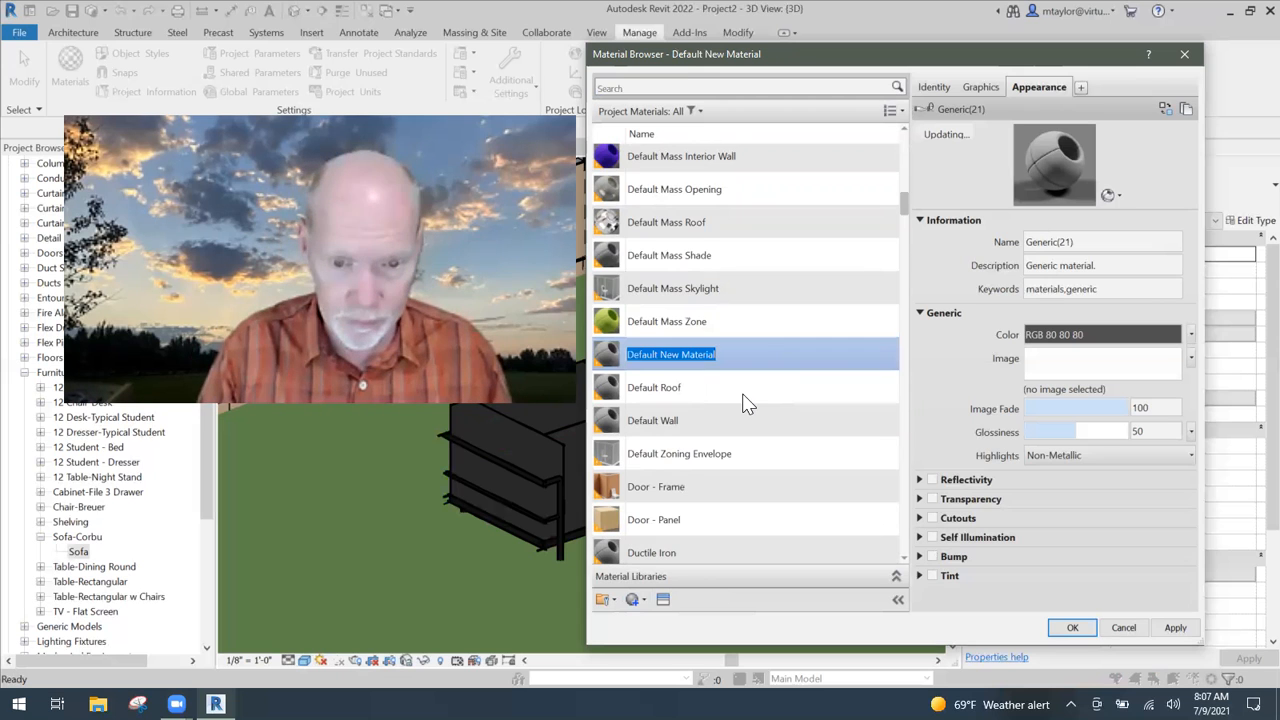
pyautogui.write('Fr')
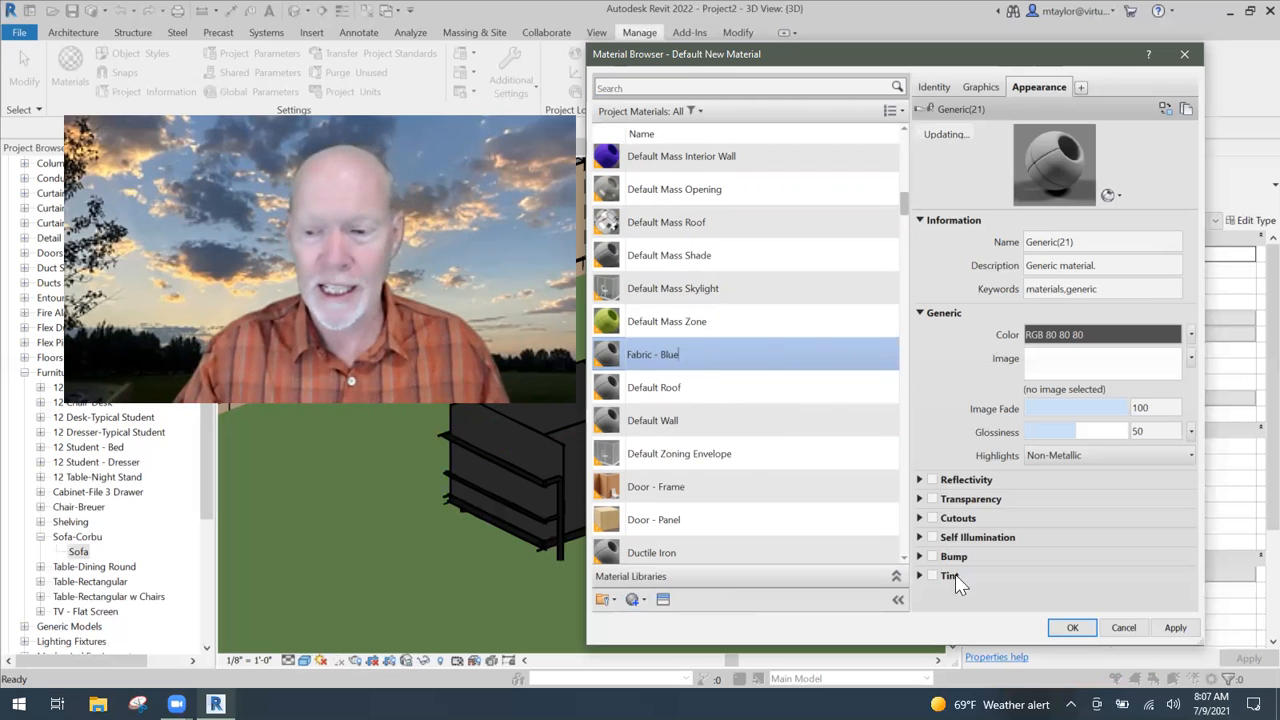
pyautogui.click(1067, 630)
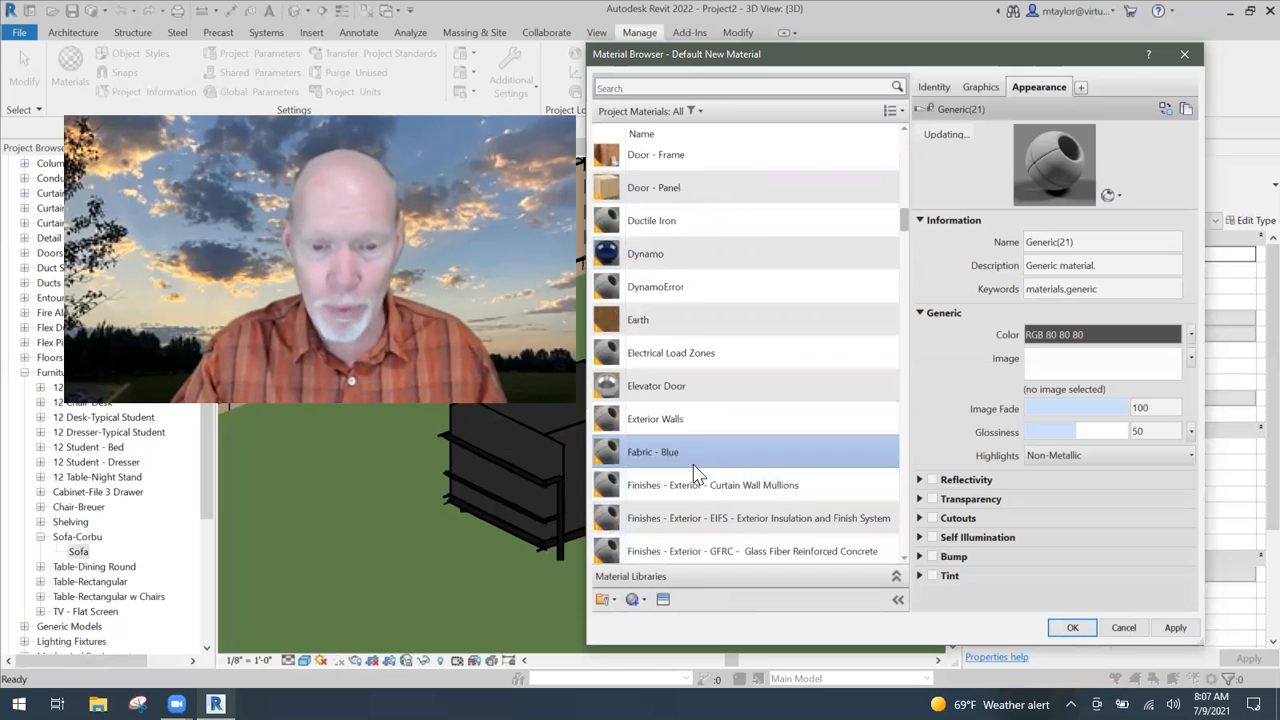
pyautogui.scroll(-2, 697, 465)
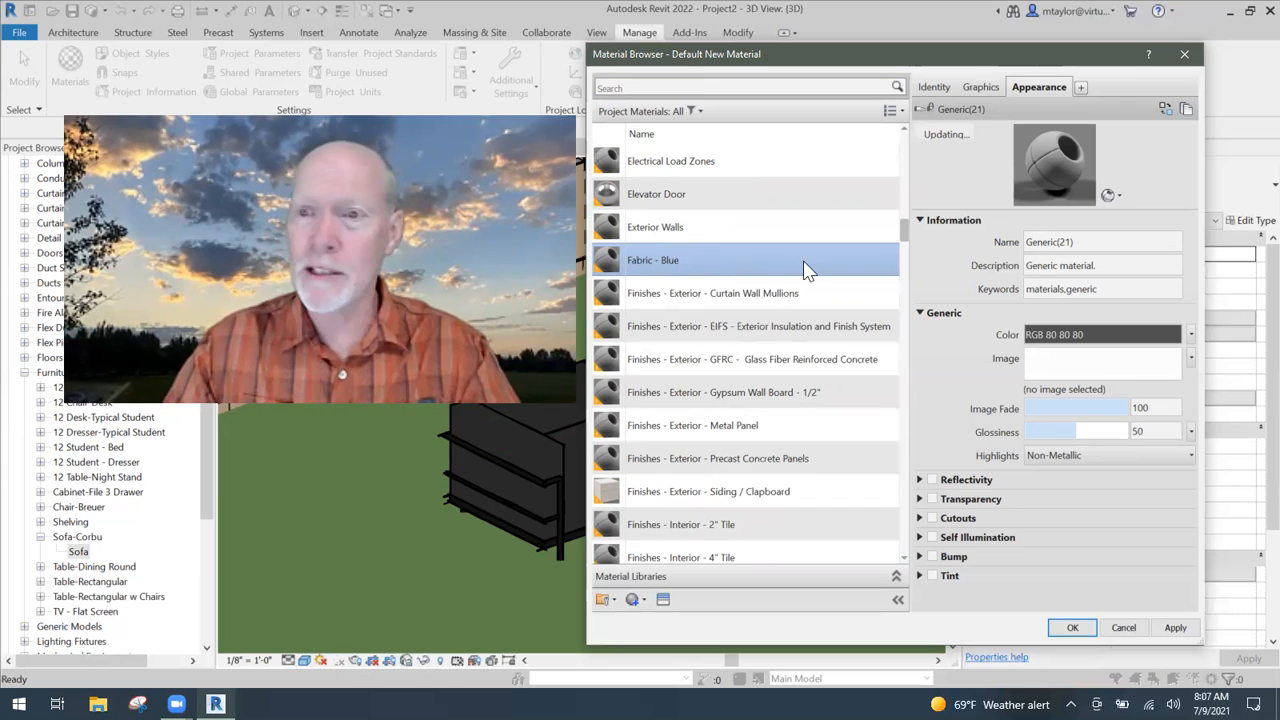
pyautogui.click(980, 88)
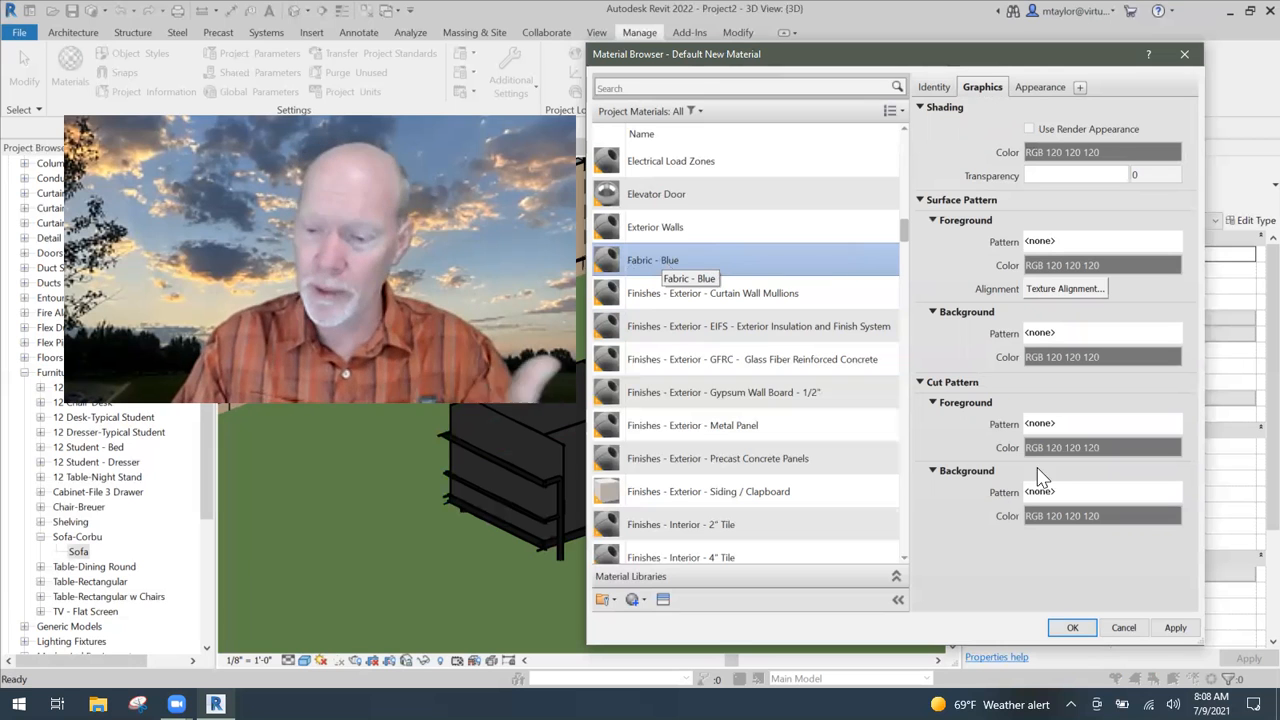
pyautogui.press('Return')
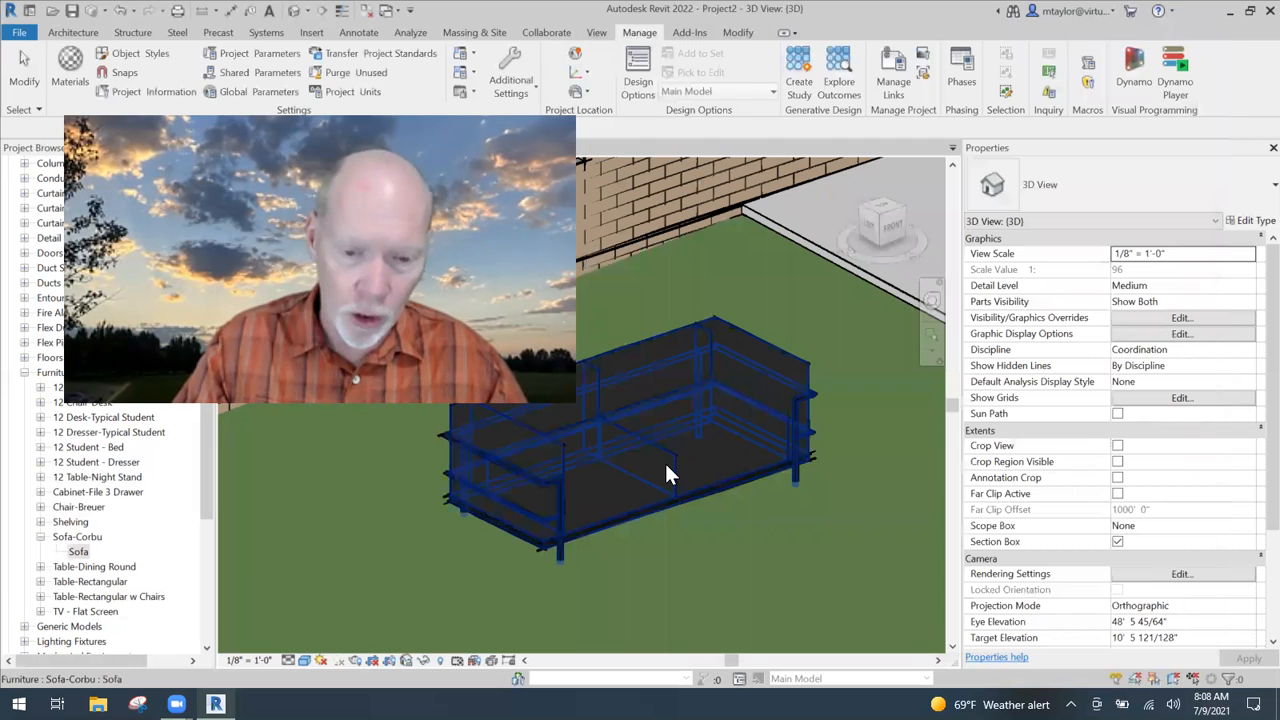
# Step: Set the Cushion Material of the placed Sofa-Corbu sofa's type to Frabric - Blue and deselect the sofa
pyautogui.click(587, 447)
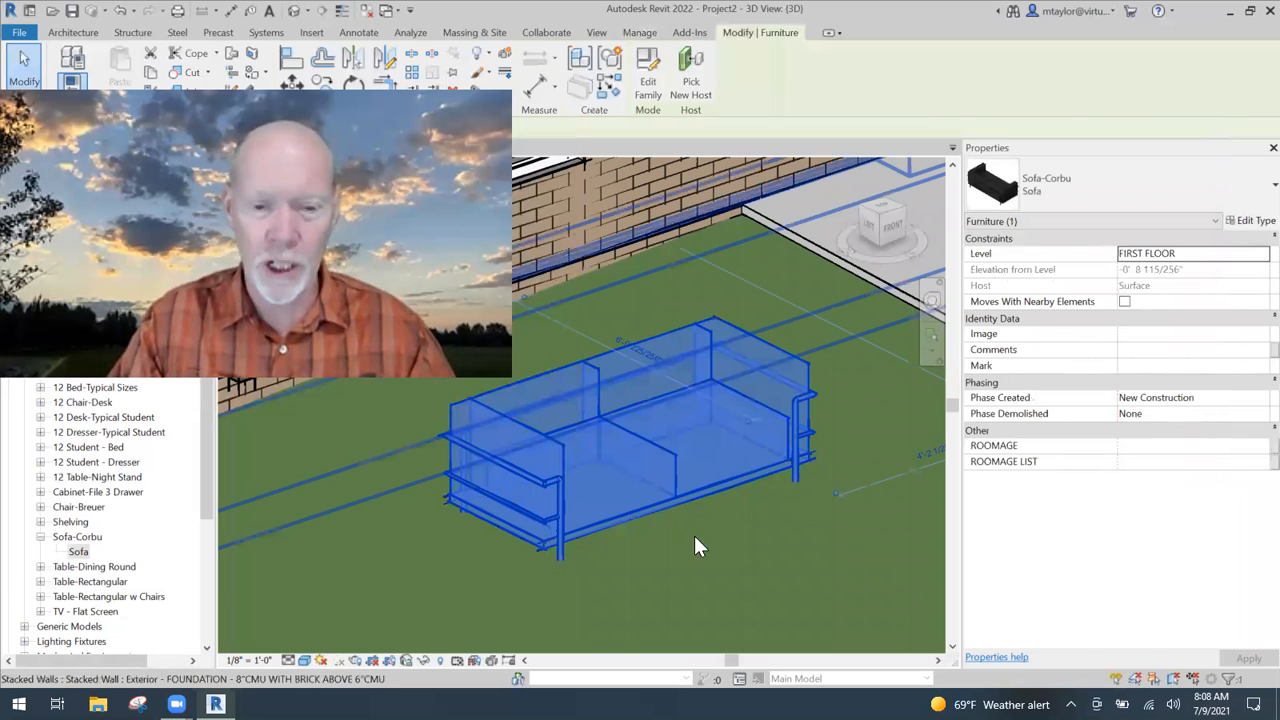
pyautogui.click(1250, 221)
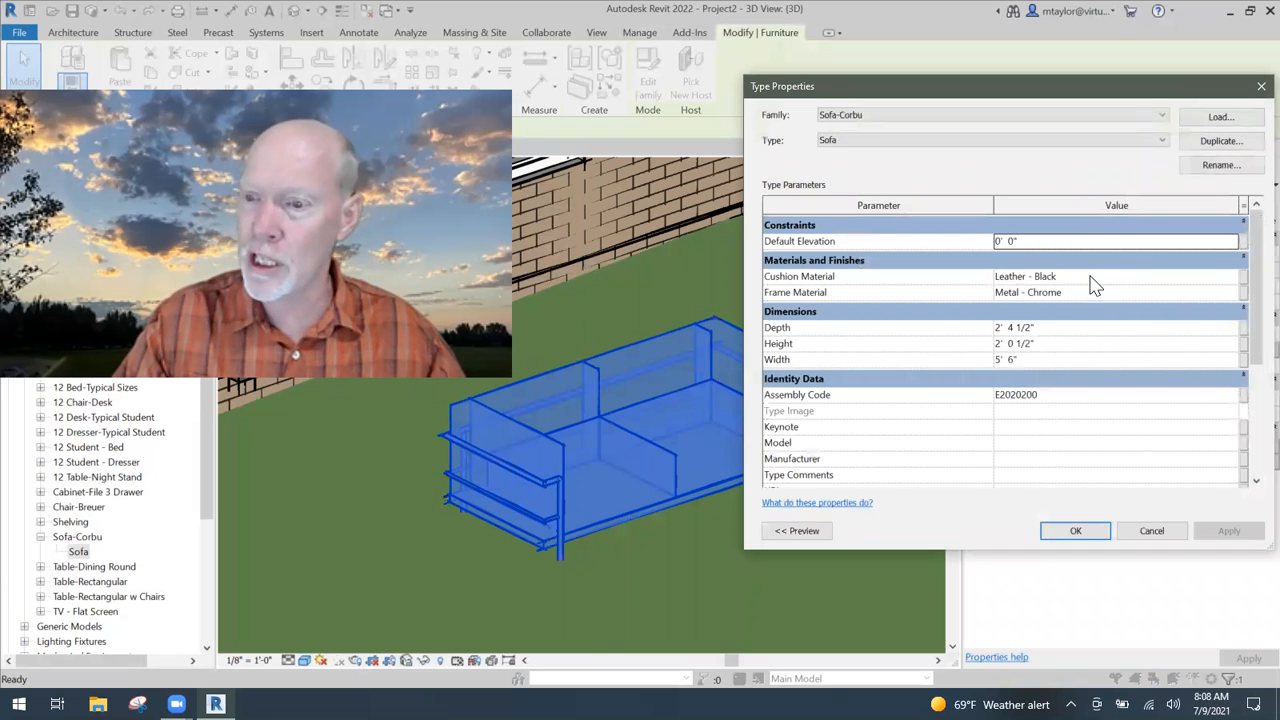
pyautogui.click(1090, 276)
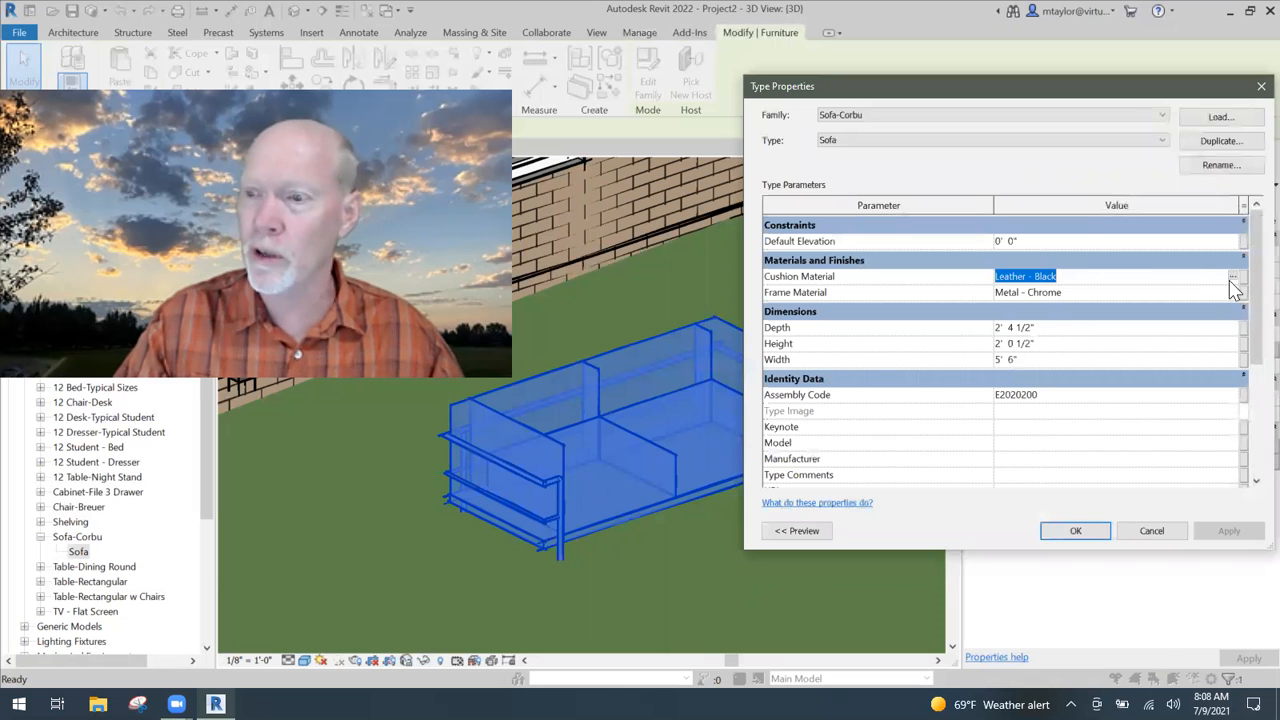
pyautogui.click(1236, 279)
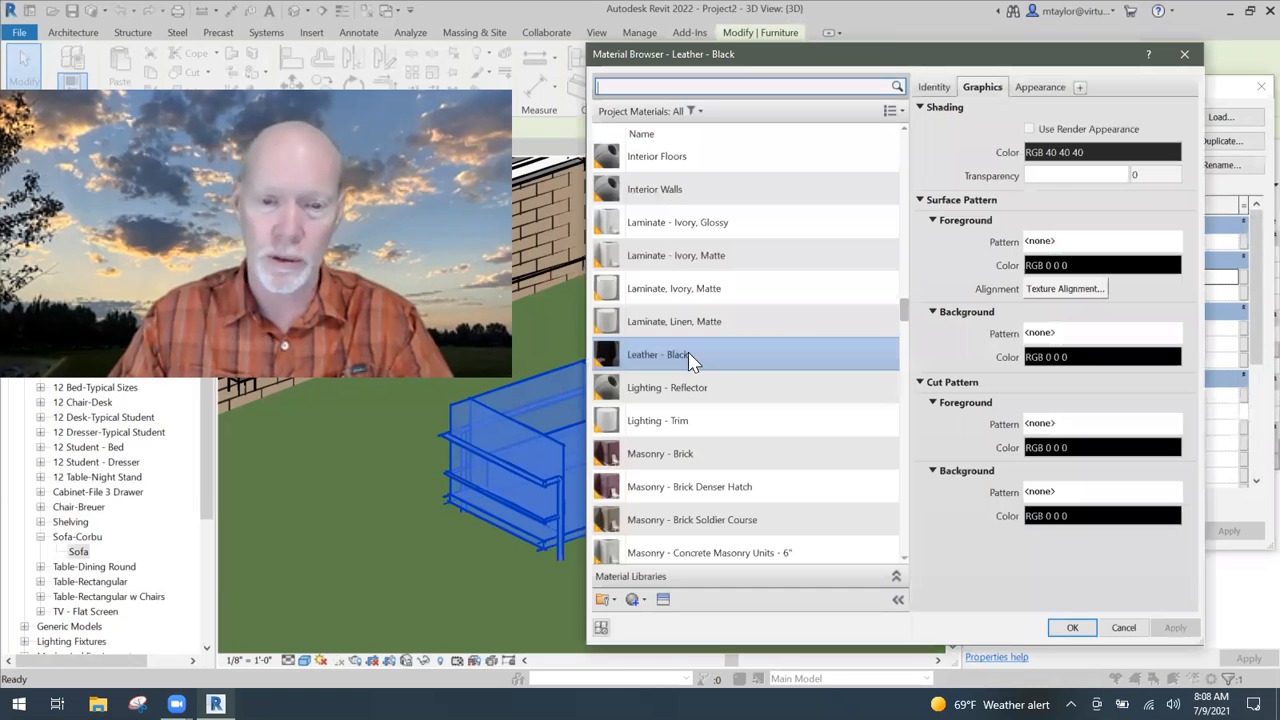
pyautogui.scroll(-2, 706, 354)
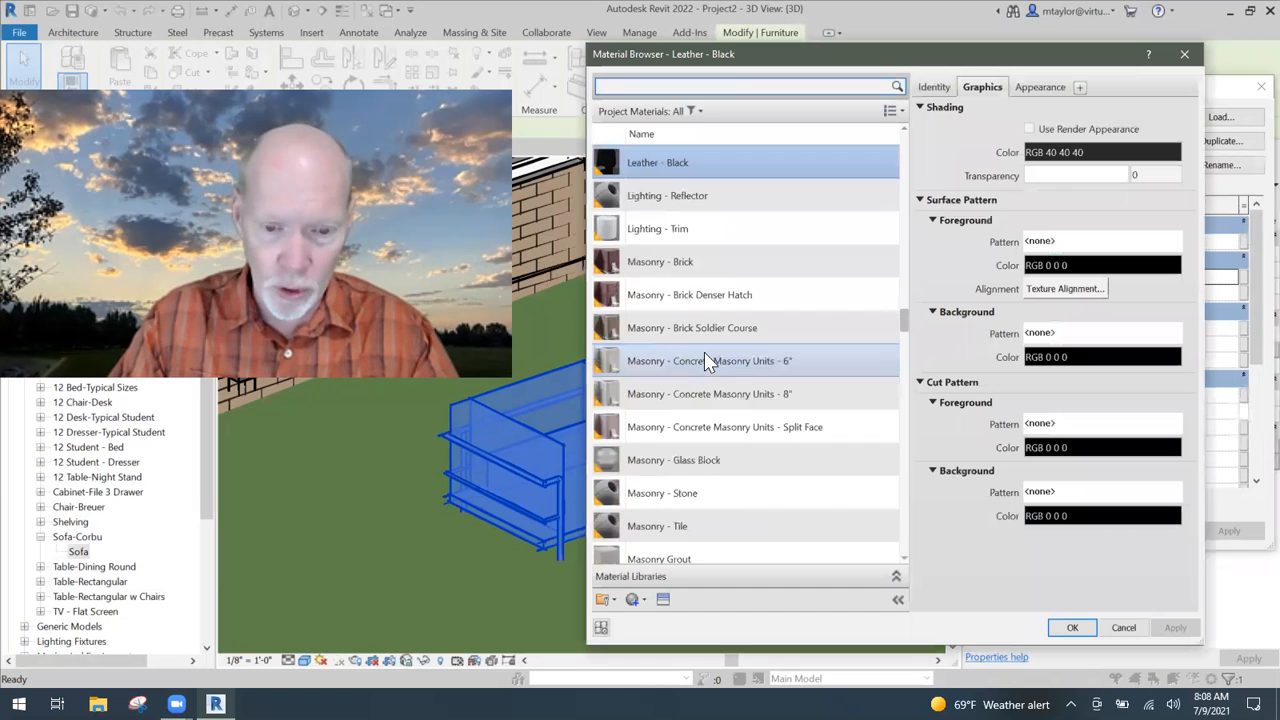
pyautogui.scroll(3, 700, 355)
pyautogui.scroll(3, 680, 325)
pyautogui.click(694, 177)
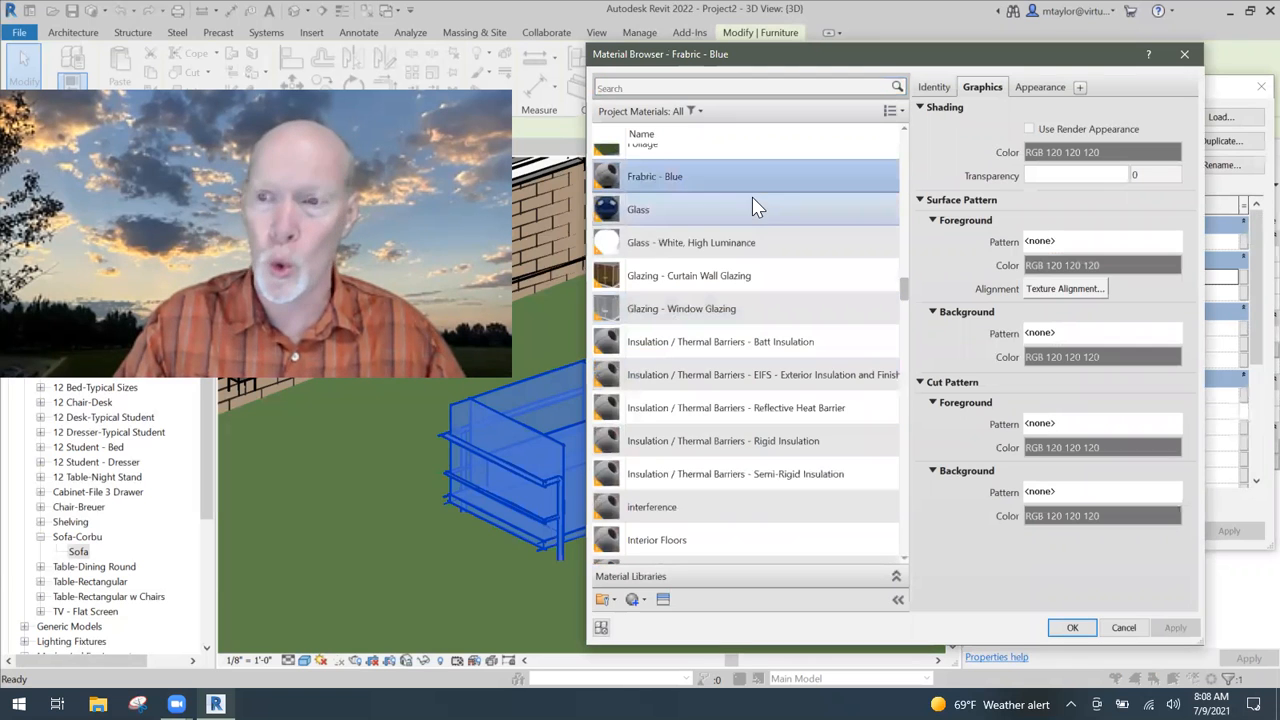
pyautogui.scroll(1, 727, 274)
pyautogui.click(1076, 629)
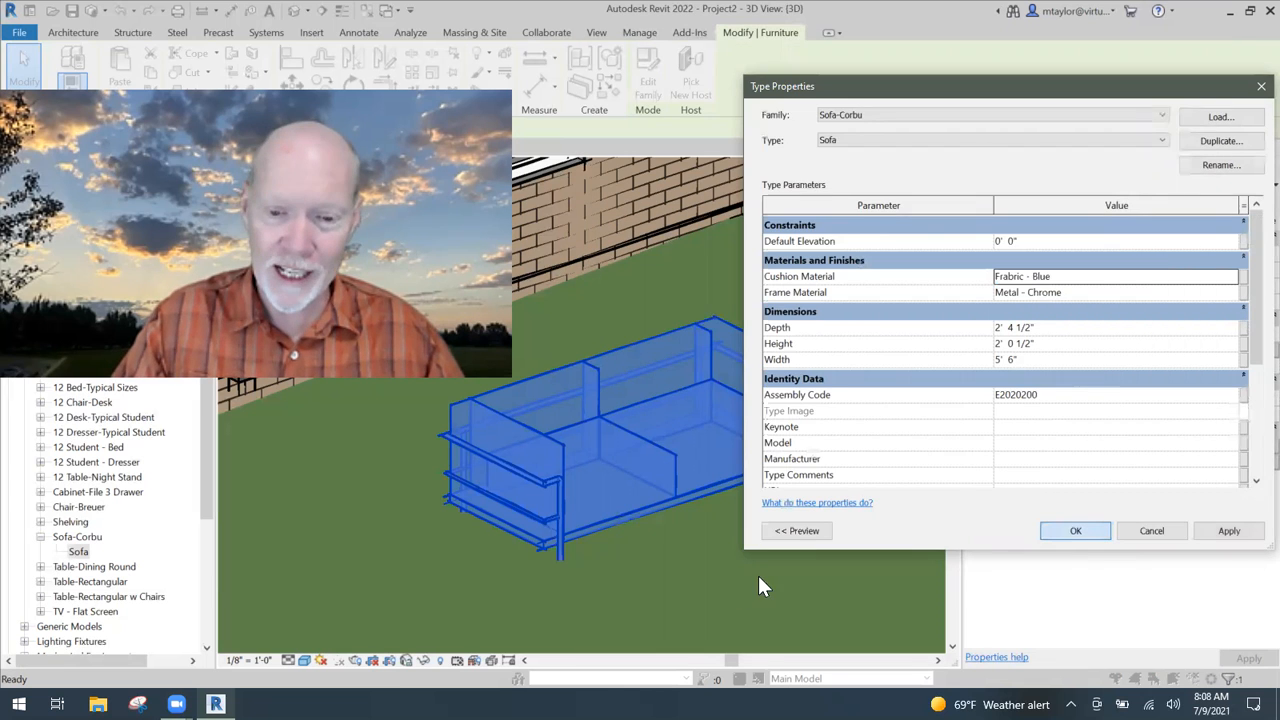
pyautogui.click(1070, 530)
pyautogui.click(832, 589)
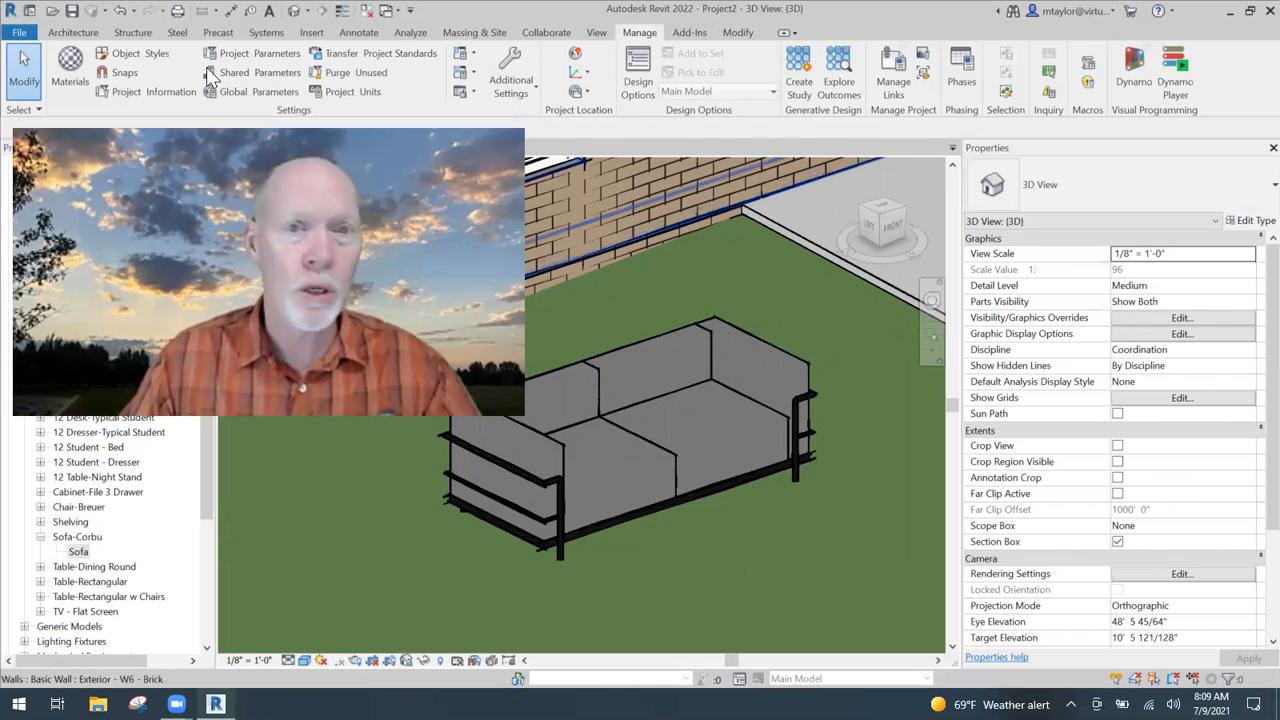
# Step: Open the Material Browser and compare the graphics and appearance settings of the Frabric - Blue material
pyautogui.click(70, 72)
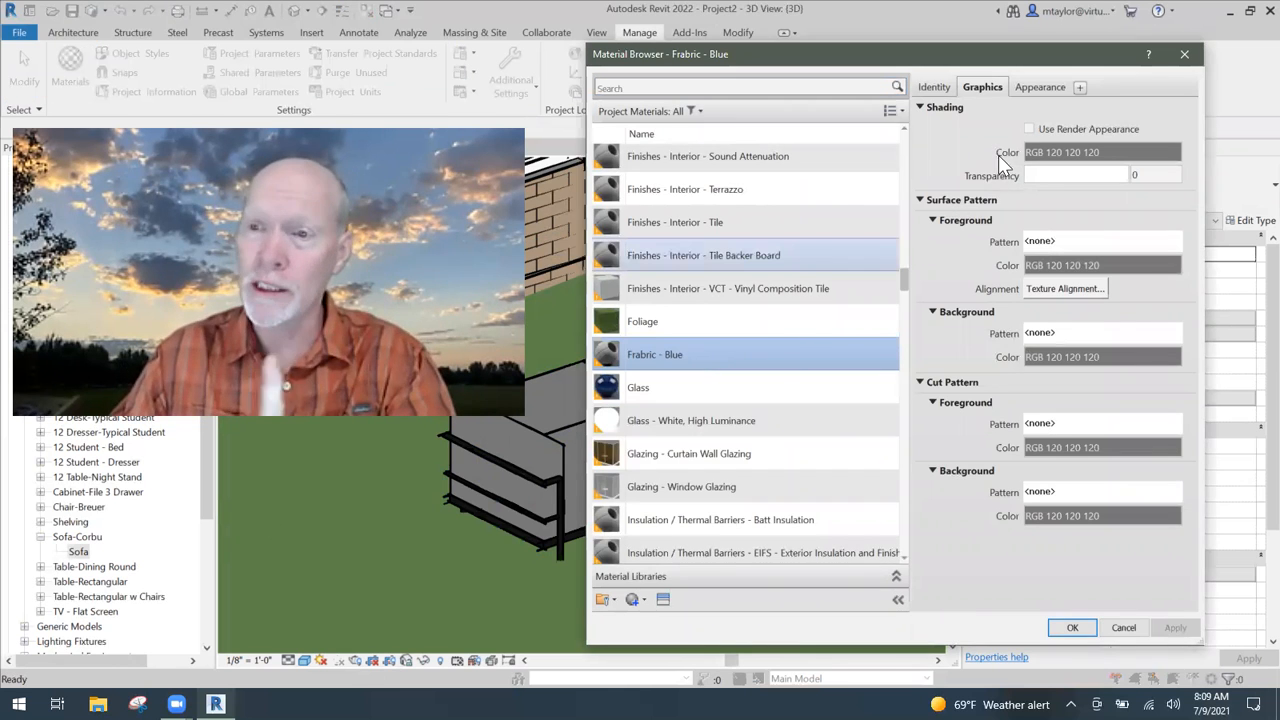
pyautogui.click(1040, 87)
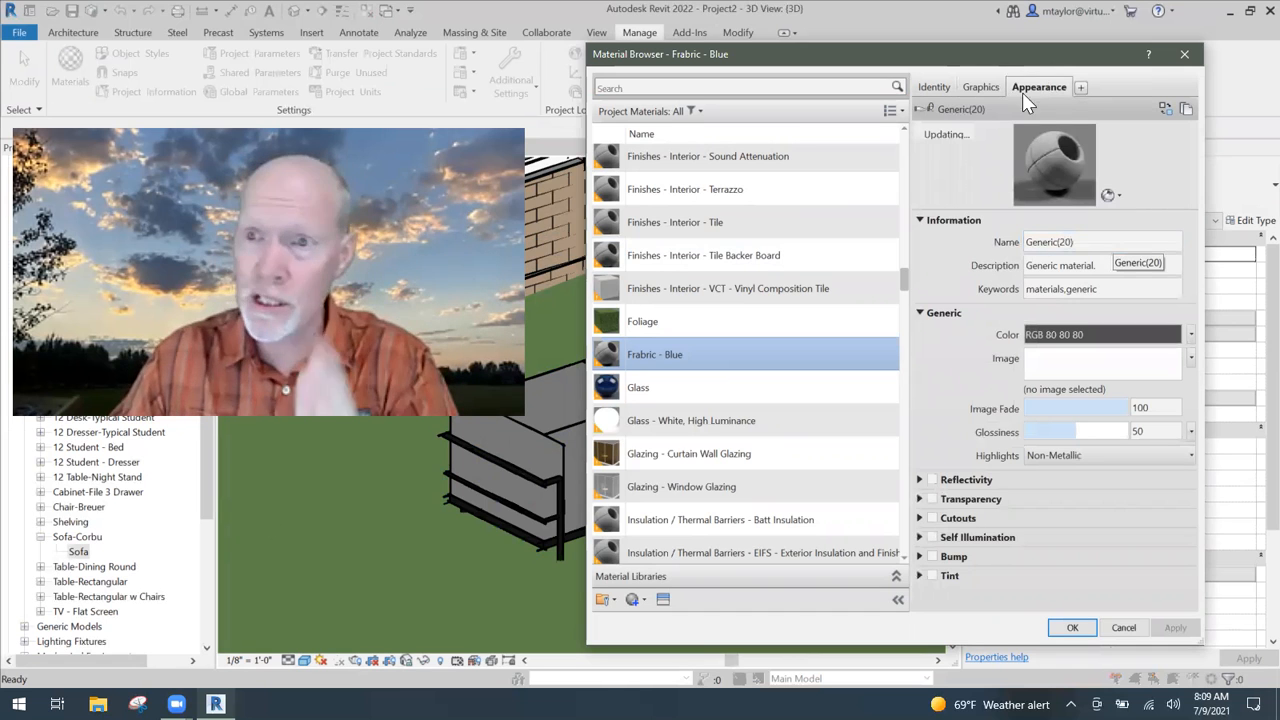
pyautogui.click(982, 88)
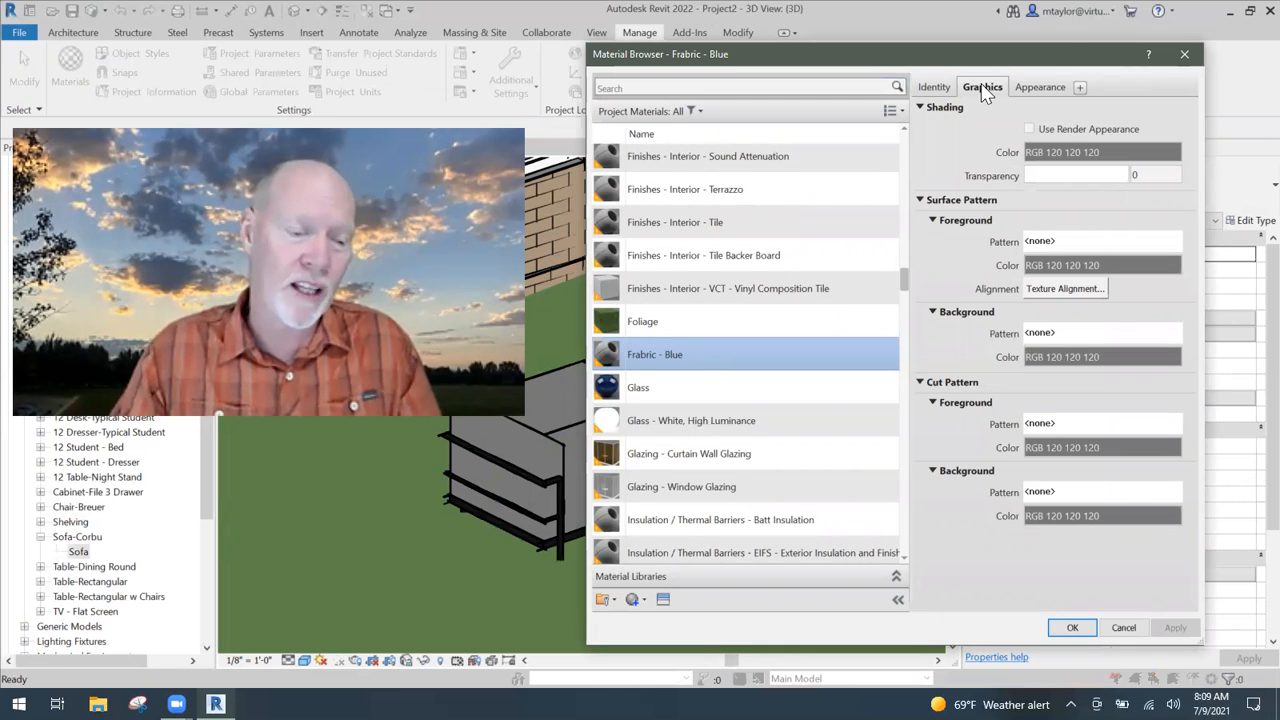
pyautogui.scroll(1, 623, 335)
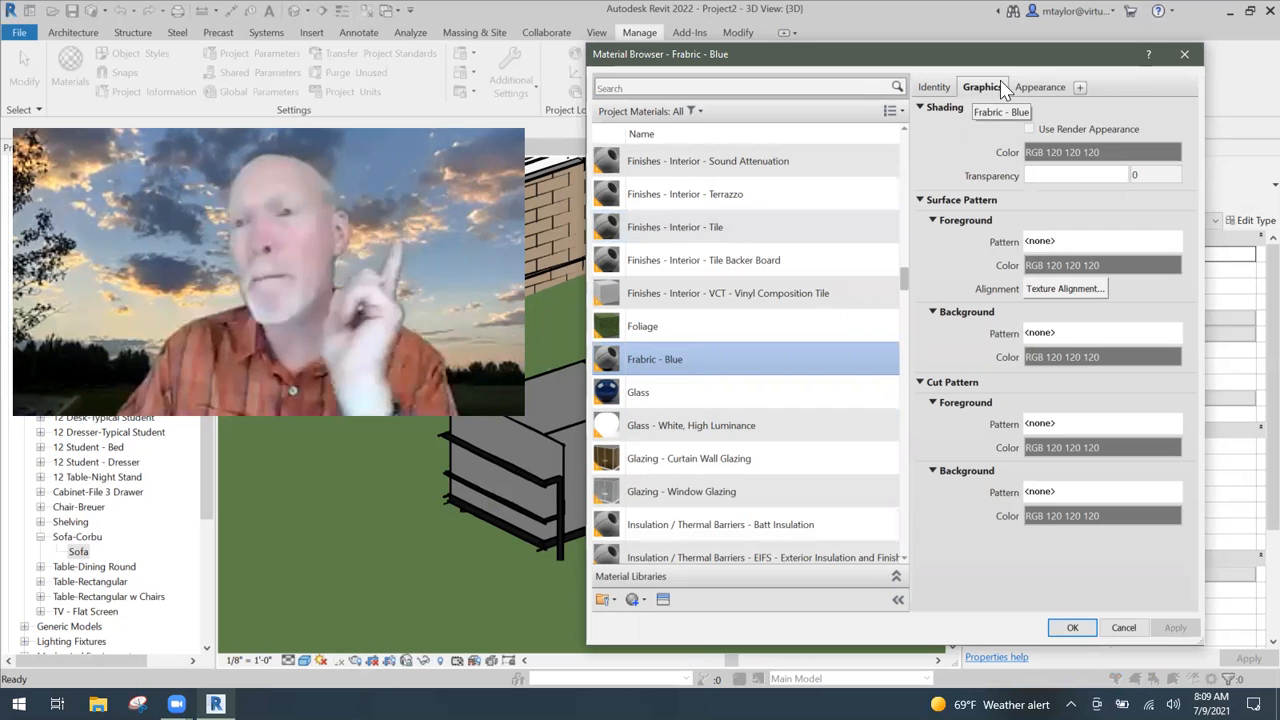
pyautogui.click(1040, 87)
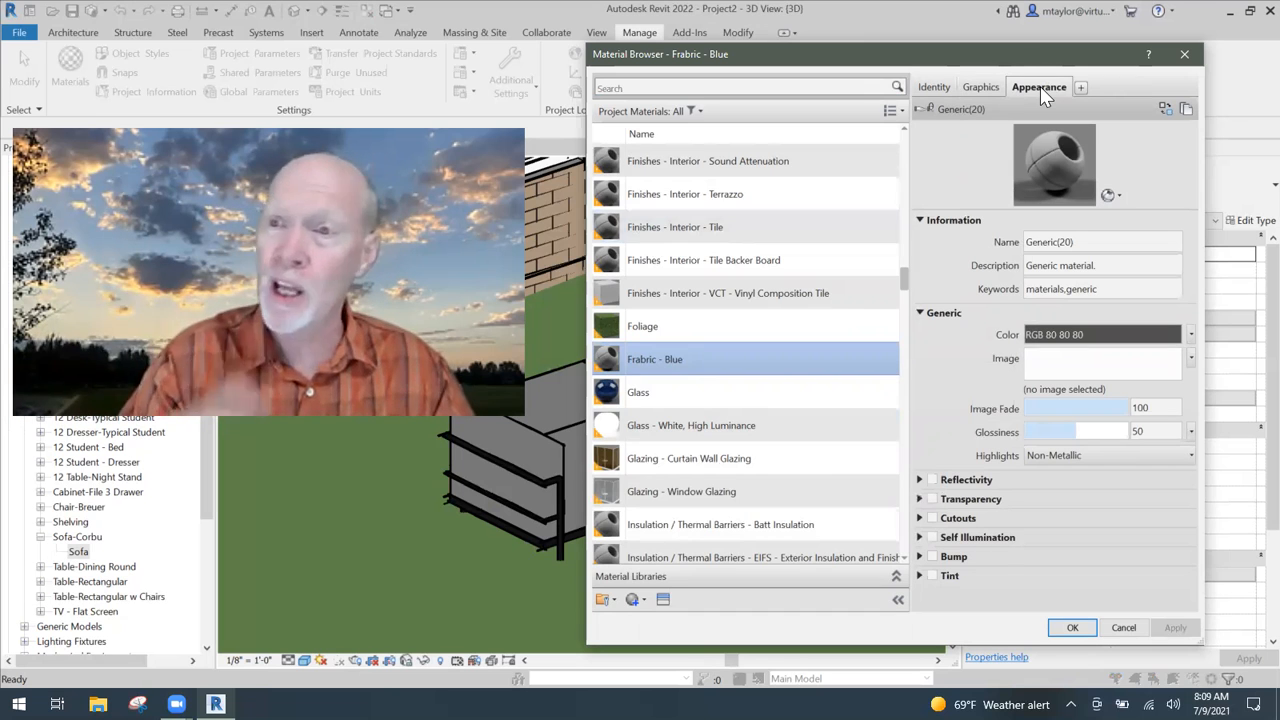
# Step: Set the shading color of the Frabric - Blue material to blue, RGB 34 90 206, and apply it to the model
pyautogui.click(979, 88)
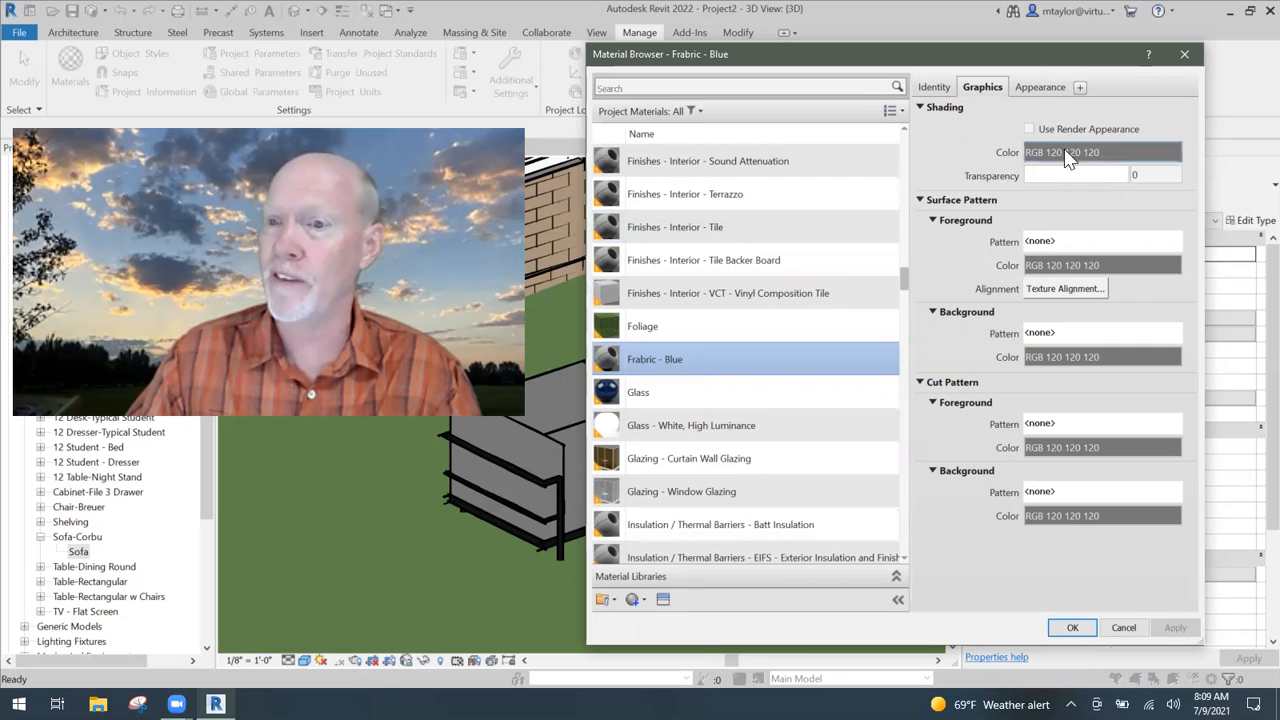
pyautogui.click(1075, 158)
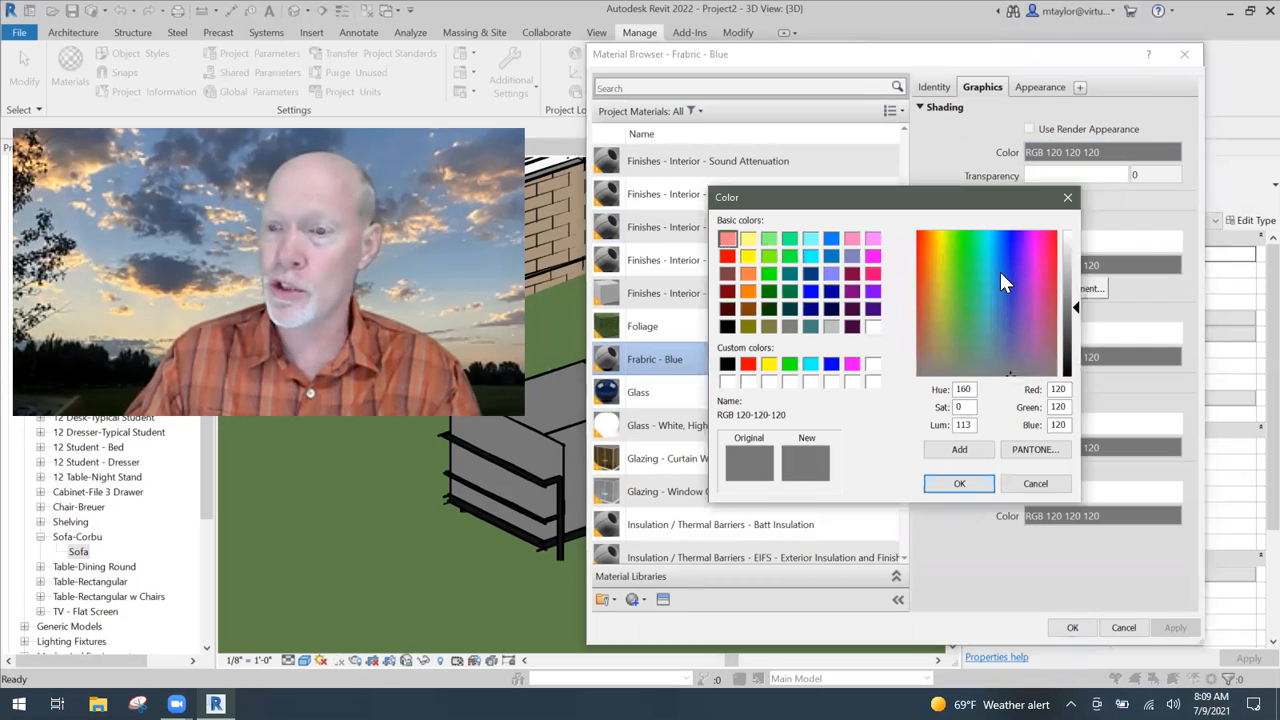
pyautogui.click(1001, 271)
pyautogui.click(960, 482)
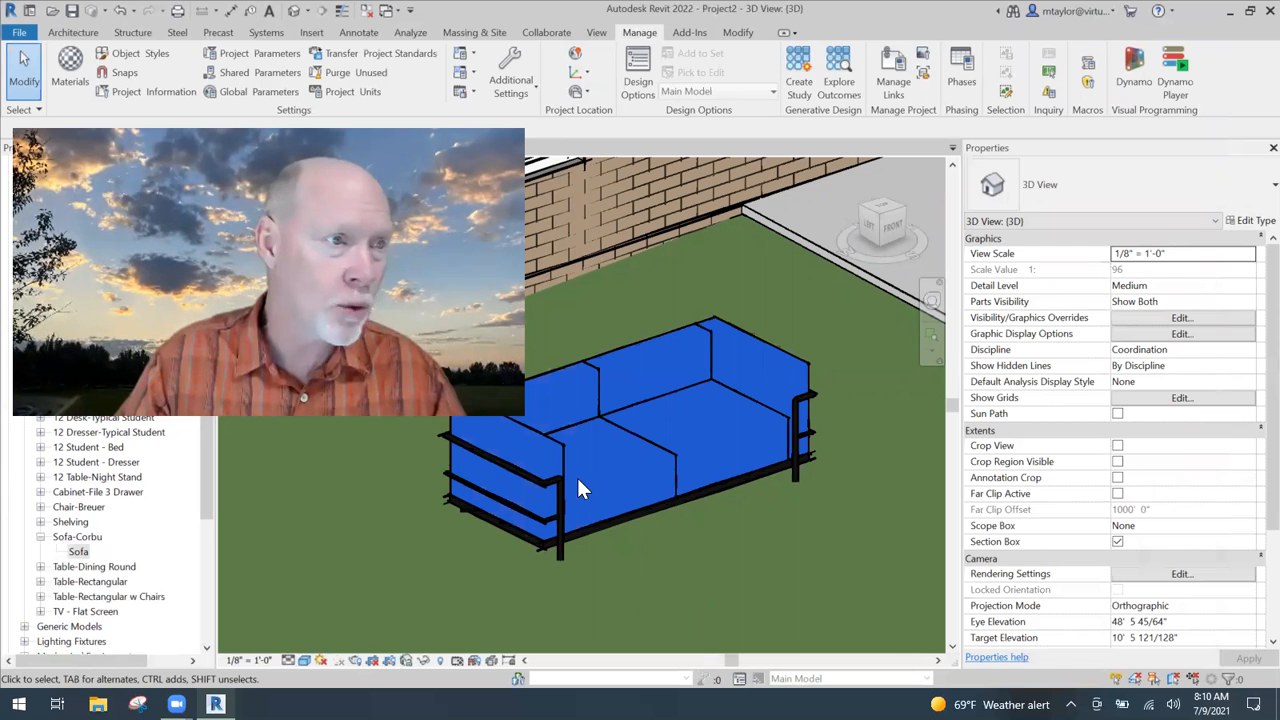
# Step: Open the asset replacement for the appearance of the Frabric - Blue material and search the assets for "fabric"
pyautogui.click(75, 62)
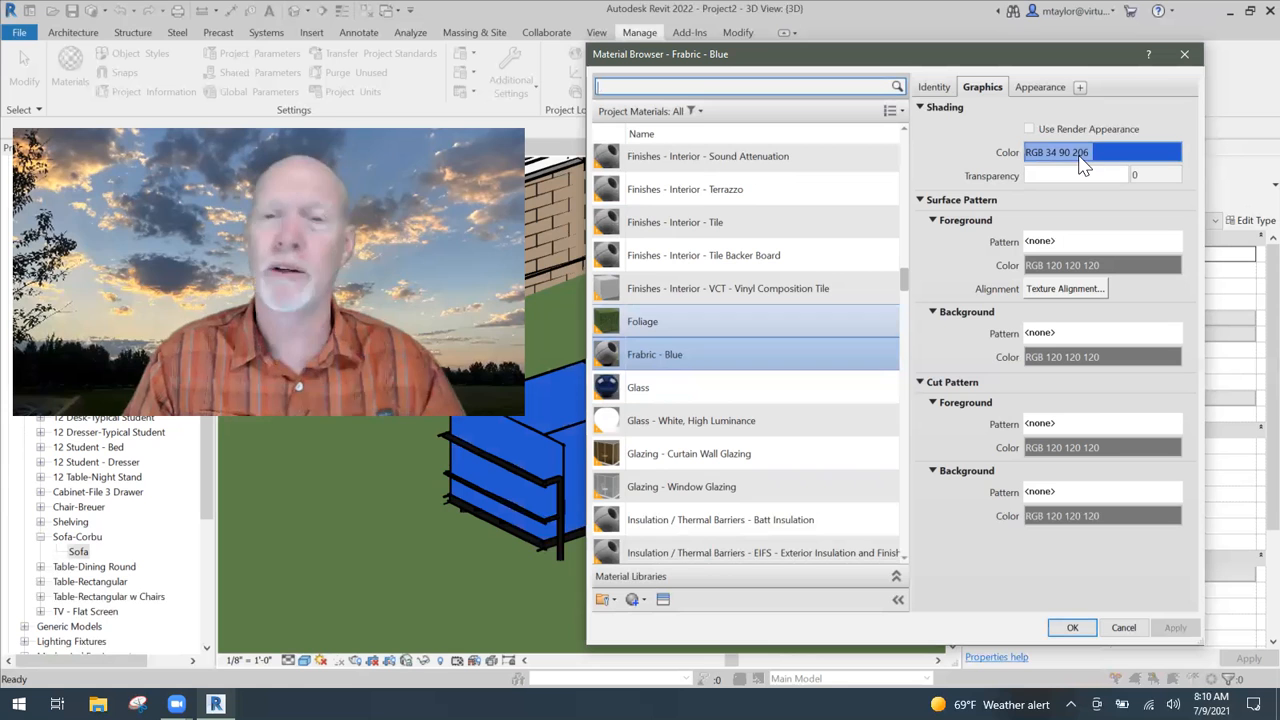
pyautogui.click(1045, 88)
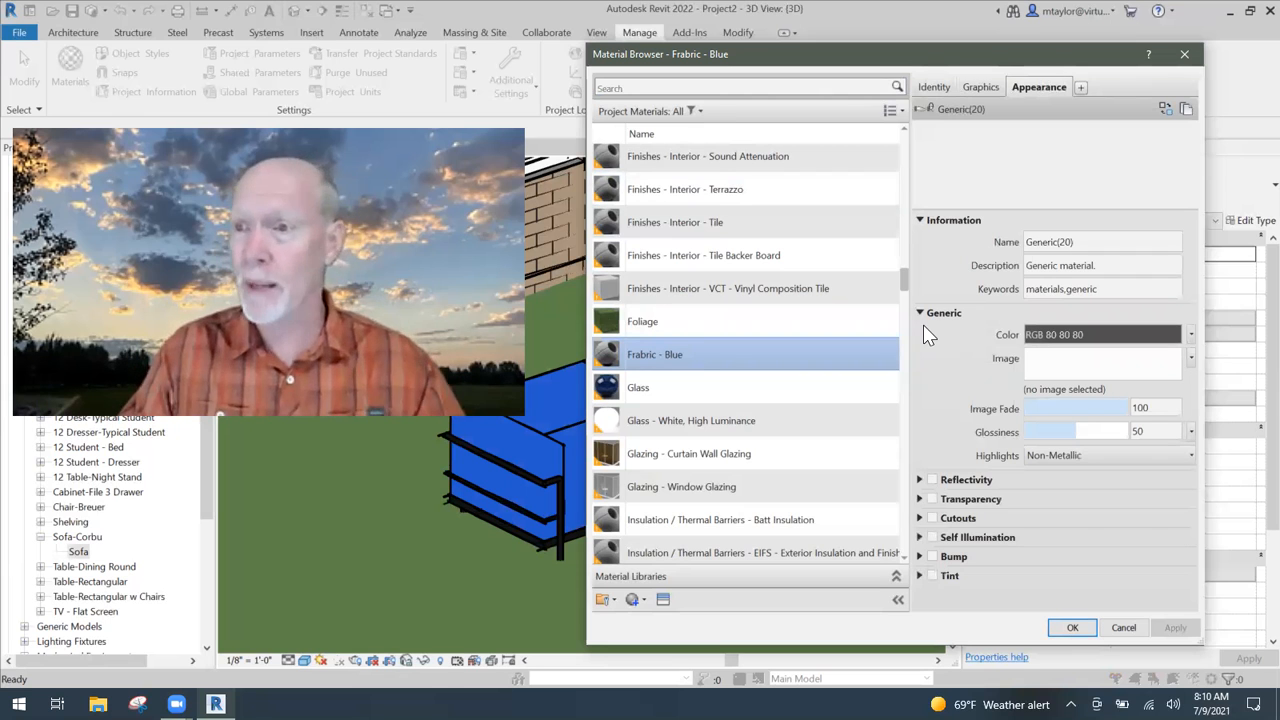
pyautogui.click(1165, 109)
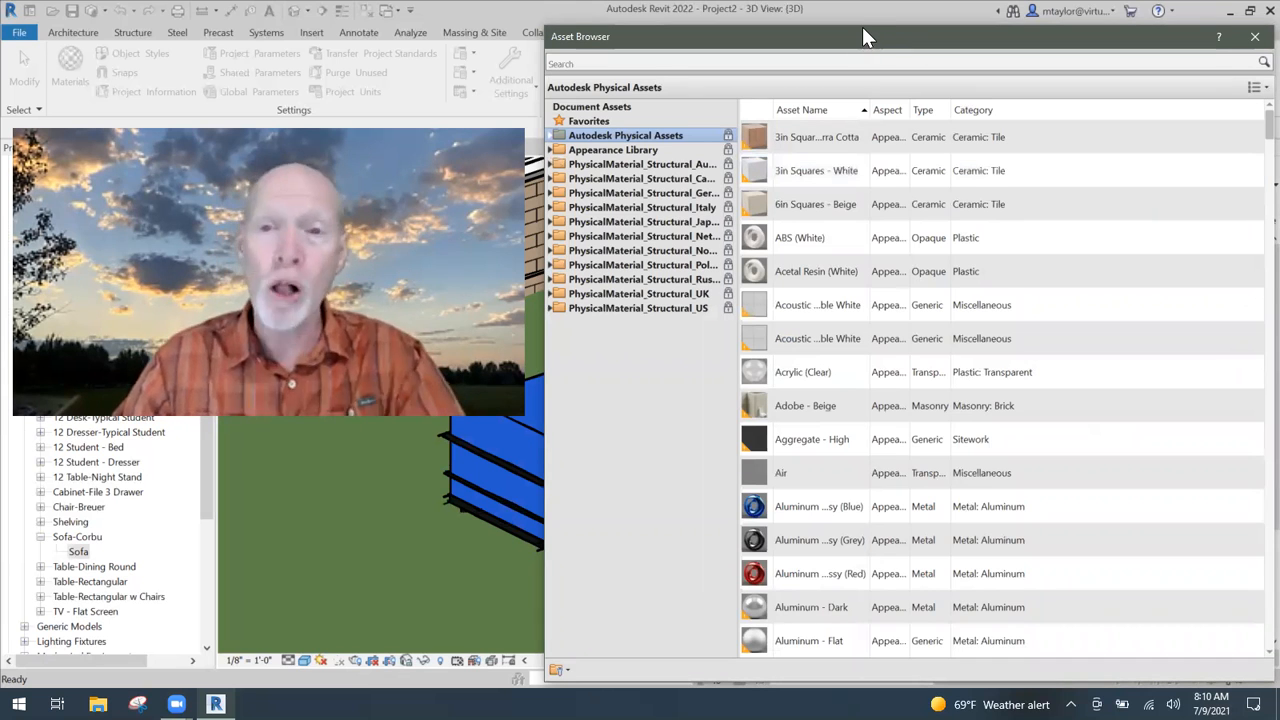
pyautogui.moveTo(867, 36); pyautogui.dragTo(863, 28)
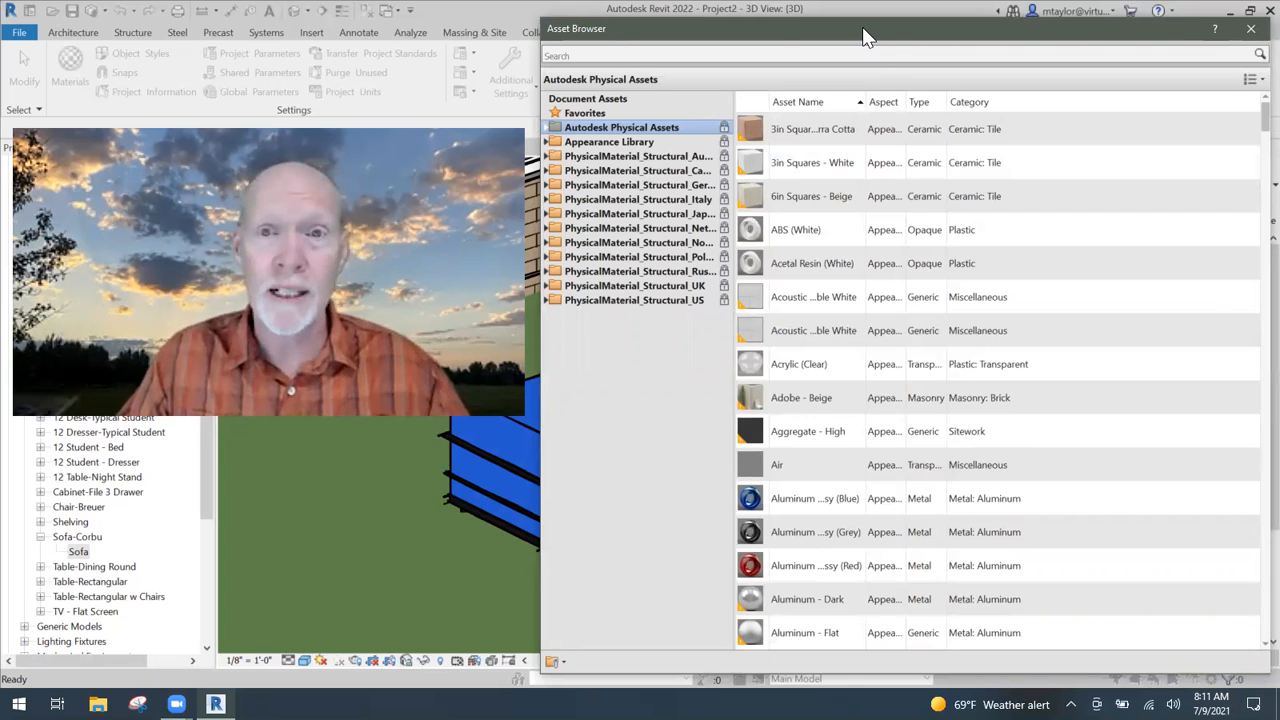
pyautogui.click(740, 53)
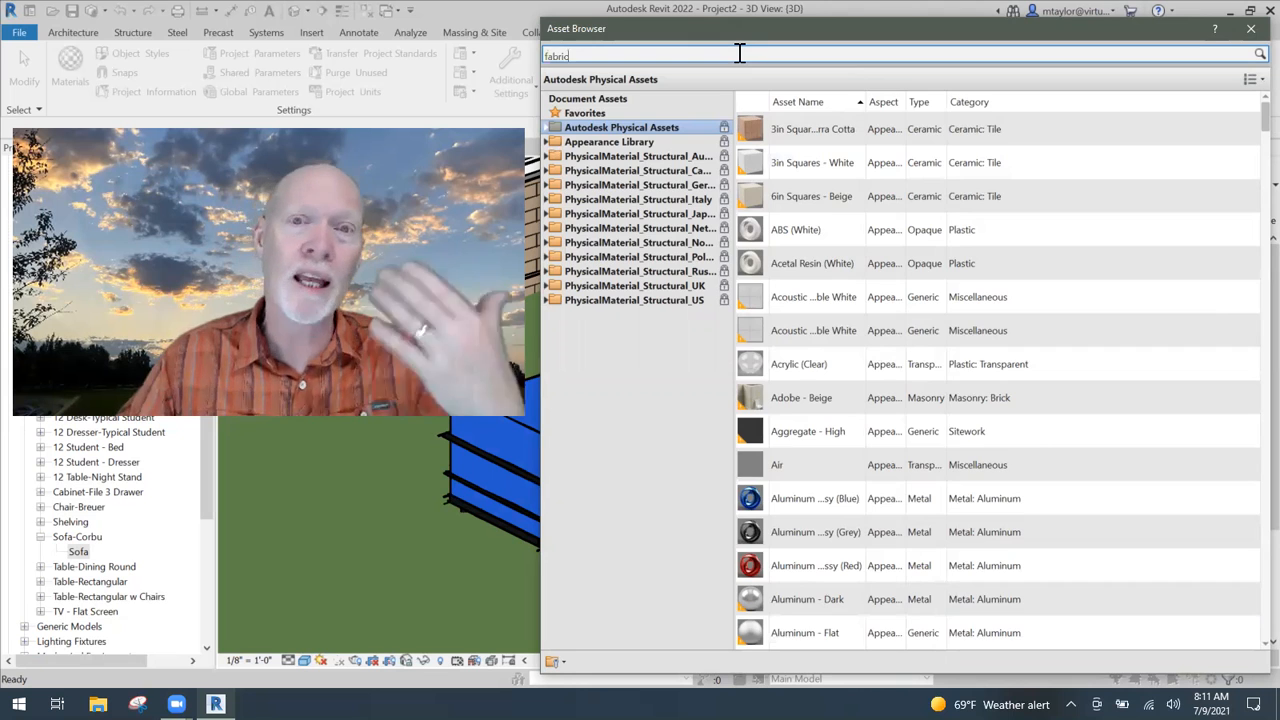
pyautogui.press('Return')
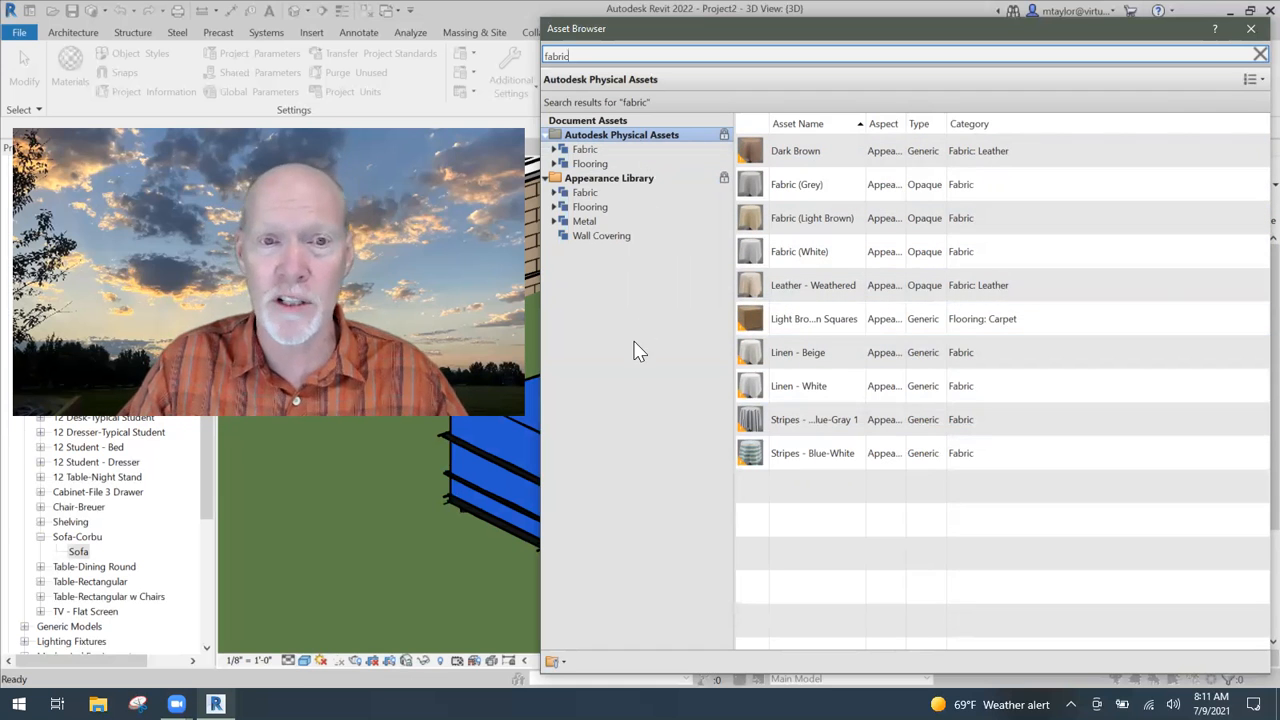
# Step: Compare the Fabric and Flooring search results under Autodesk Physical Assets
pyautogui.click(603, 151)
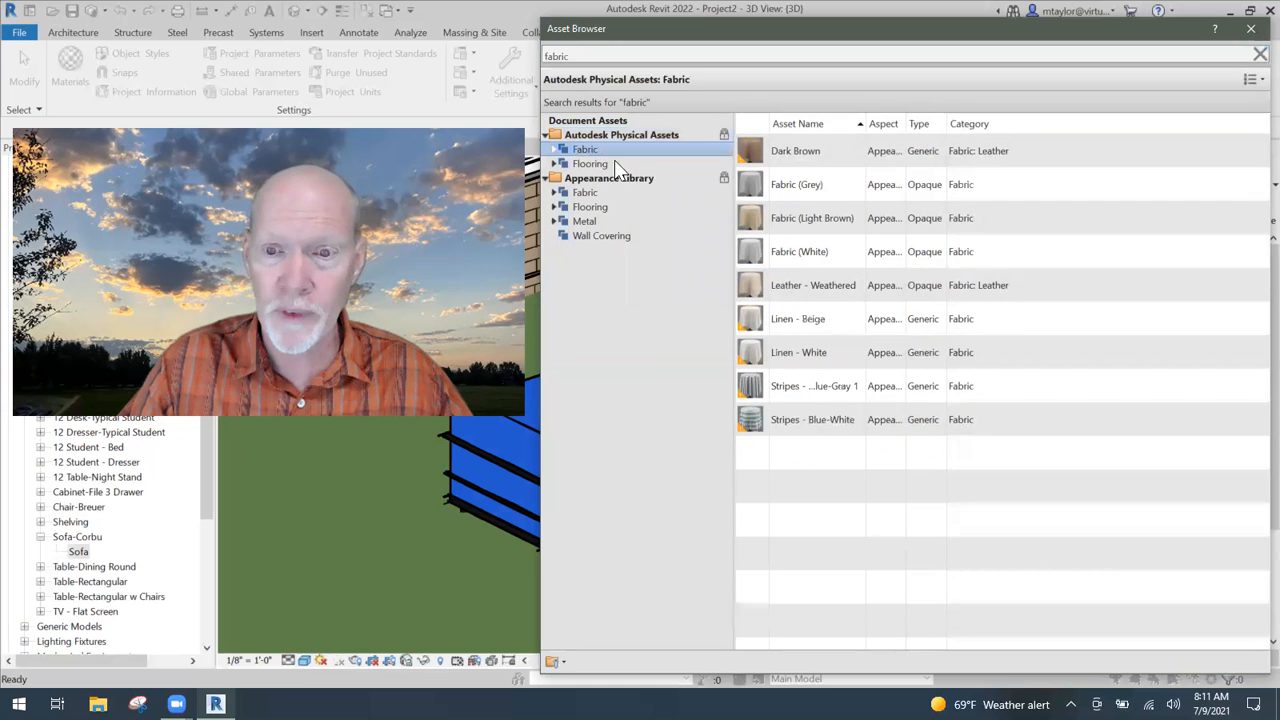
pyautogui.click(605, 164)
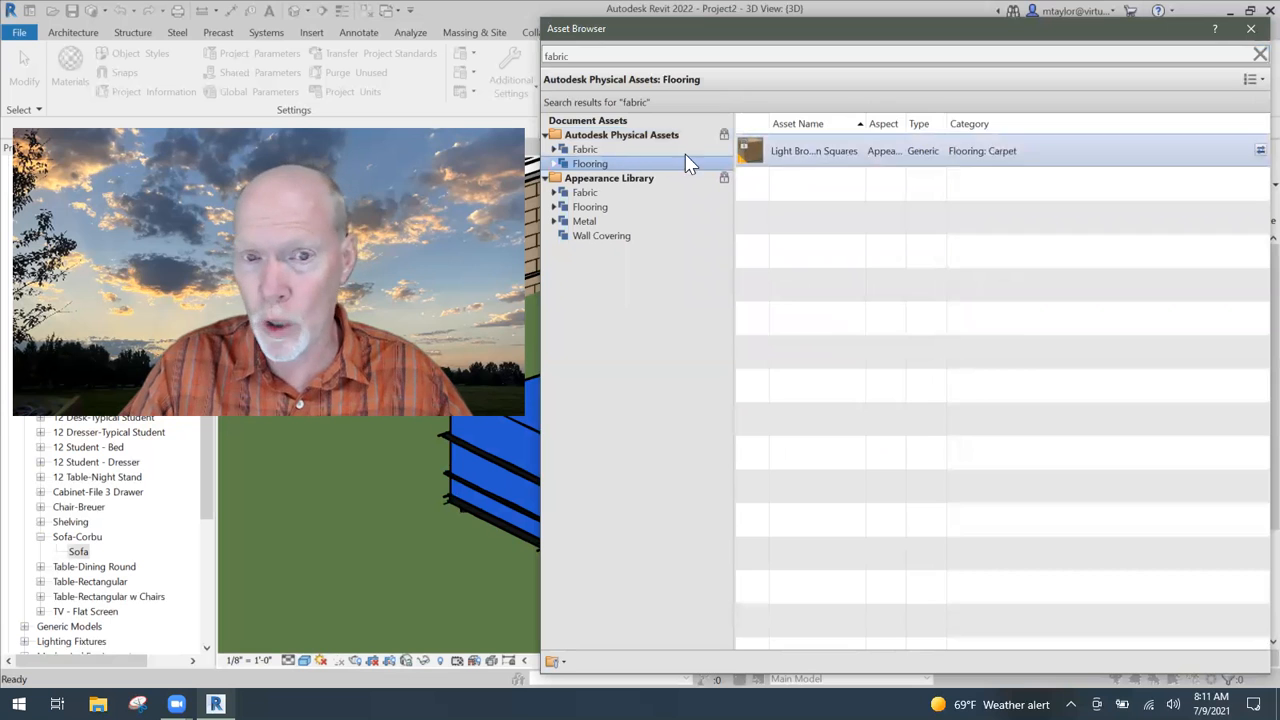
pyautogui.click(617, 149)
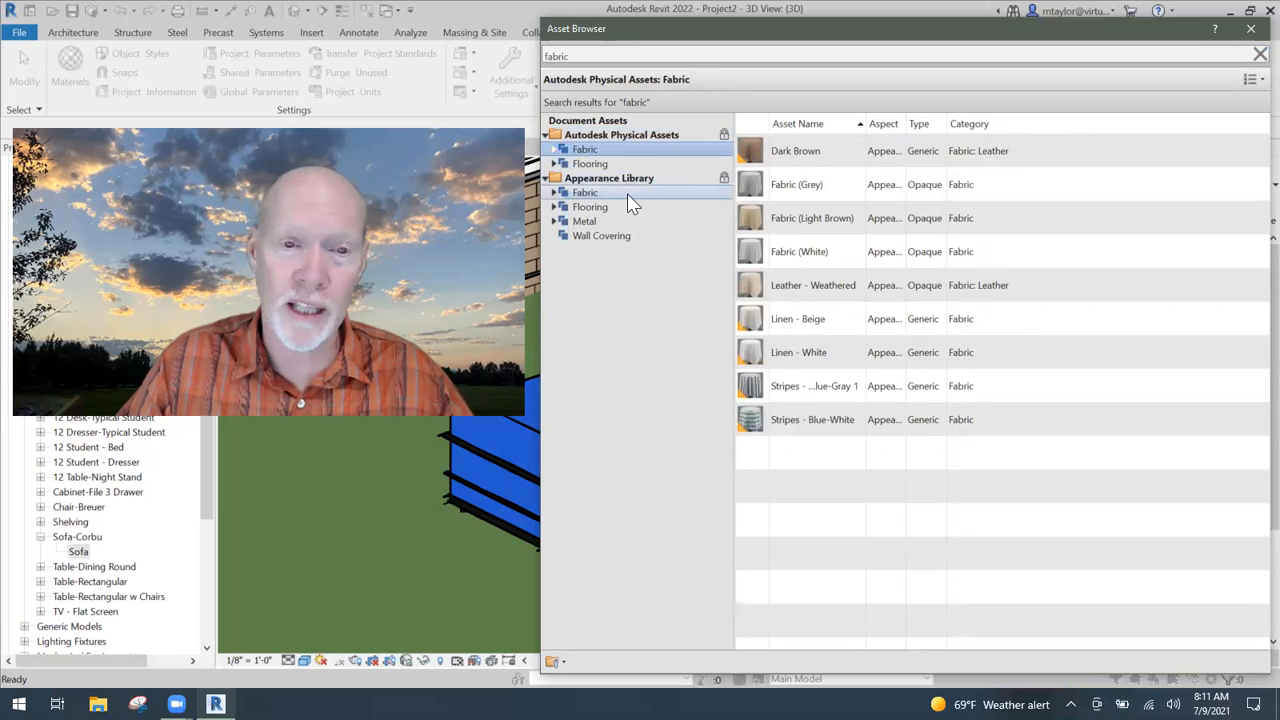
# Step: Replace the material's appearance with Fabric (Blue) from the Appearance Library's Fabric category and turn off its Relief Pattern (Bump)
pyautogui.click(627, 194)
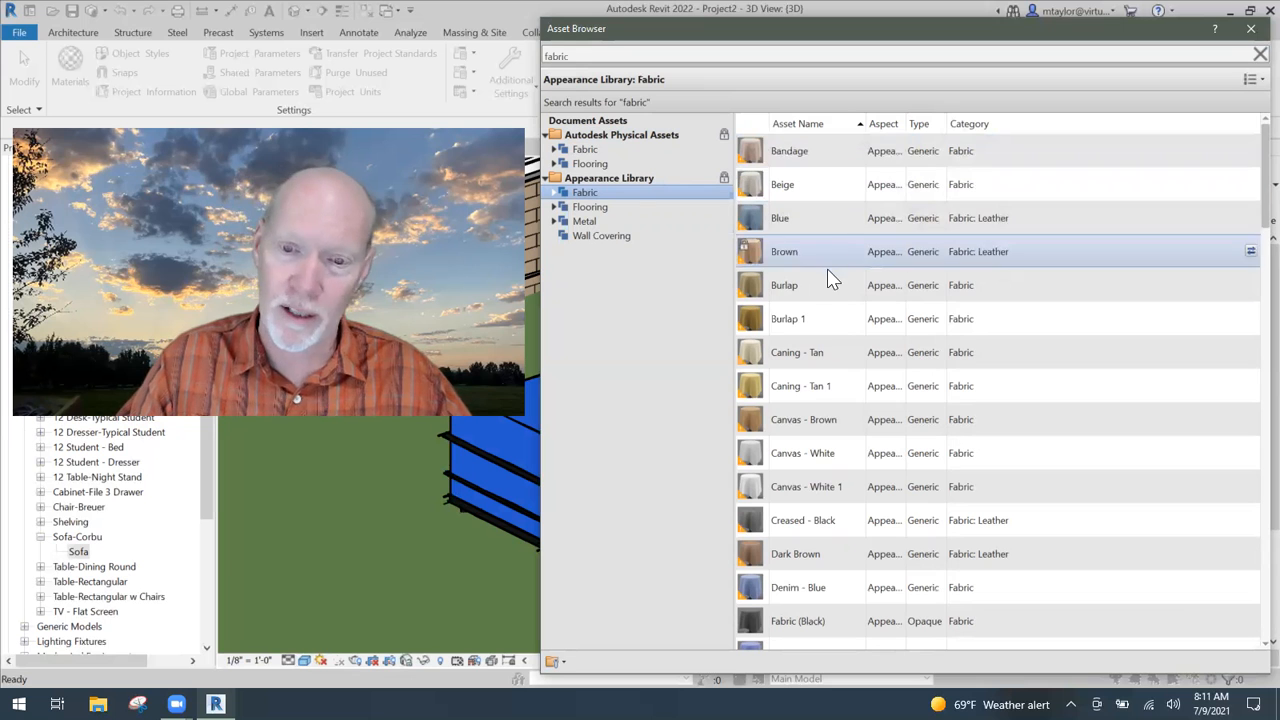
pyautogui.scroll(-8, 835, 342)
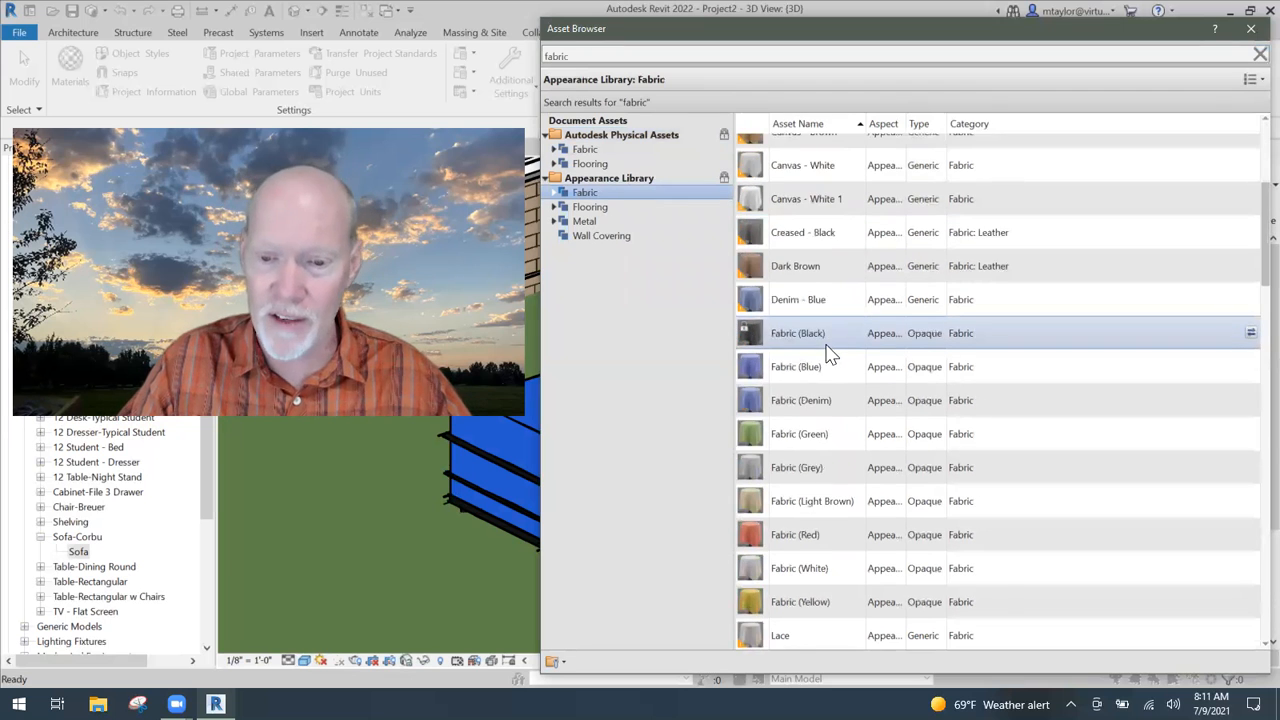
pyautogui.scroll(-10, 808, 335)
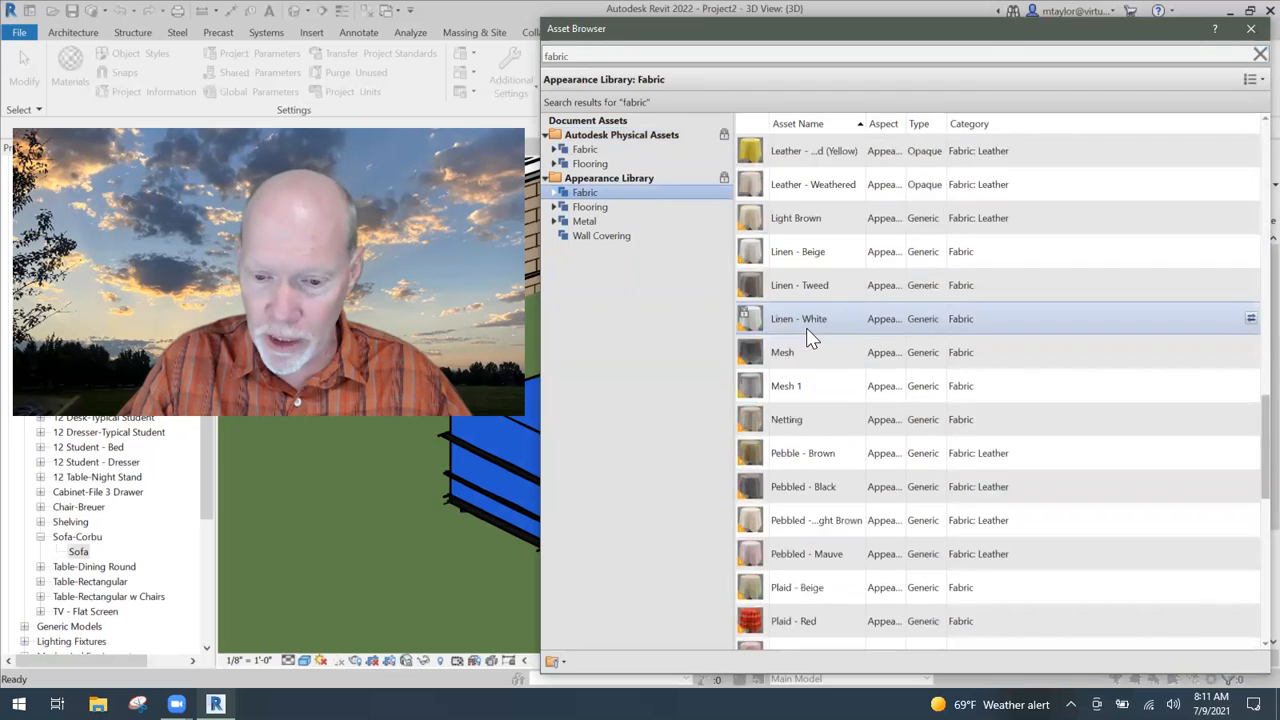
pyautogui.scroll(-5, 808, 338)
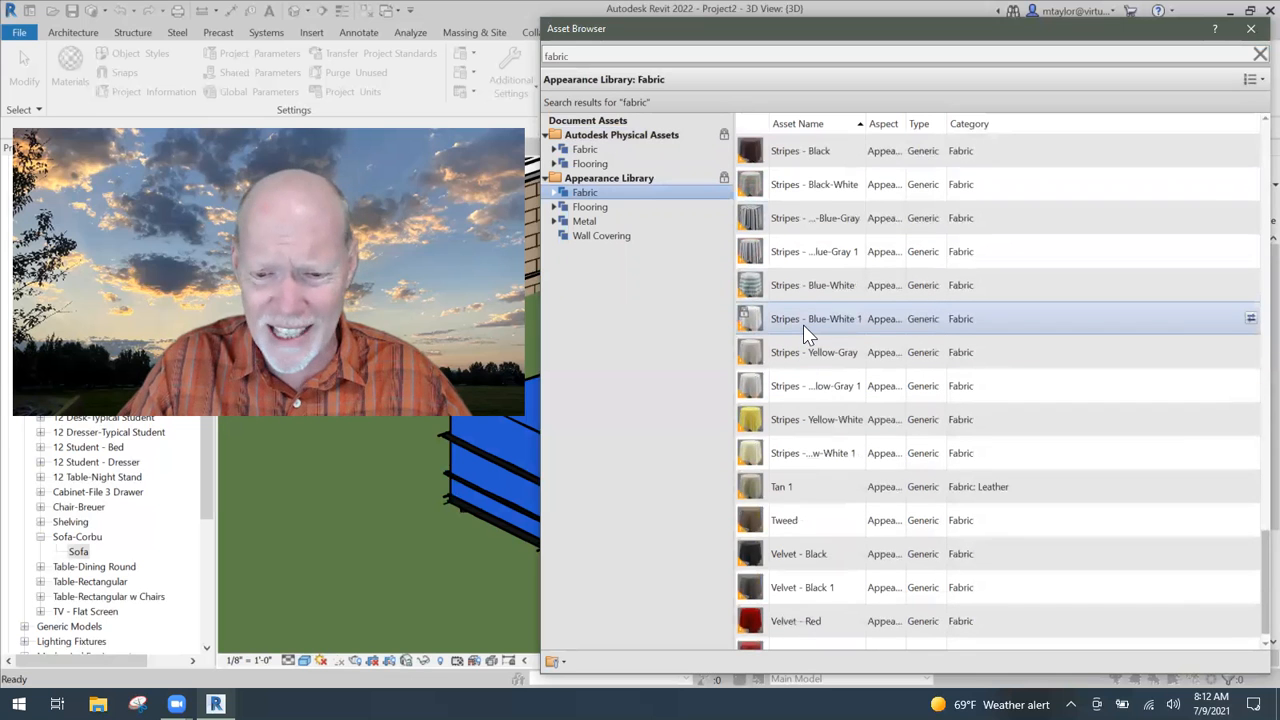
pyautogui.scroll(4, 843, 330)
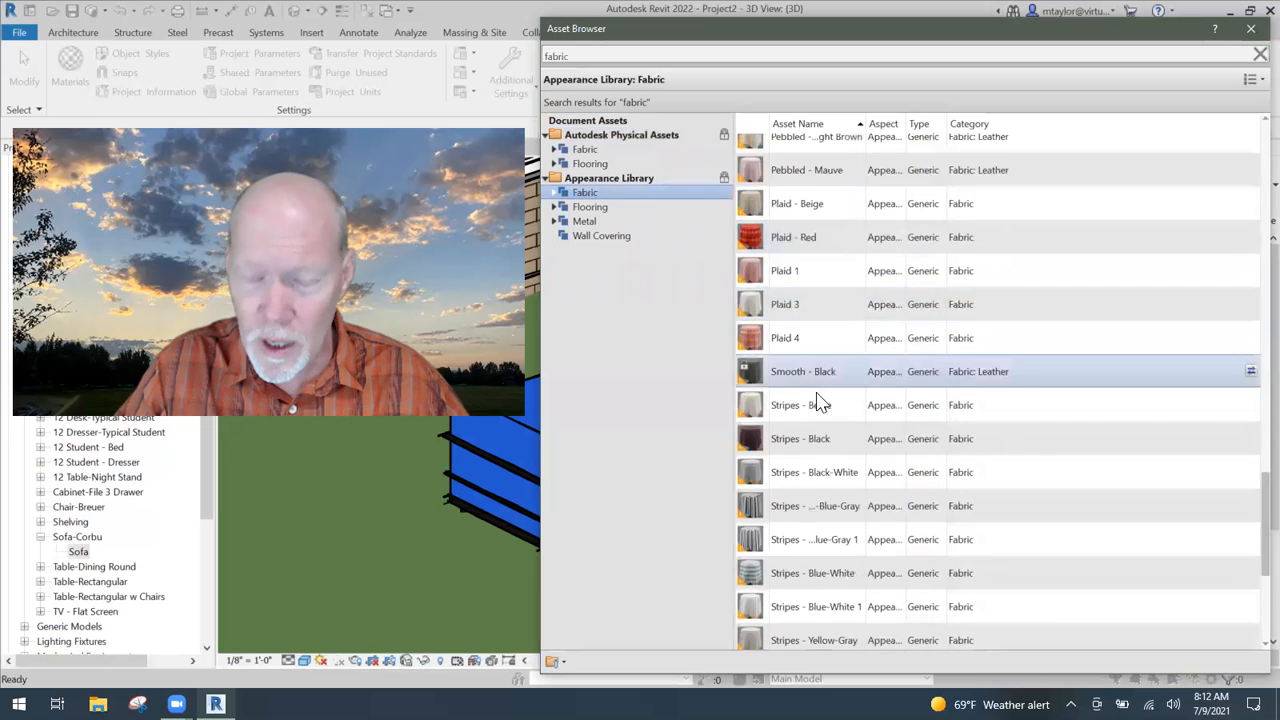
pyautogui.scroll(-4, 800, 355)
pyautogui.scroll(-1, 800, 357)
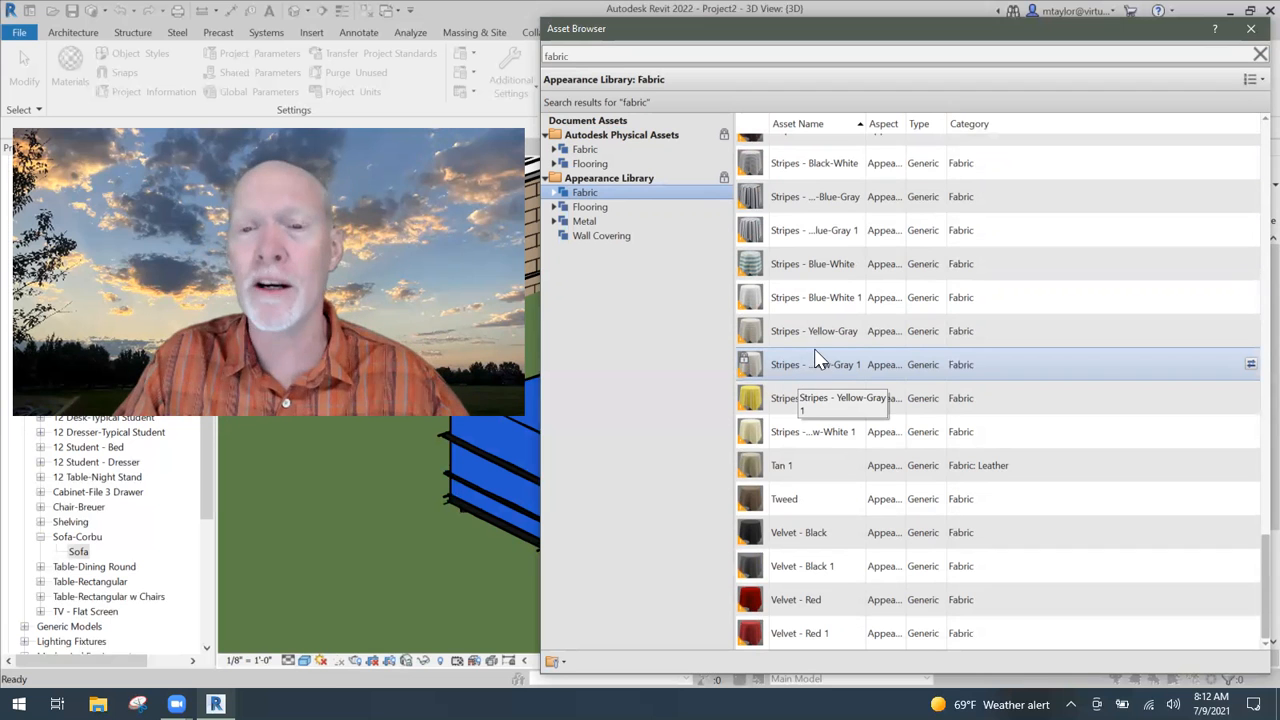
pyautogui.scroll(3, 814, 348)
pyautogui.scroll(10, 814, 347)
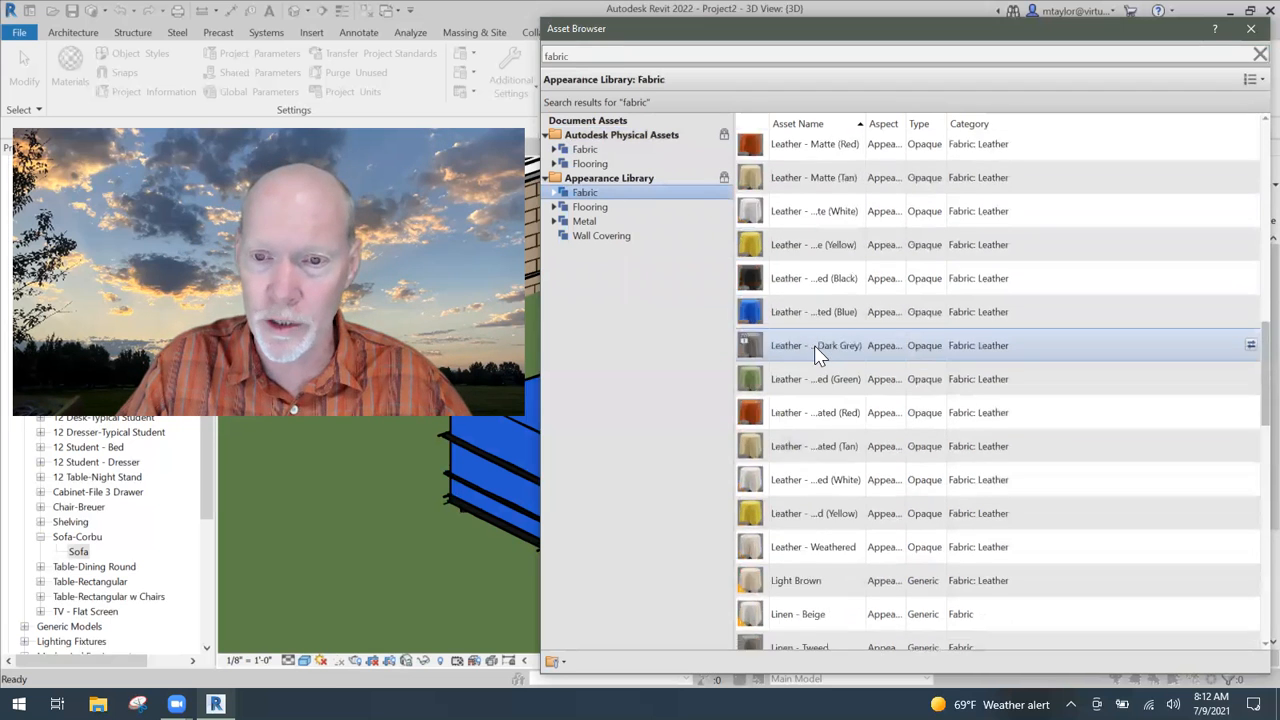
pyautogui.scroll(4, 811, 314)
pyautogui.scroll(2, 812, 300)
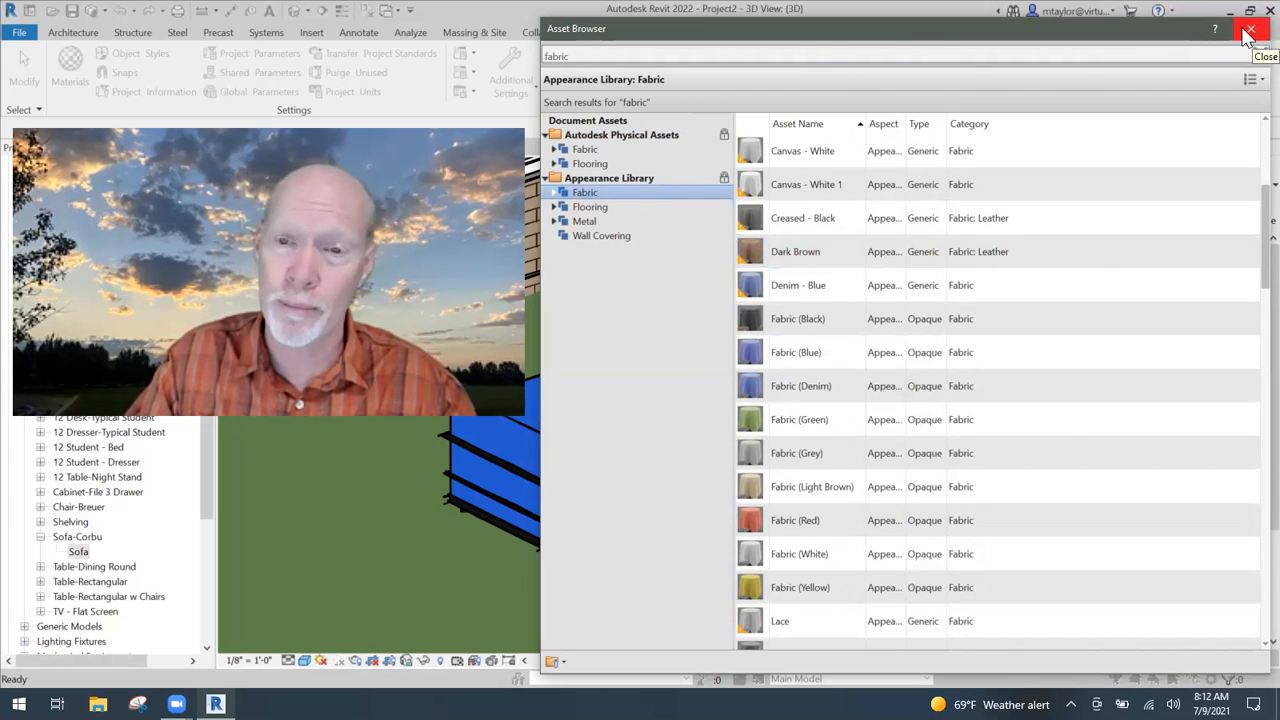
pyautogui.click(1248, 33)
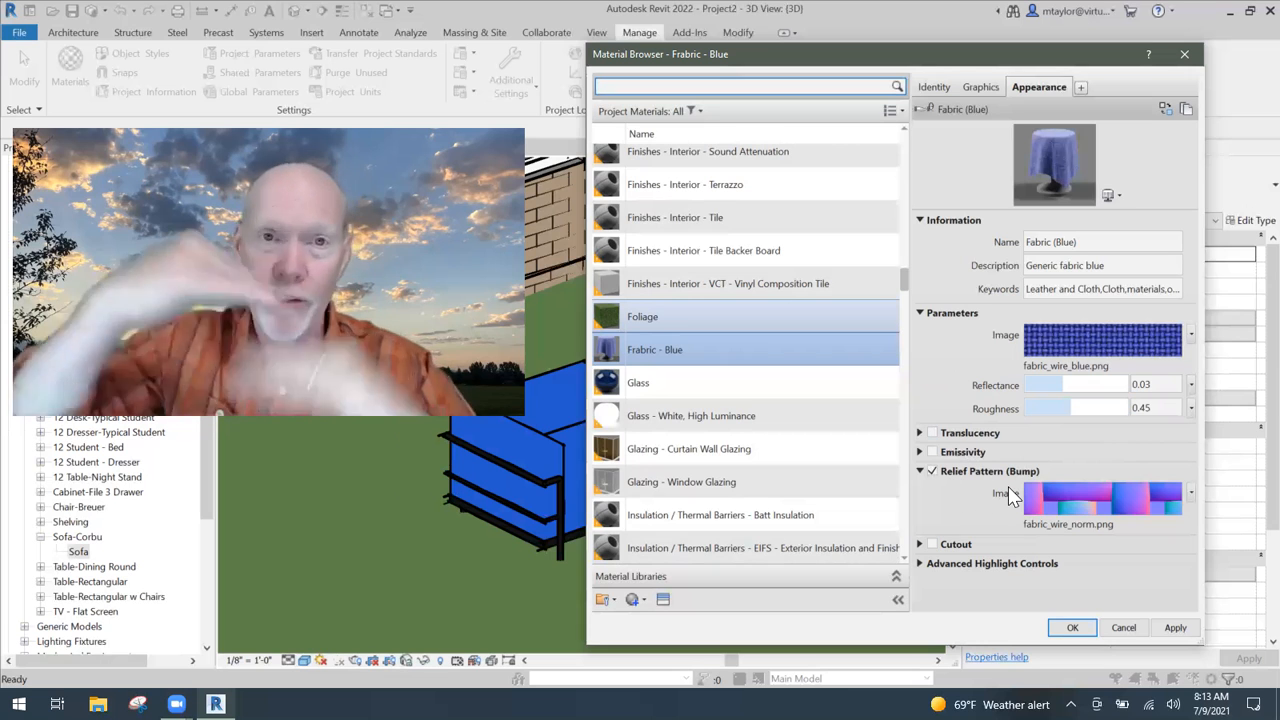
pyautogui.click(932, 471)
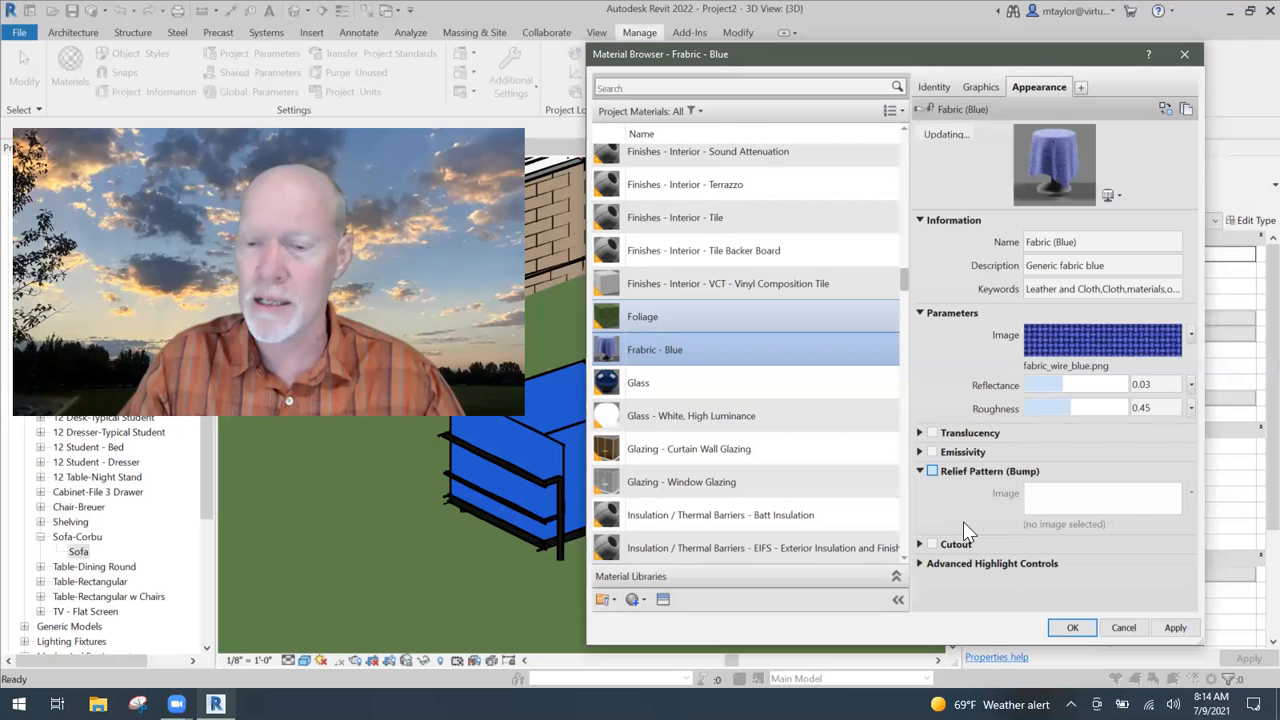
# Step: Try orange, RGB 211 88 29, and magenta, RGB 255 0 255, as the shading color of Frabric - Blue
pyautogui.click(981, 88)
pyautogui.click(1108, 153)
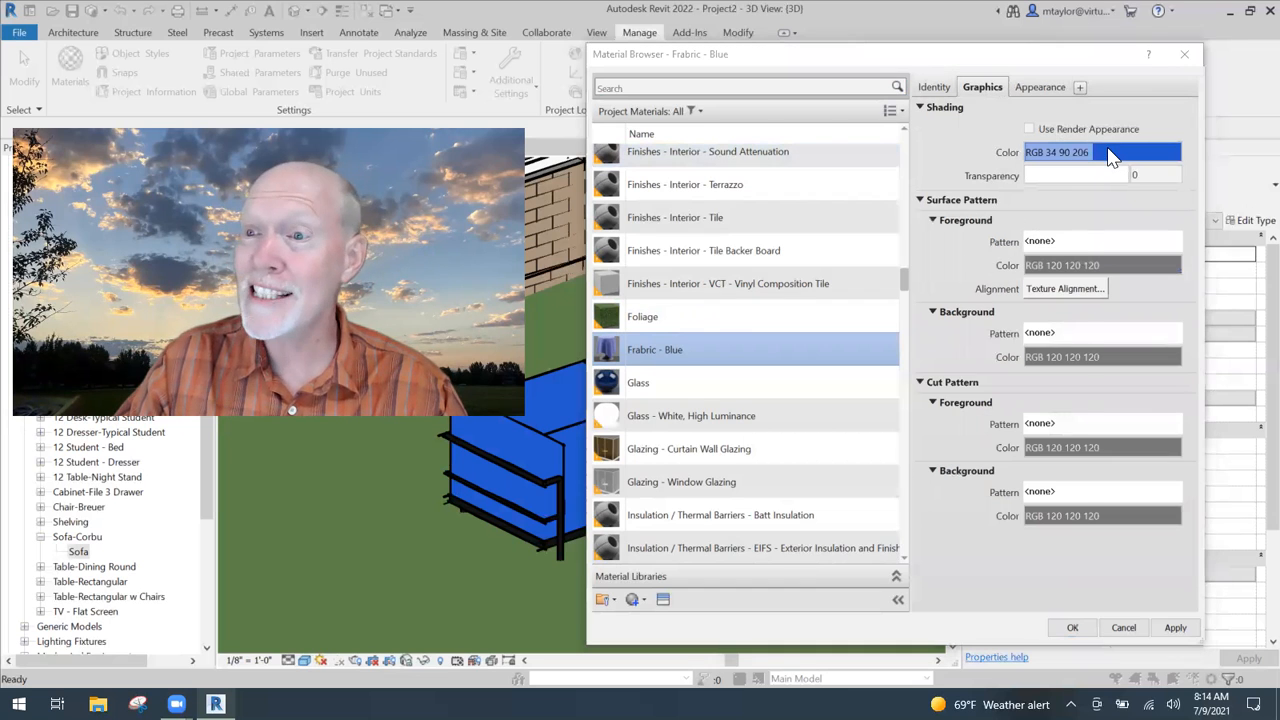
pyautogui.click(924, 265)
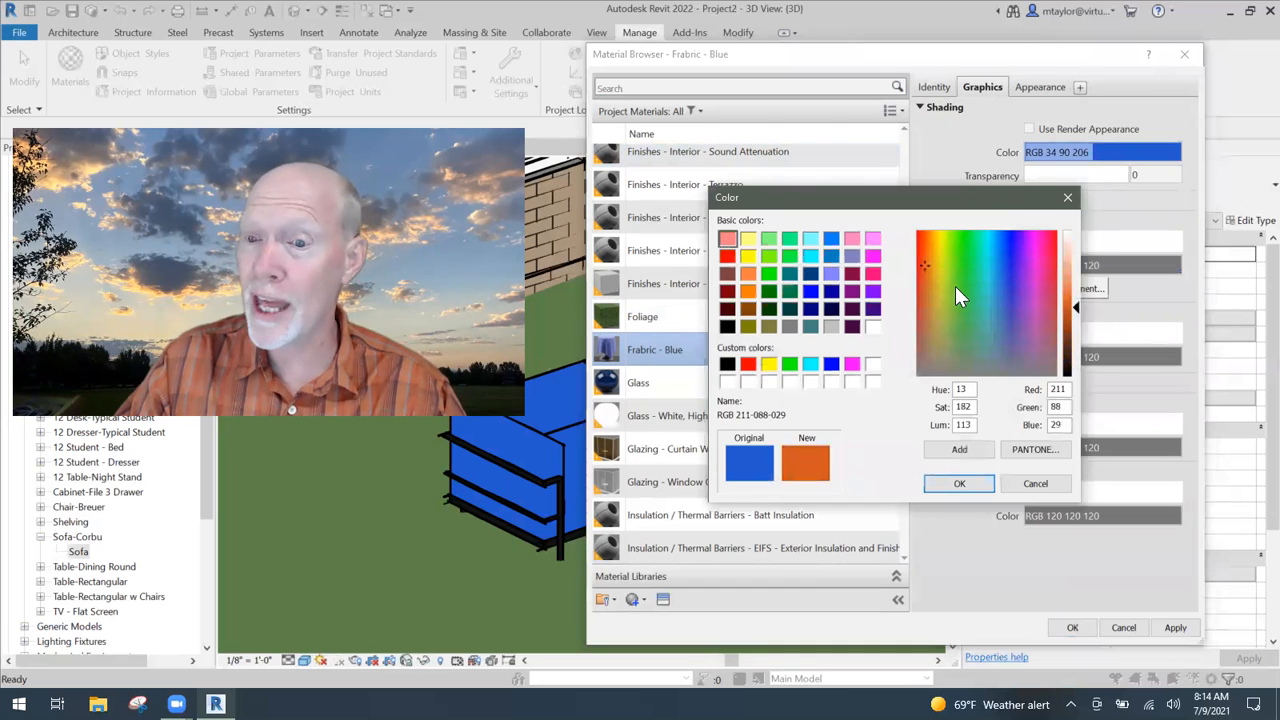
pyautogui.click(964, 482)
pyautogui.click(1118, 153)
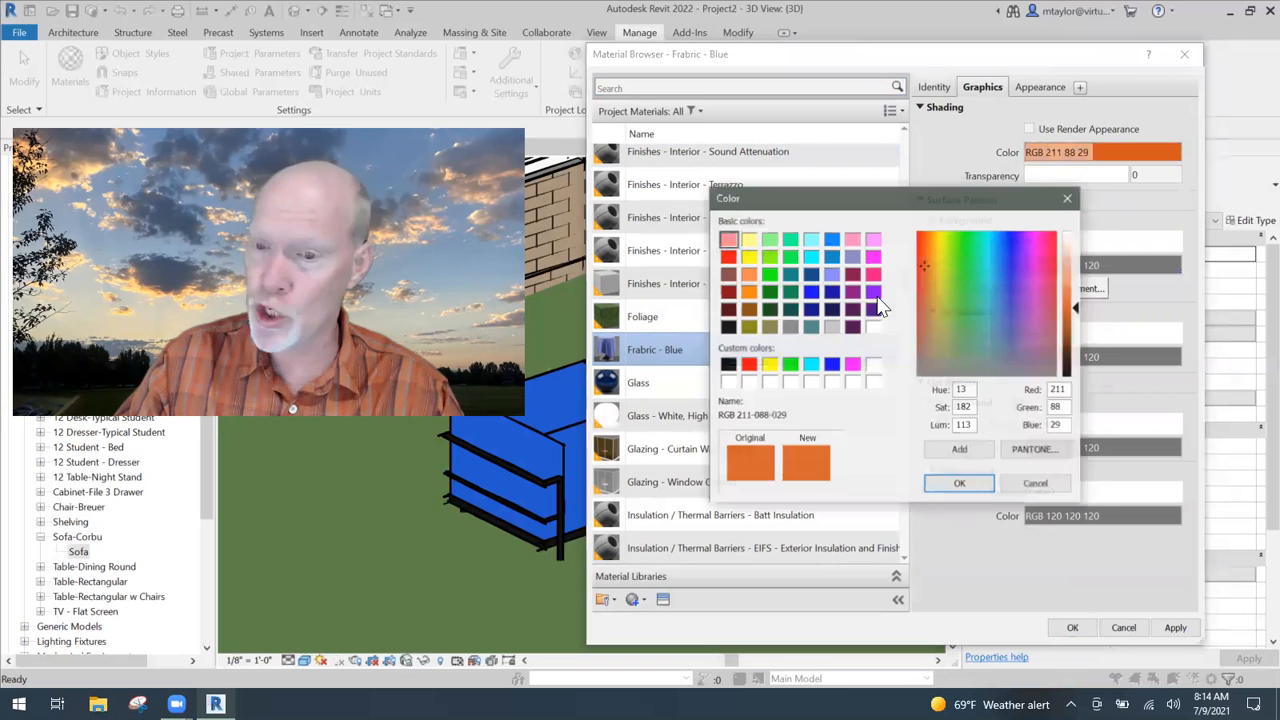
pyautogui.click(872, 256)
pyautogui.click(959, 484)
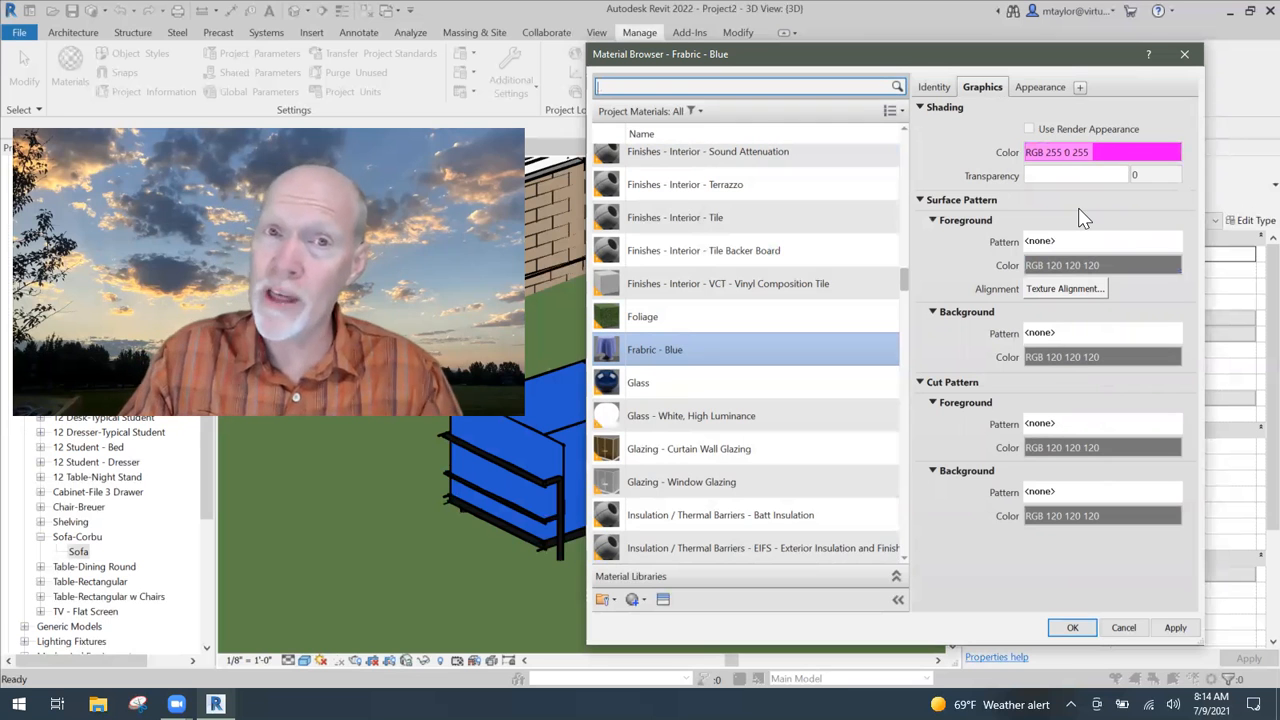
# Step: Make the shading of Frabric - Blue use its render appearance and accept the material changes
pyautogui.click(1036, 88)
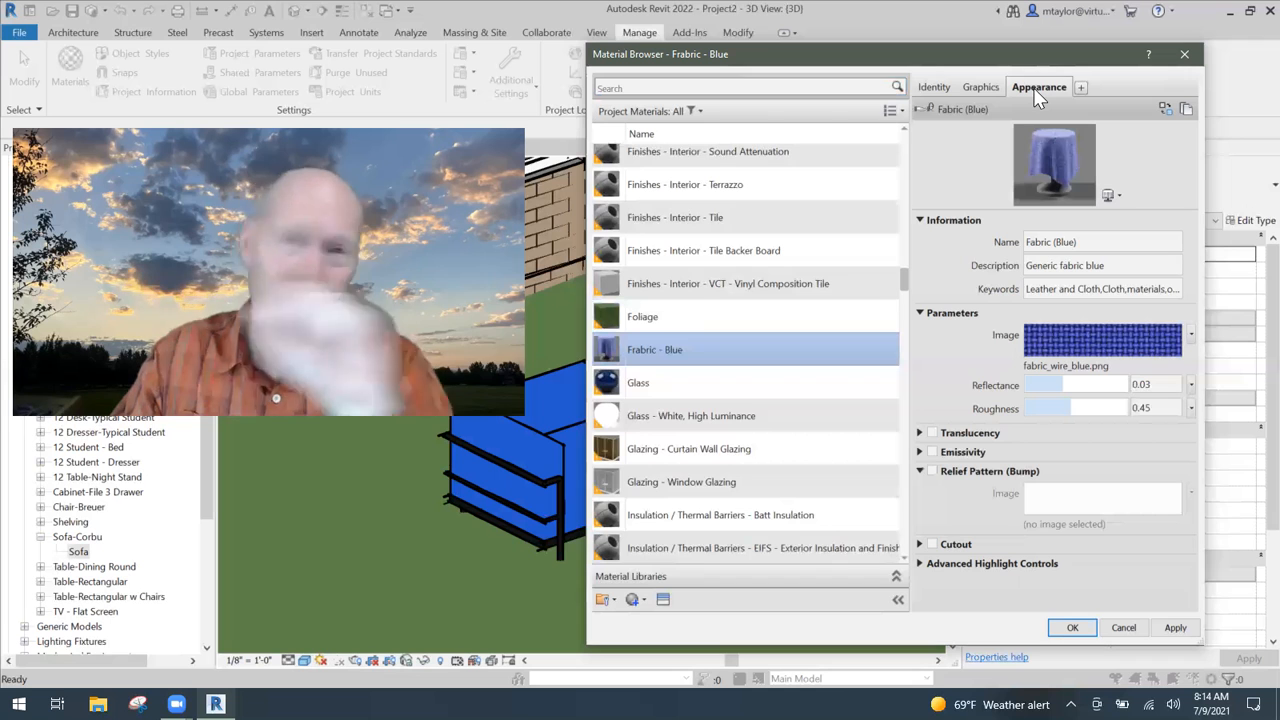
pyautogui.click(982, 86)
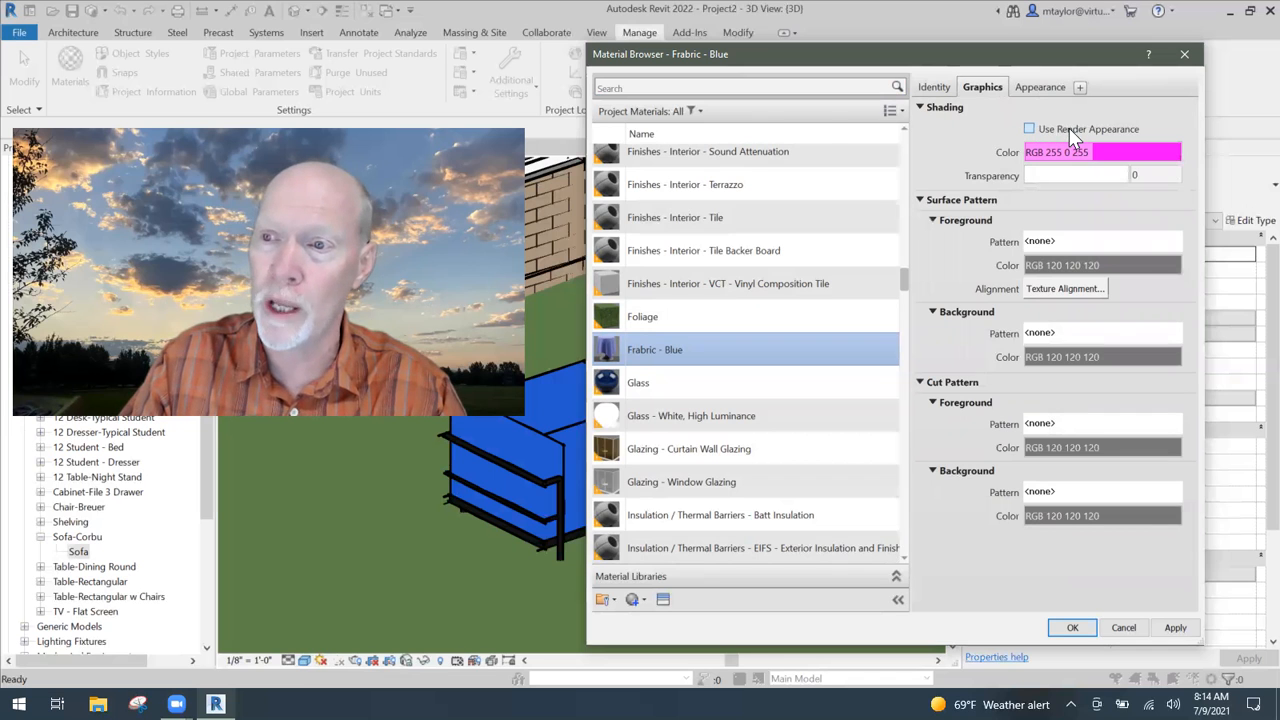
pyautogui.click(1029, 129)
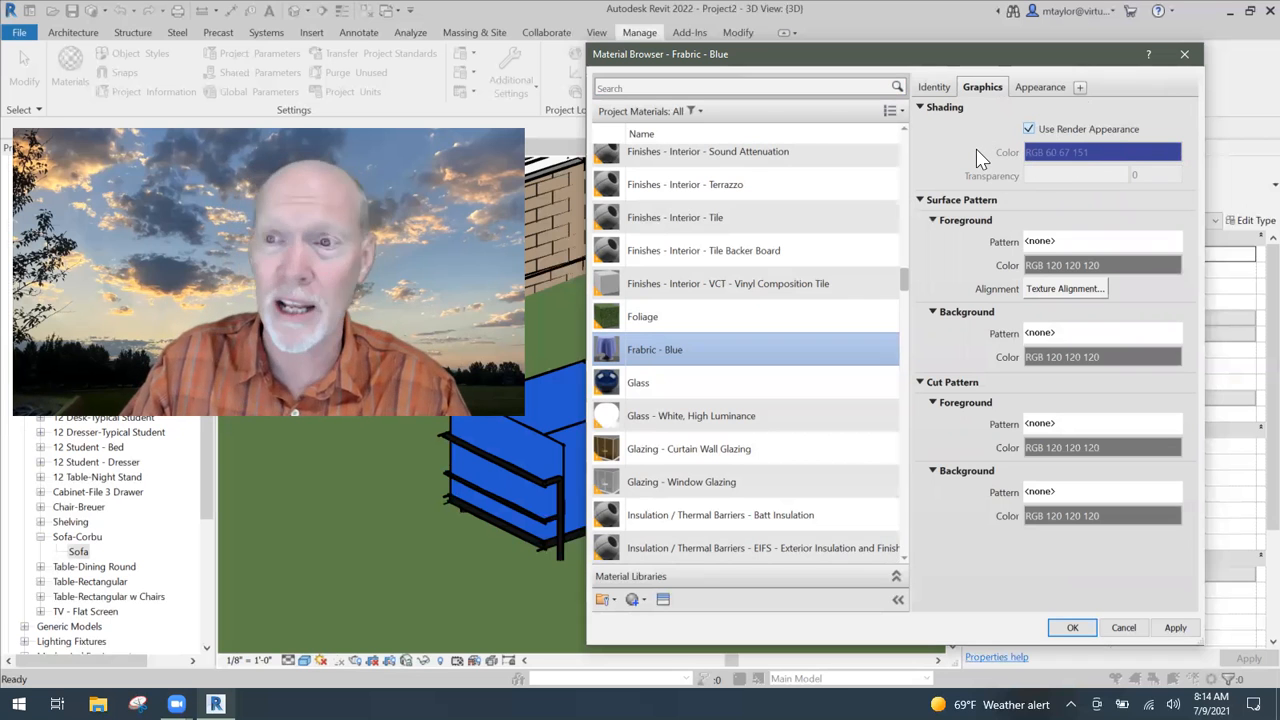
pyautogui.click(1035, 86)
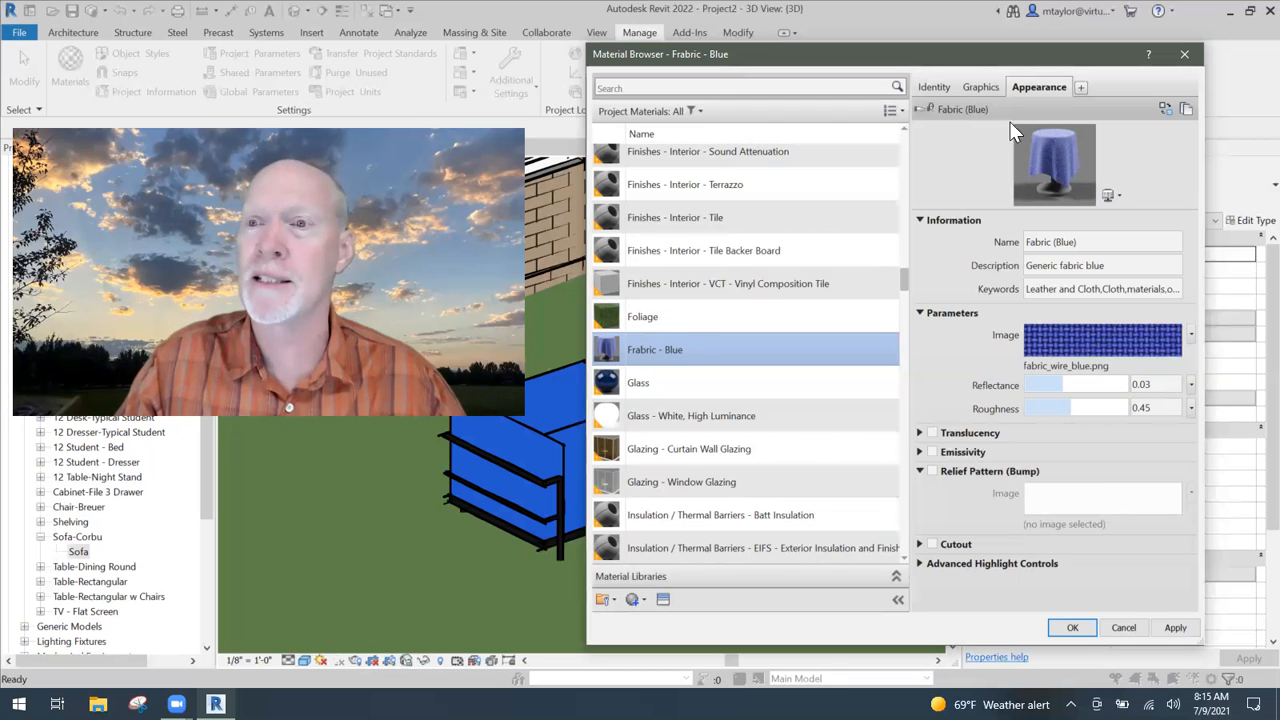
pyautogui.click(981, 88)
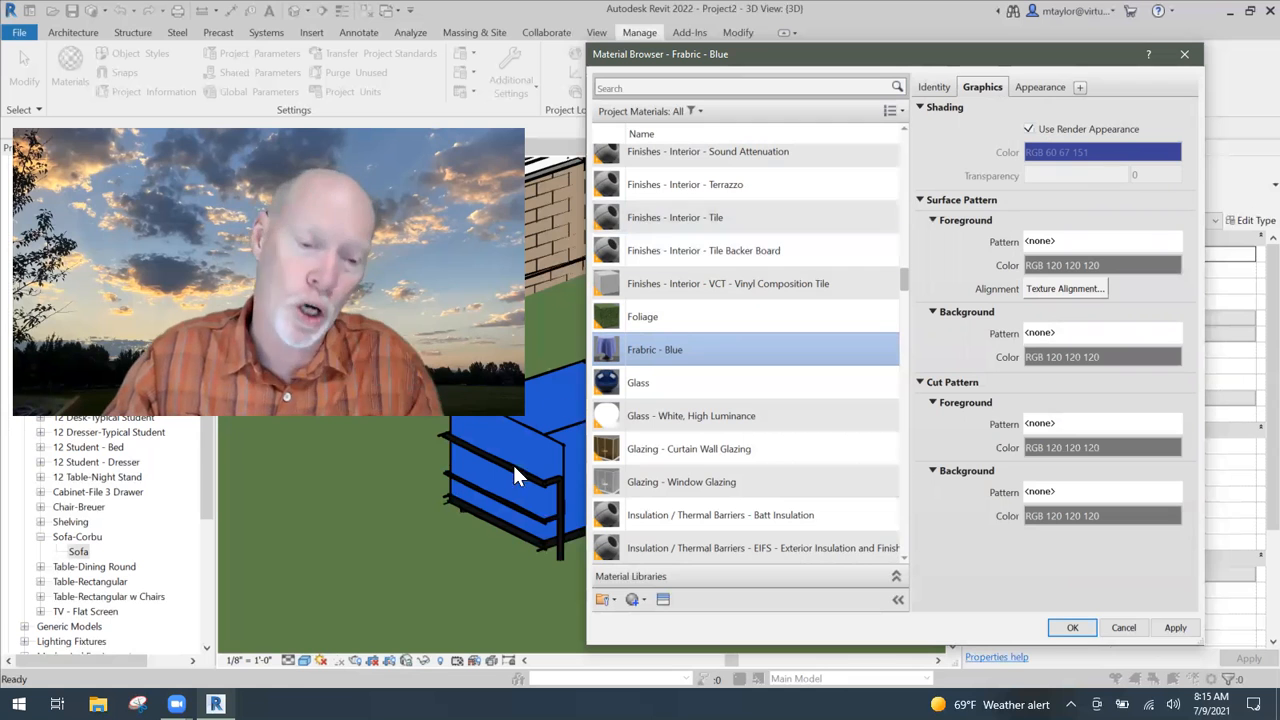
pyautogui.click(1074, 629)
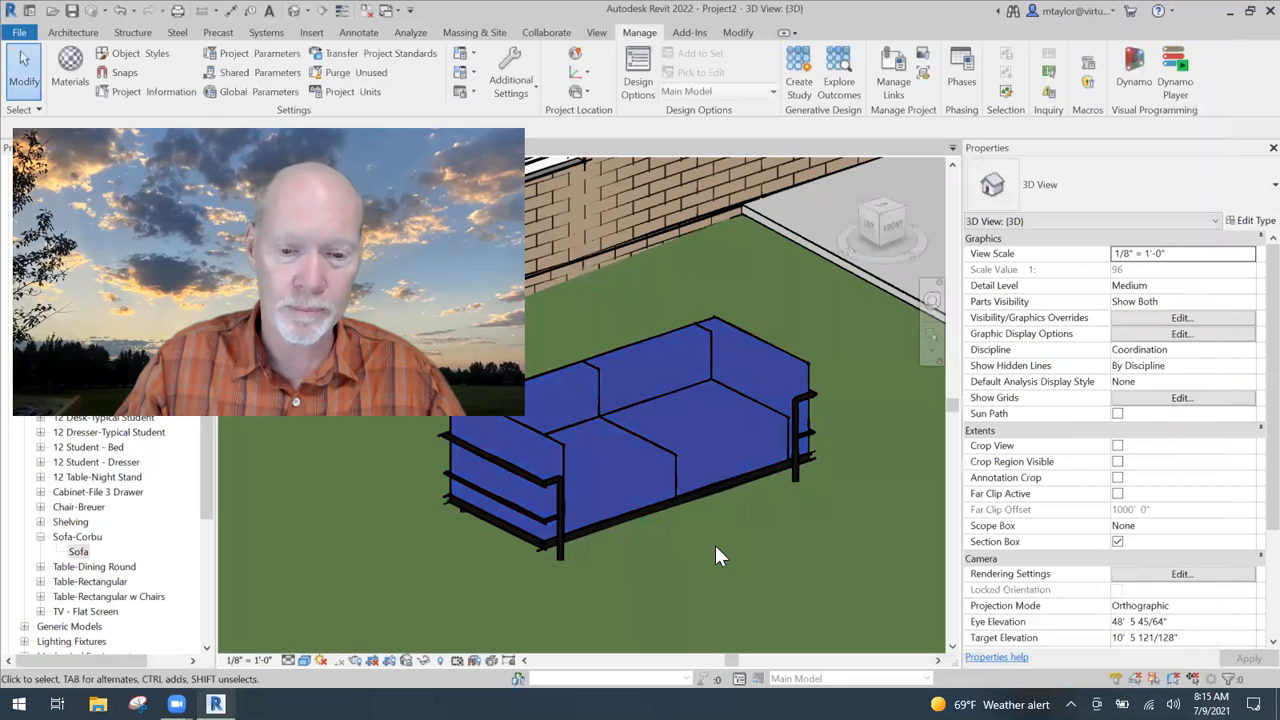
# Step: Remove the 3D - Sketchy view template from the 3D view by assigning <None>
pyautogui.keyDown('shift'); pyautogui.moveTo(720, 550); pyautogui.dragTo(748, 537, button='middle'); pyautogui.keyUp('shift')
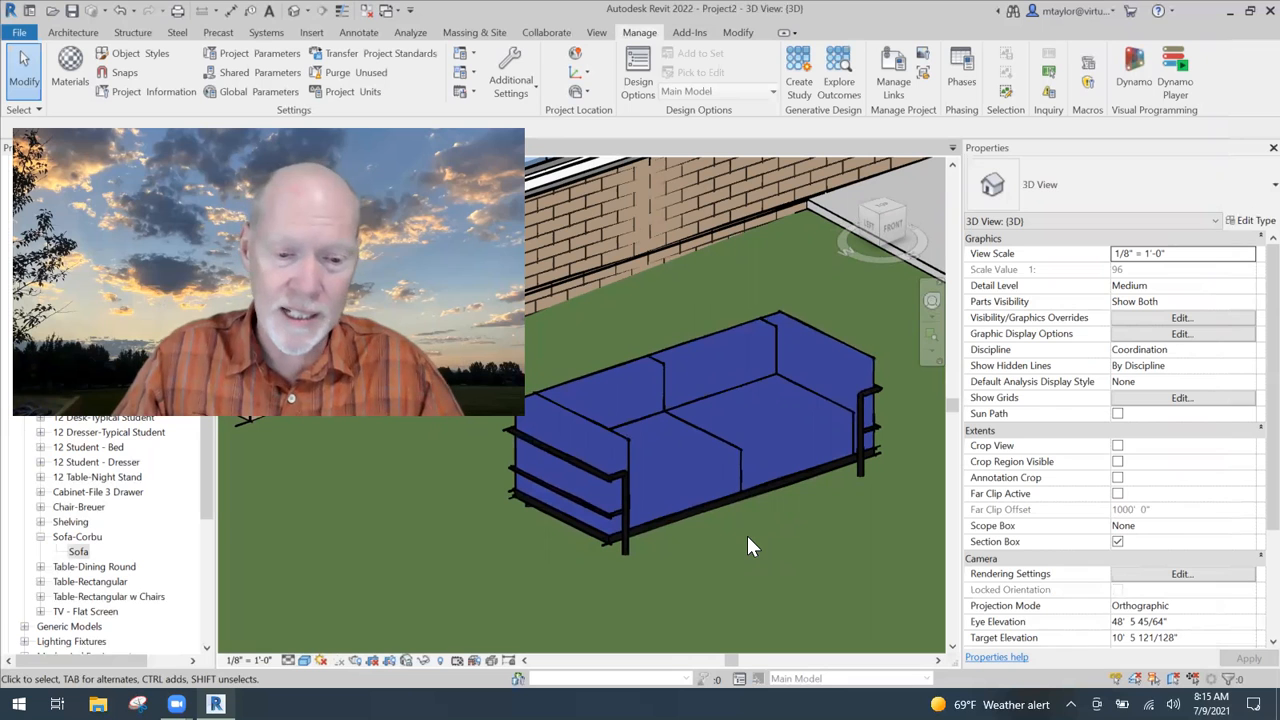
pyautogui.click(302, 661)
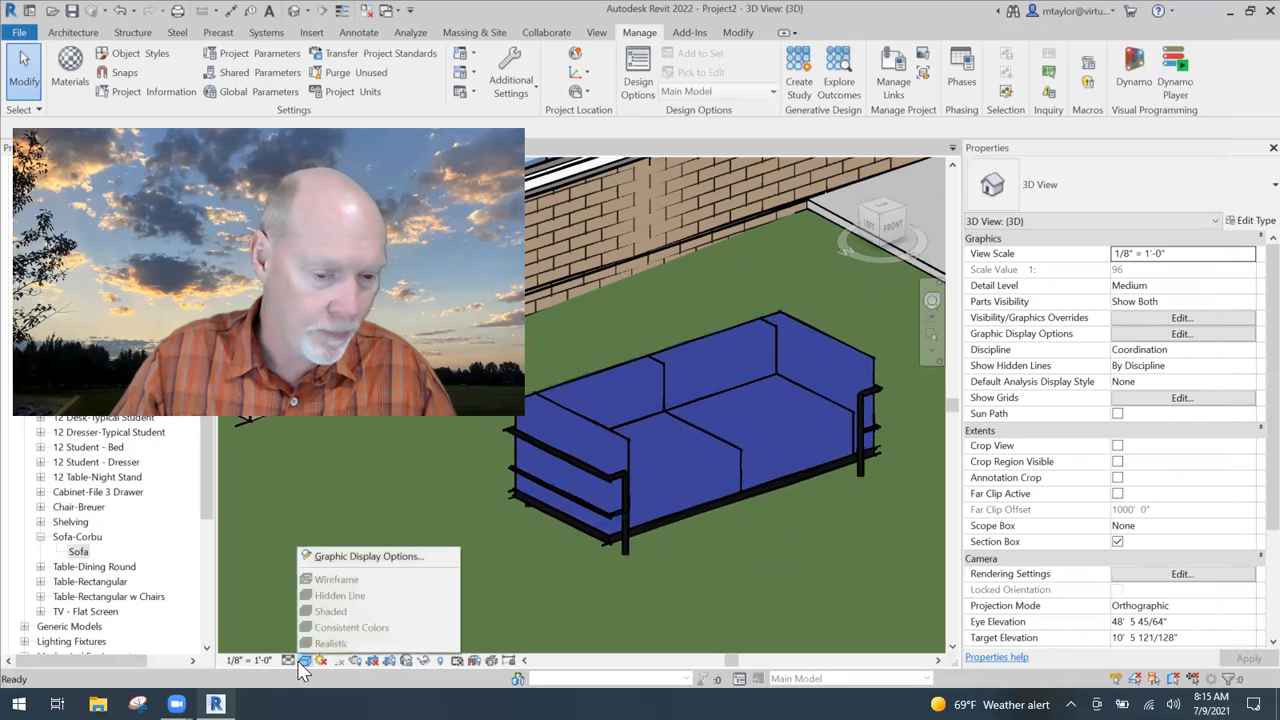
pyautogui.scroll(-4, 1240, 575)
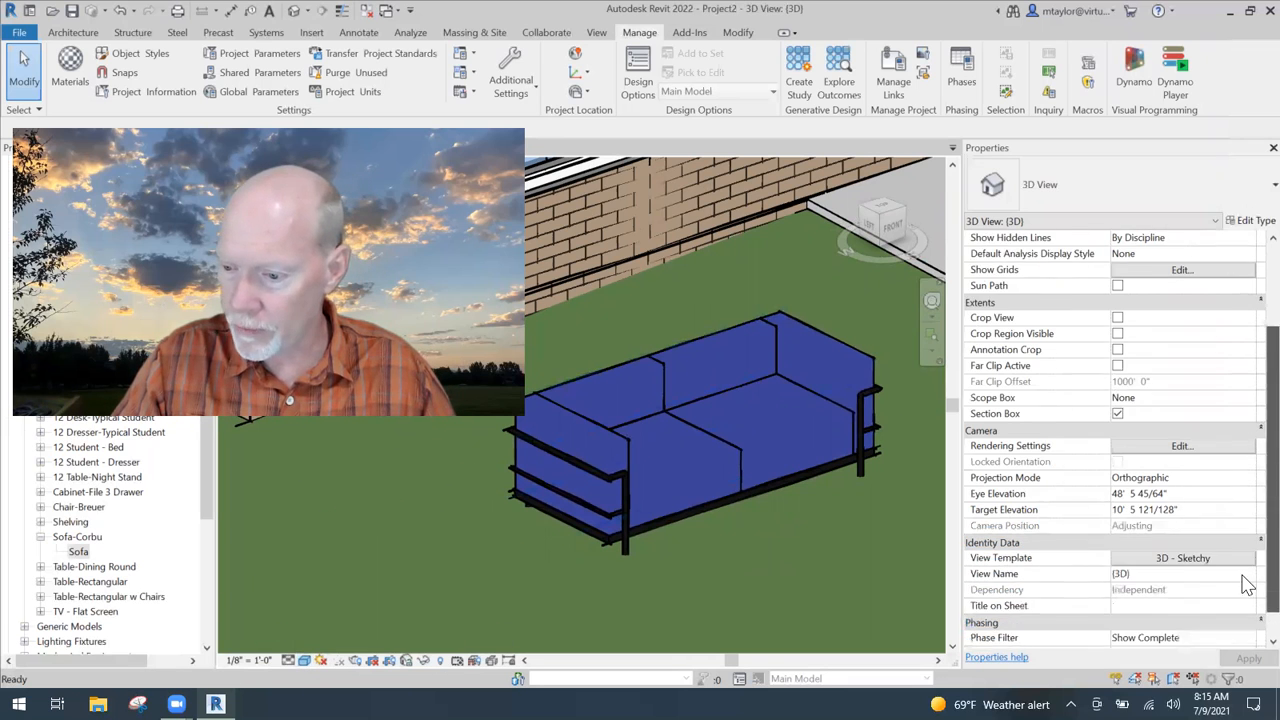
pyautogui.click(1183, 558)
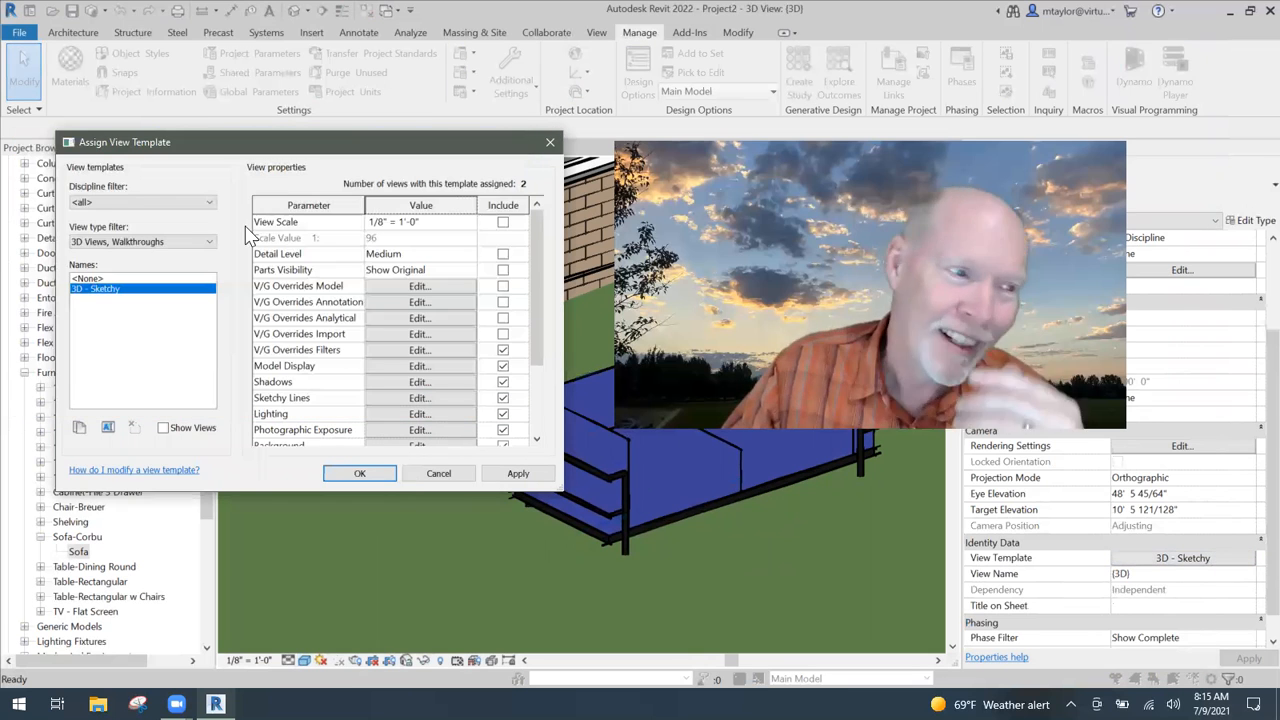
pyautogui.click(100, 279)
pyautogui.click(356, 477)
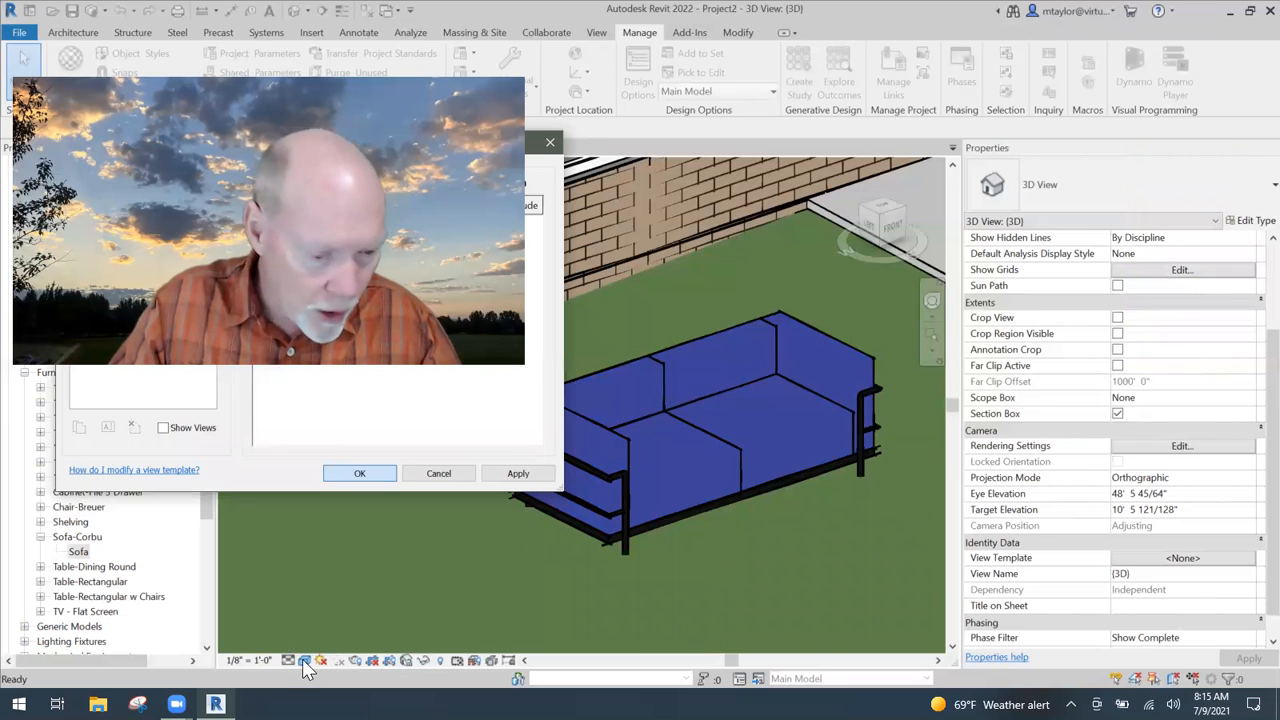
# Step: Compare the 3D view in the Shaded and Consistent Colors visual styles, and set its visual style to Realistic
pyautogui.click(303, 660)
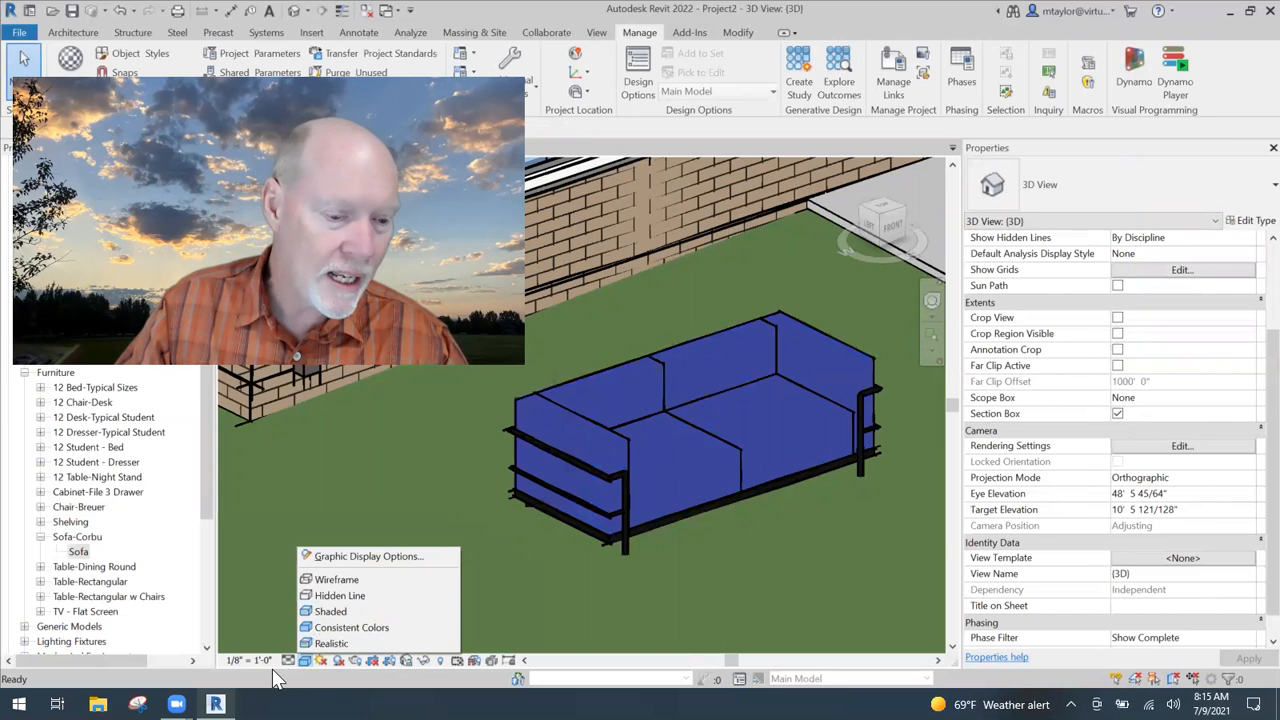
pyautogui.click(330, 612)
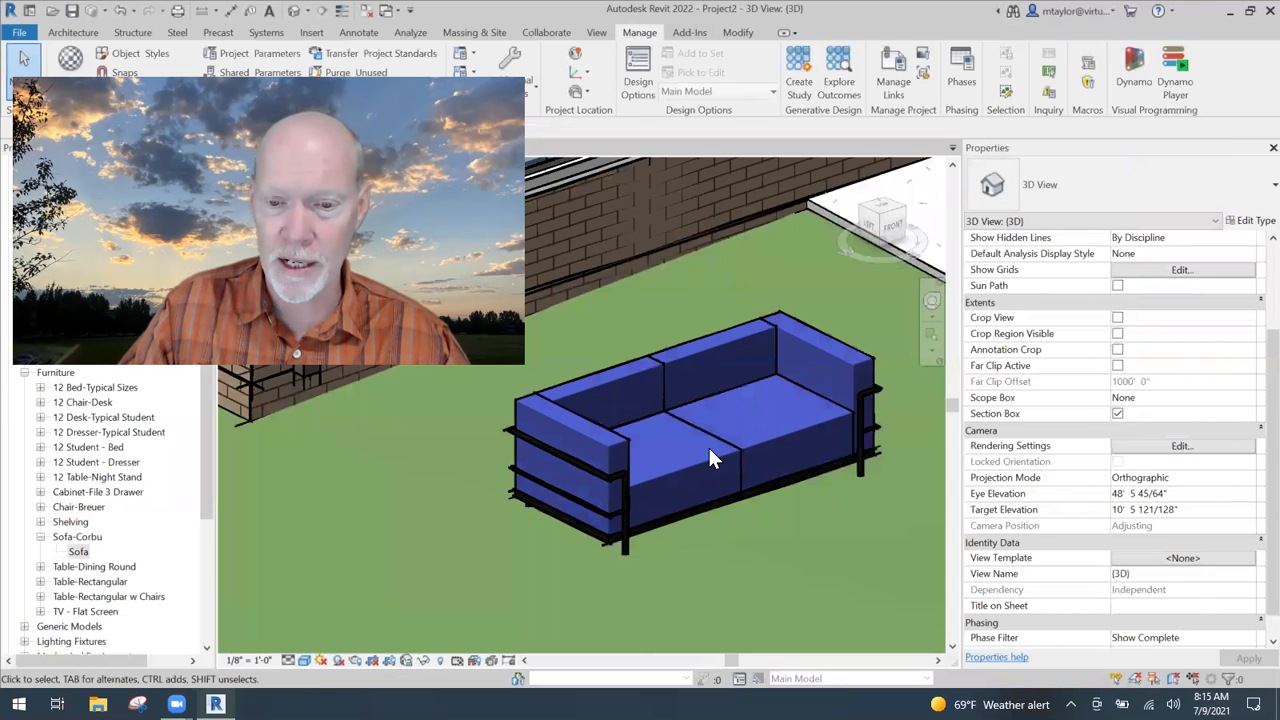
pyautogui.click(304, 660)
pyautogui.click(331, 630)
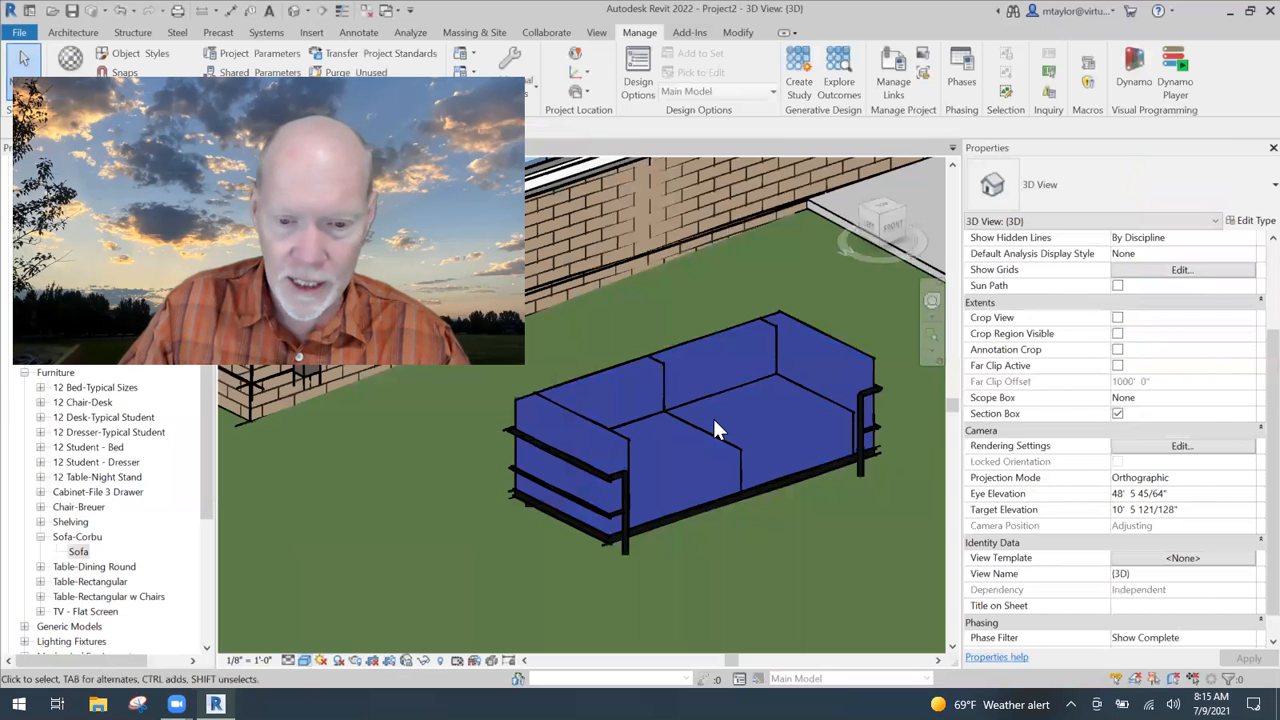
pyautogui.click(304, 660)
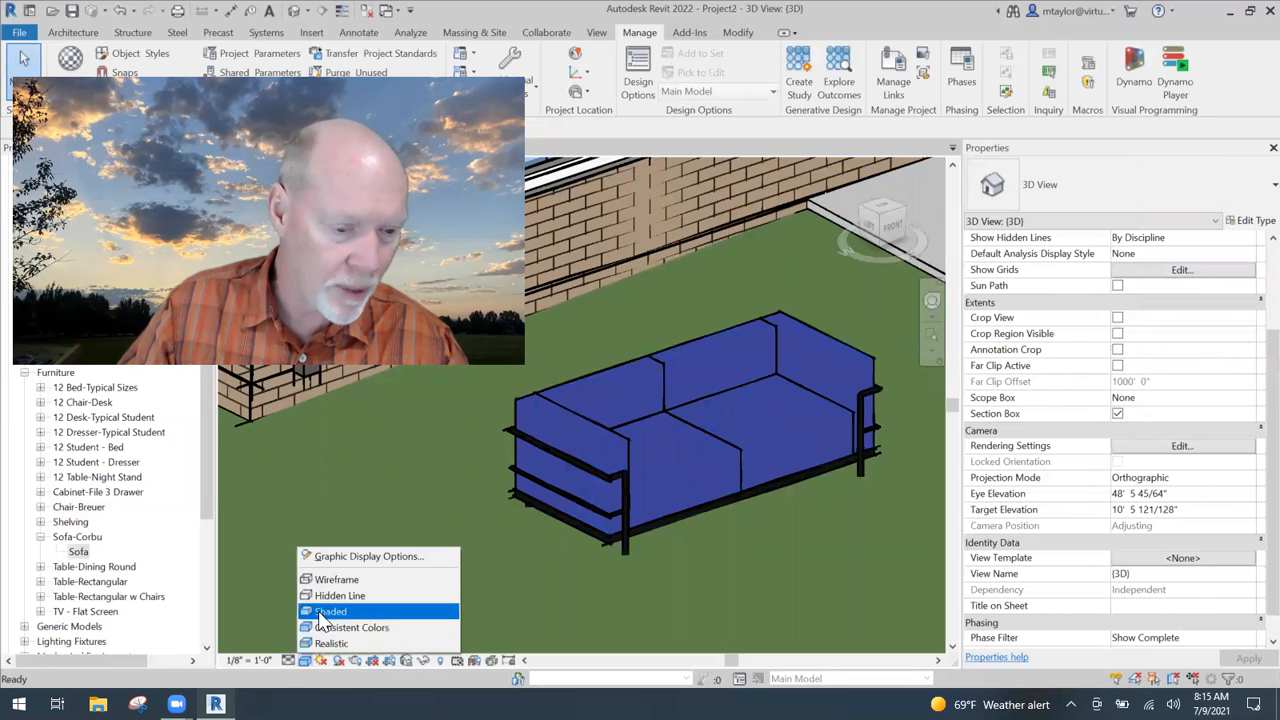
pyautogui.click(335, 612)
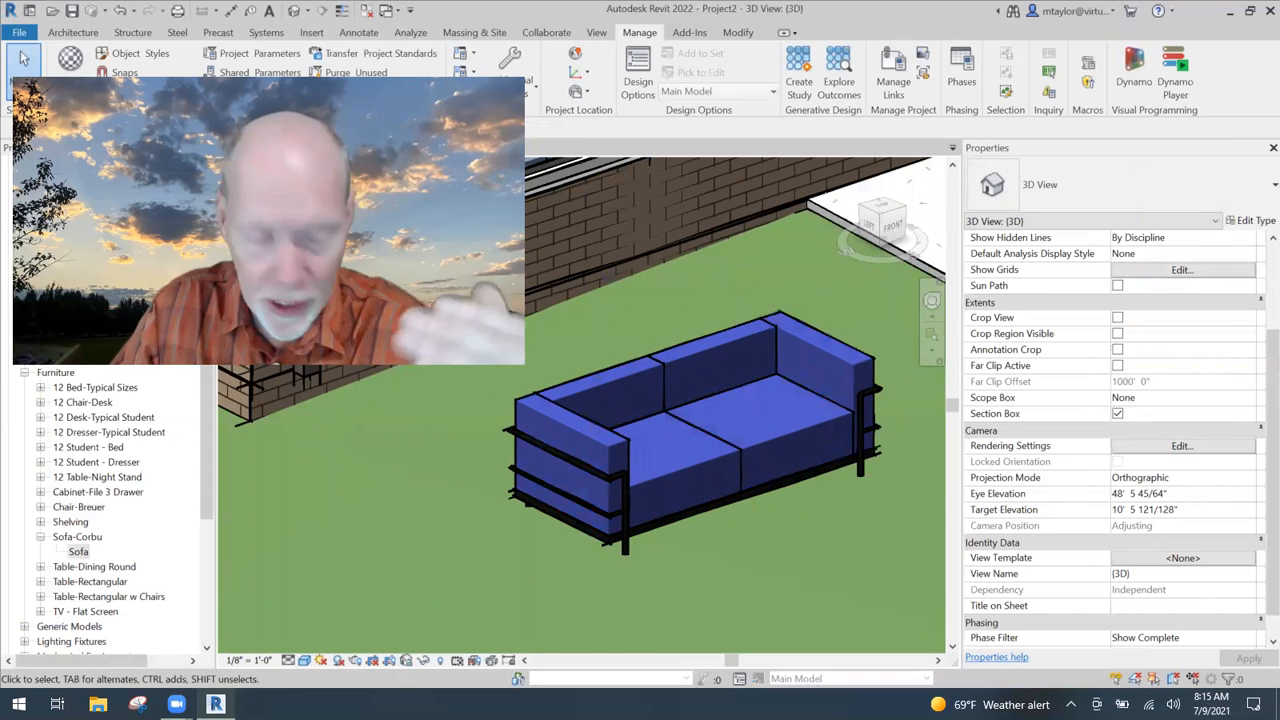
pyautogui.click(304, 661)
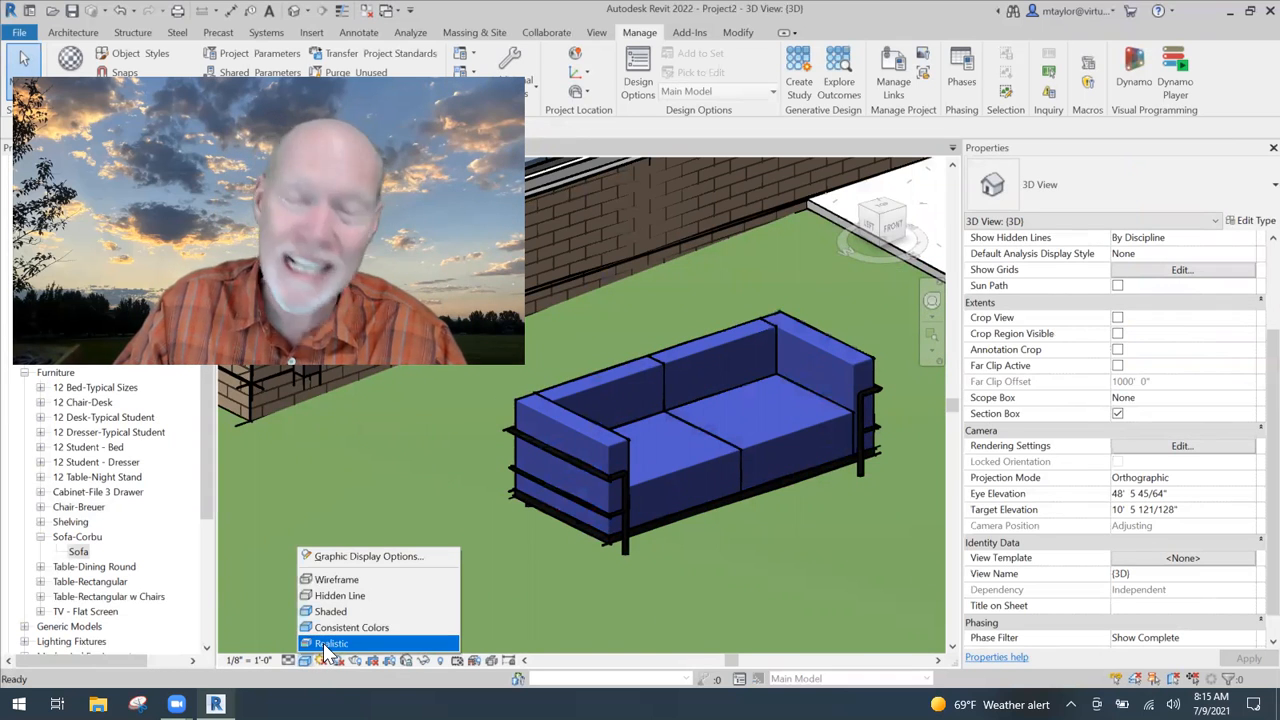
pyautogui.click(323, 643)
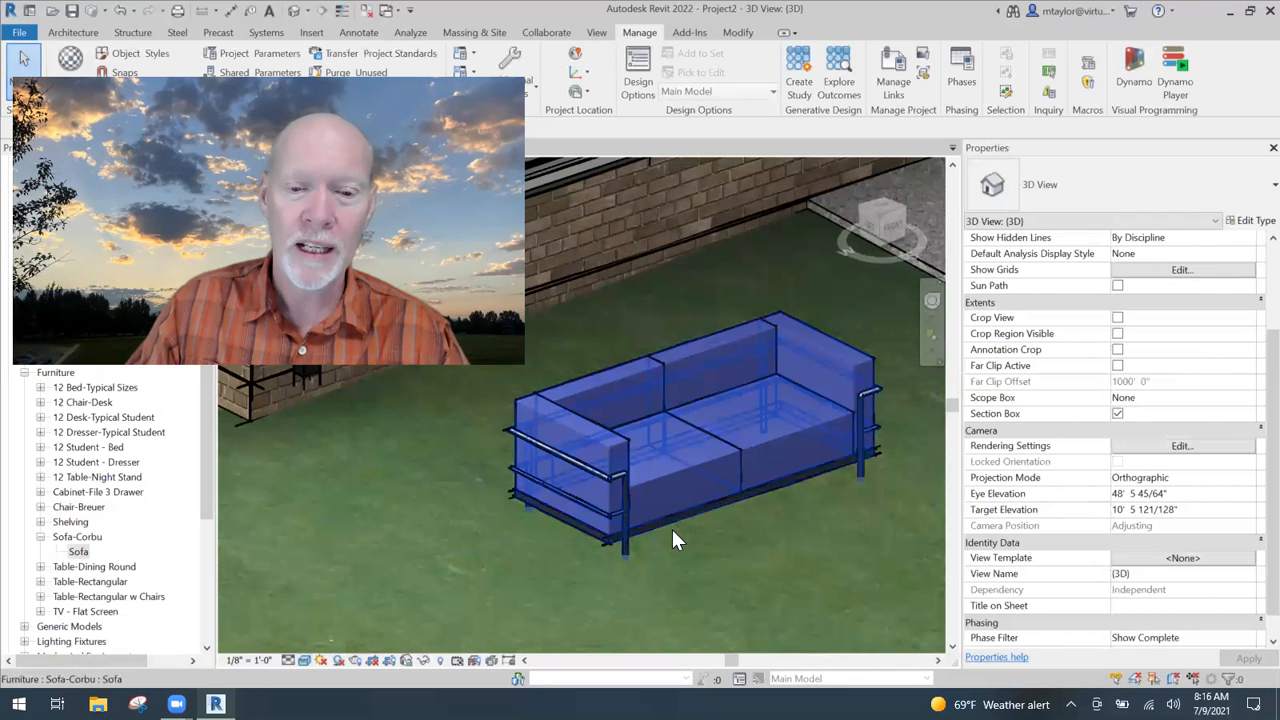
# Step: Examine the blue fabric texture up close at the corner of the sofa's arm cushion in the 3D view
pyautogui.scroll(-5, 717, 382)
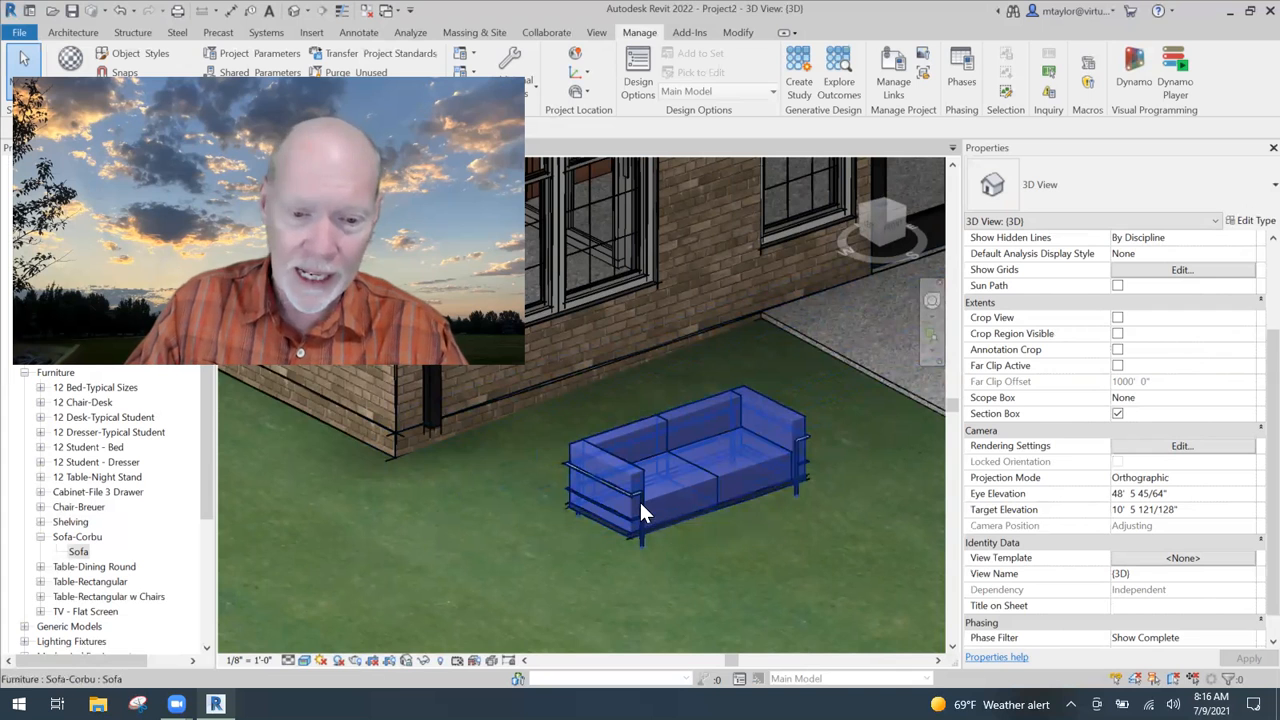
pyautogui.scroll(4, 639, 499)
pyautogui.scroll(3, 626, 452)
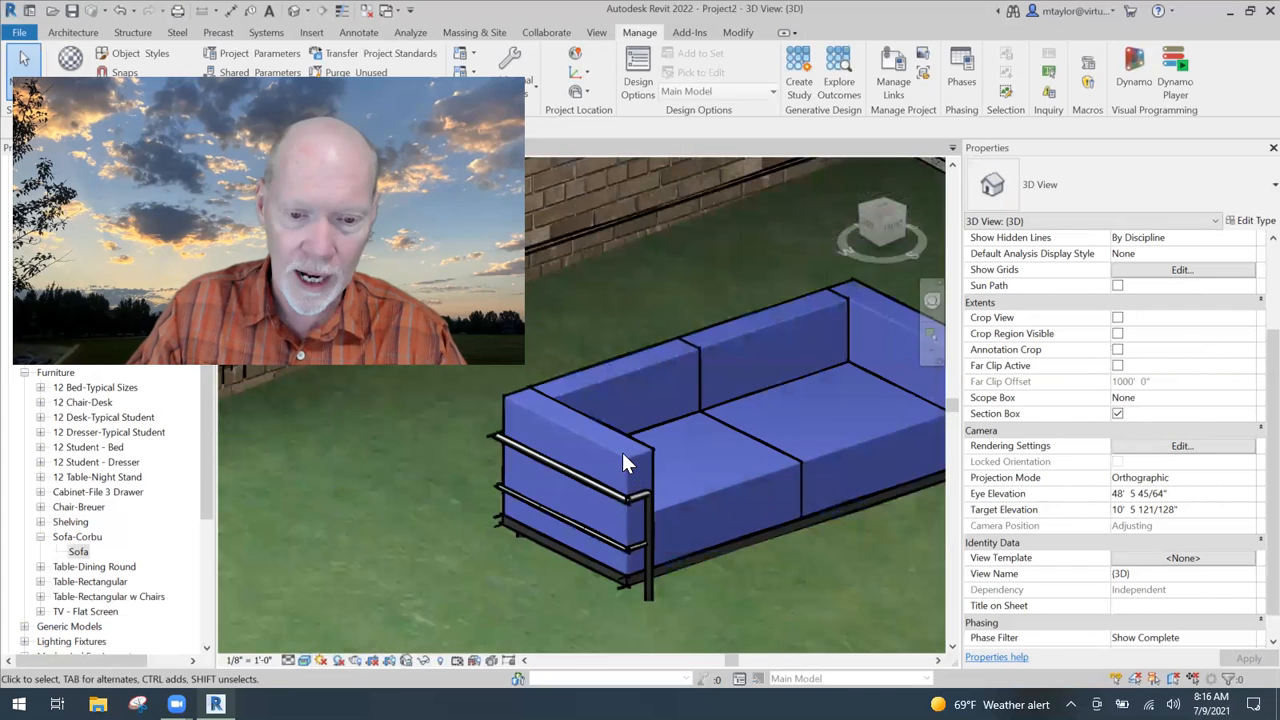
pyautogui.scroll(4, 630, 462)
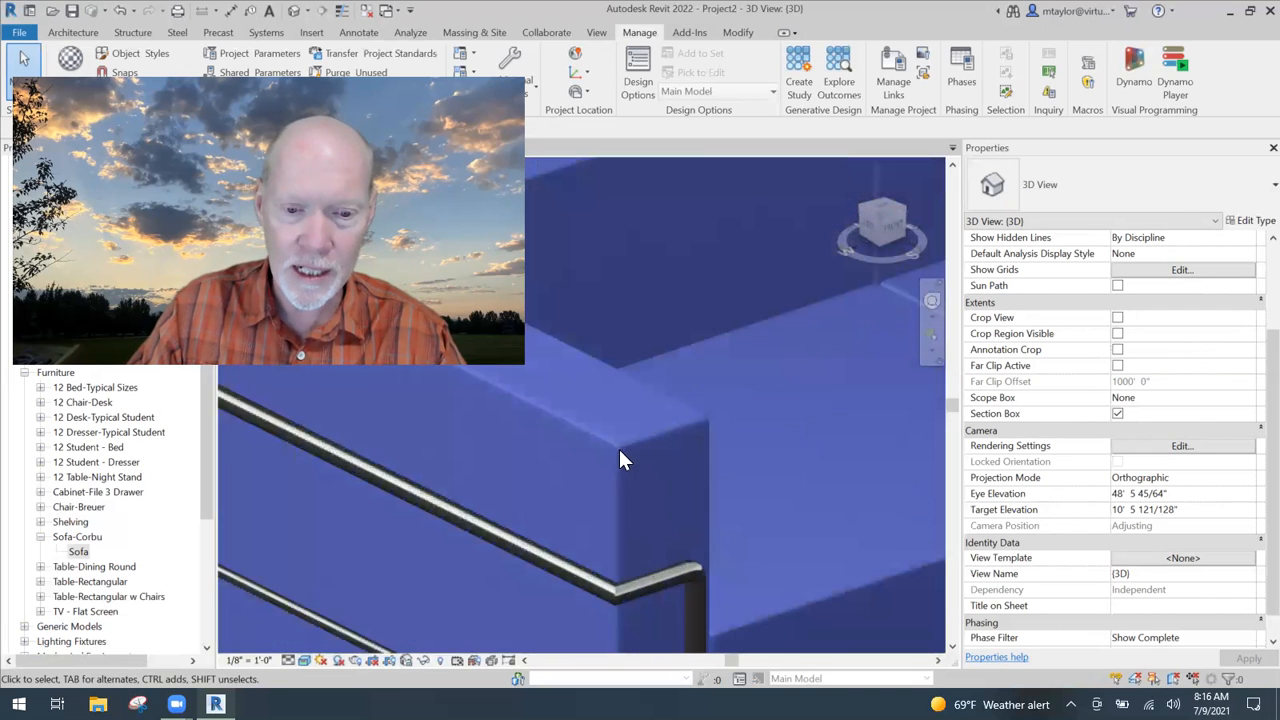
pyautogui.scroll(4, 612, 450)
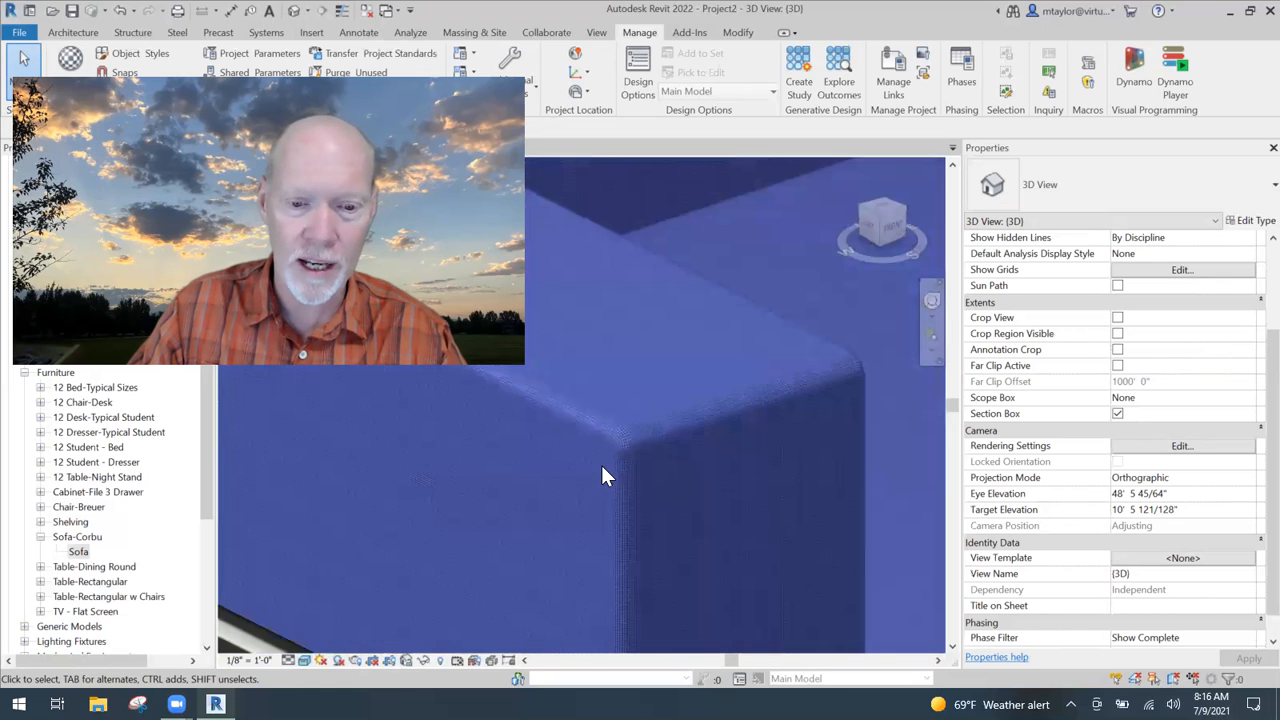
pyautogui.scroll(1, 600, 460)
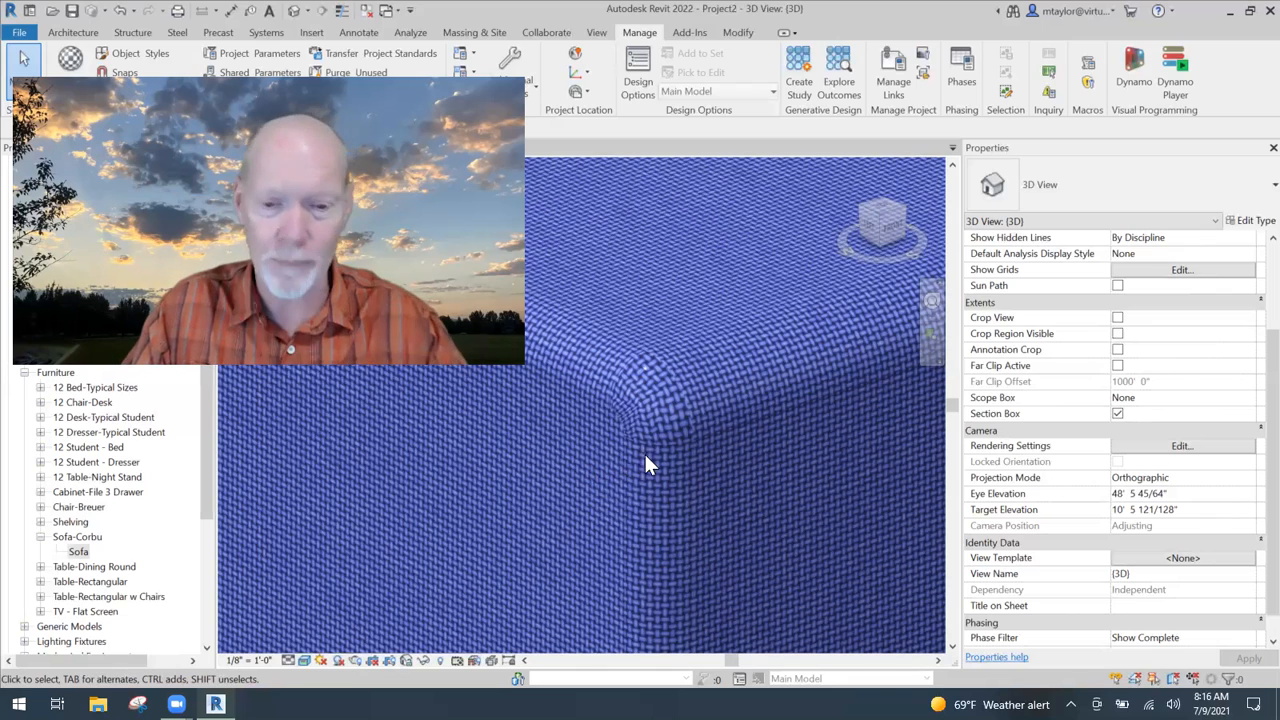
pyautogui.scroll(-5, 678, 407)
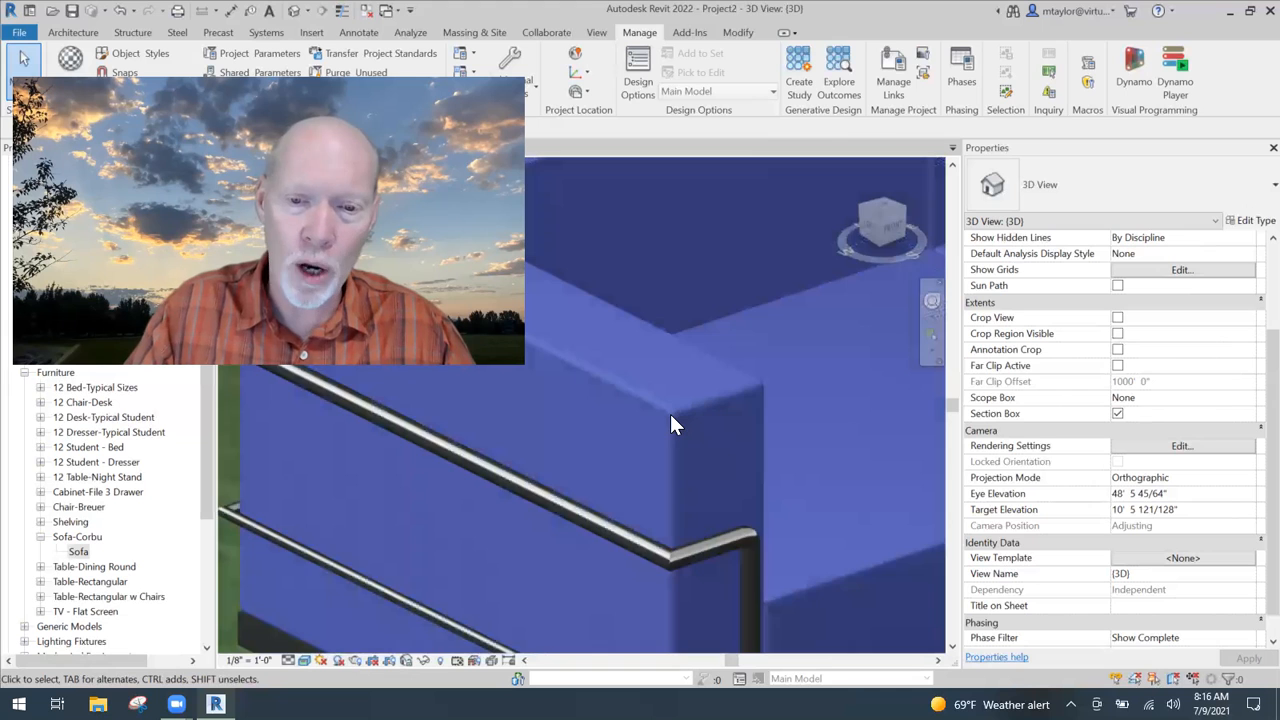
pyautogui.scroll(-5, 670, 414)
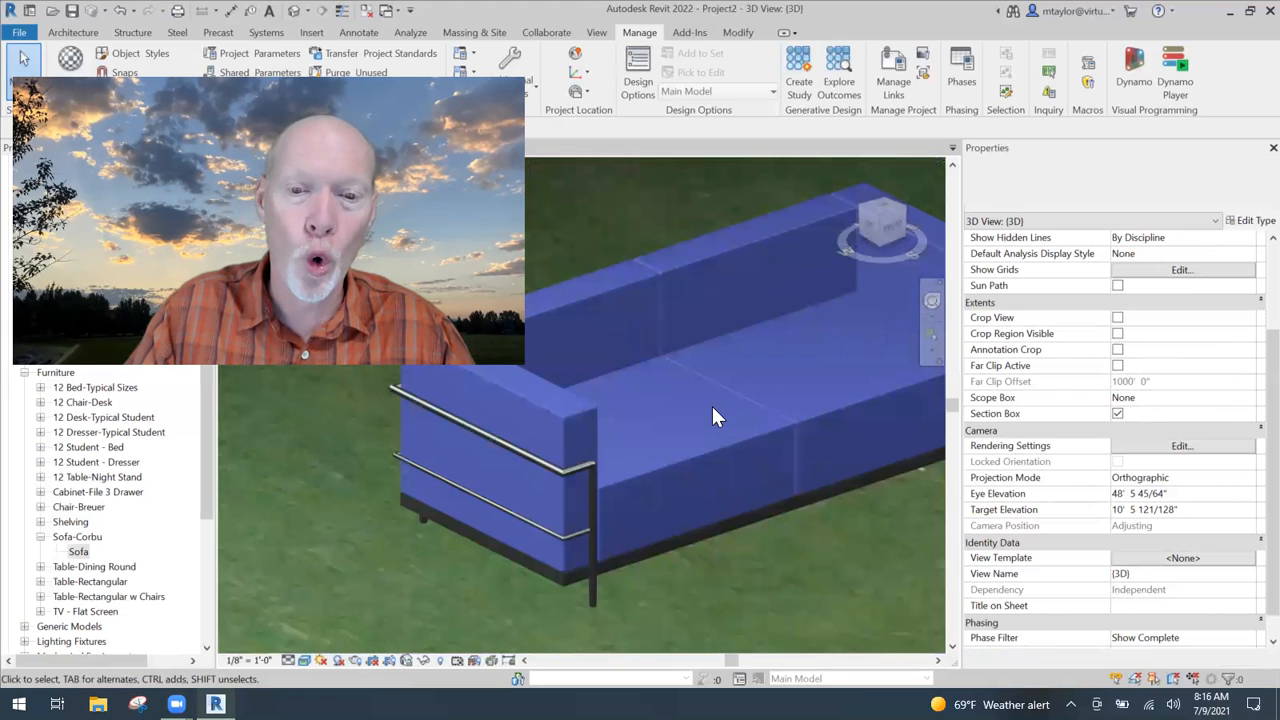
pyautogui.scroll(-3, 711, 401)
pyautogui.moveTo(686, 434); pyautogui.dragTo(687, 436, button='middle')
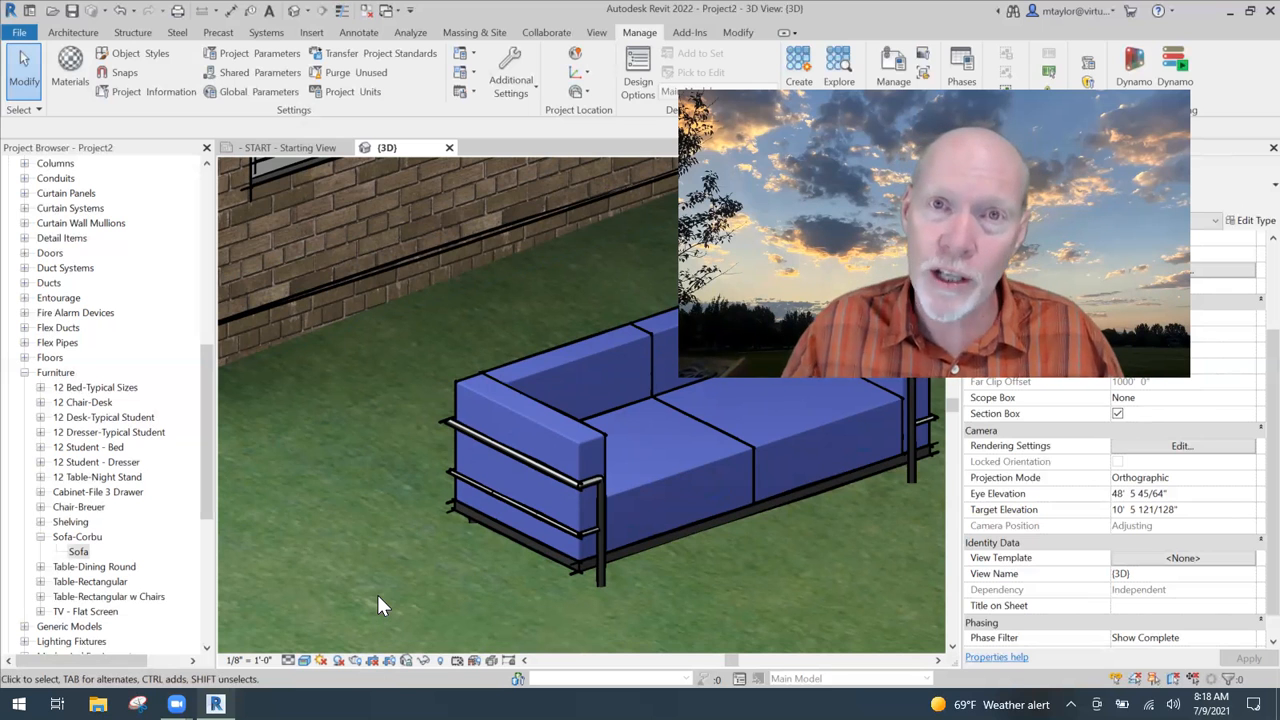
# Step: Duplicate the Frabric - Blue material in the project's materials
pyautogui.click(74, 68)
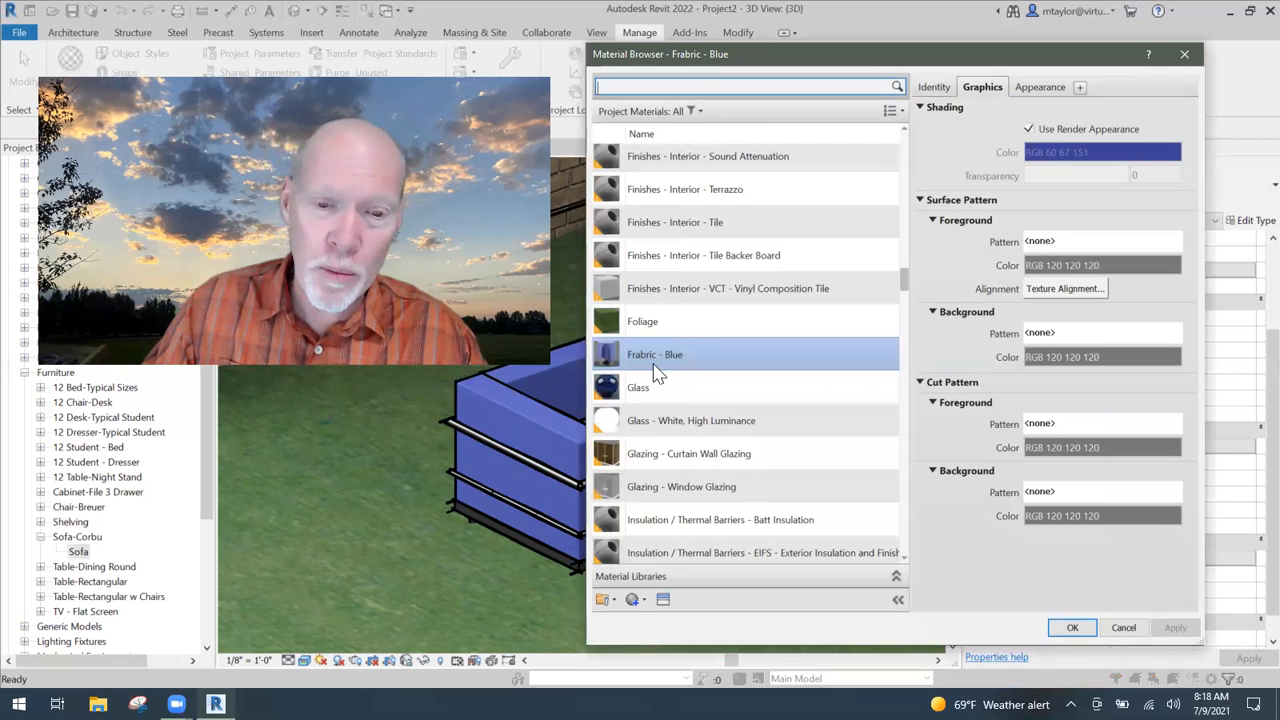
pyautogui.click(725, 360)
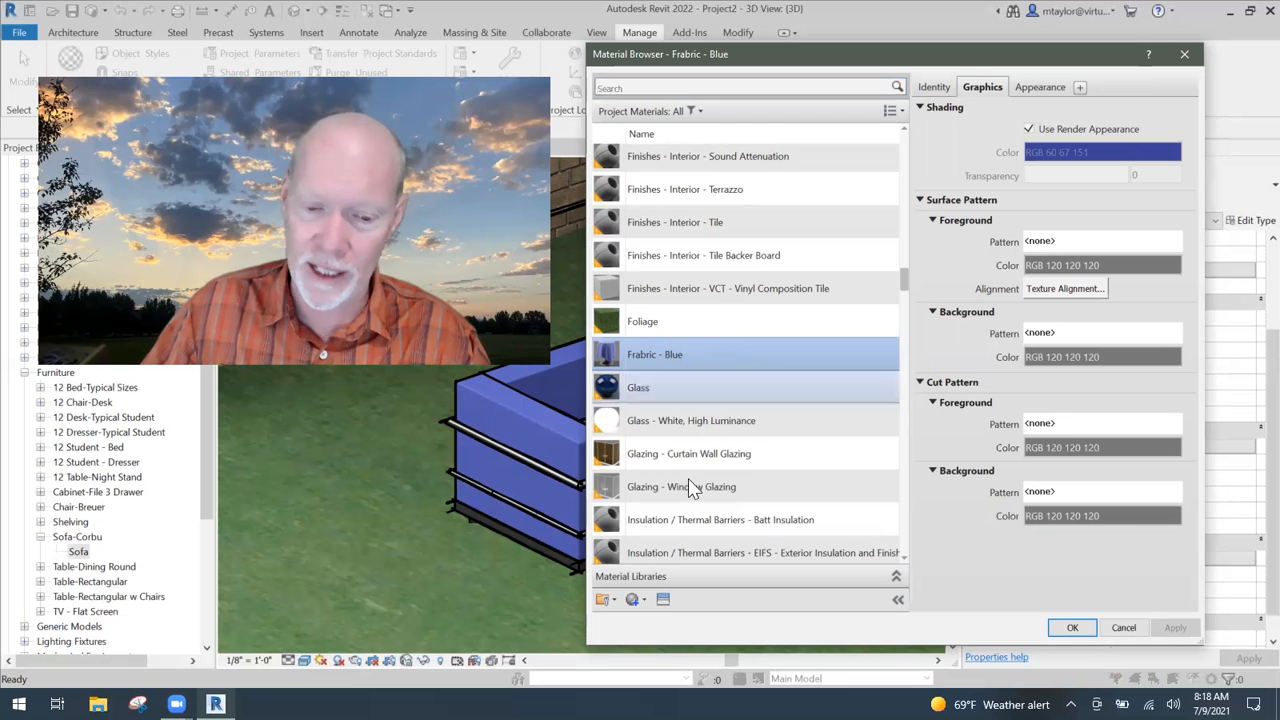
pyautogui.click(643, 600)
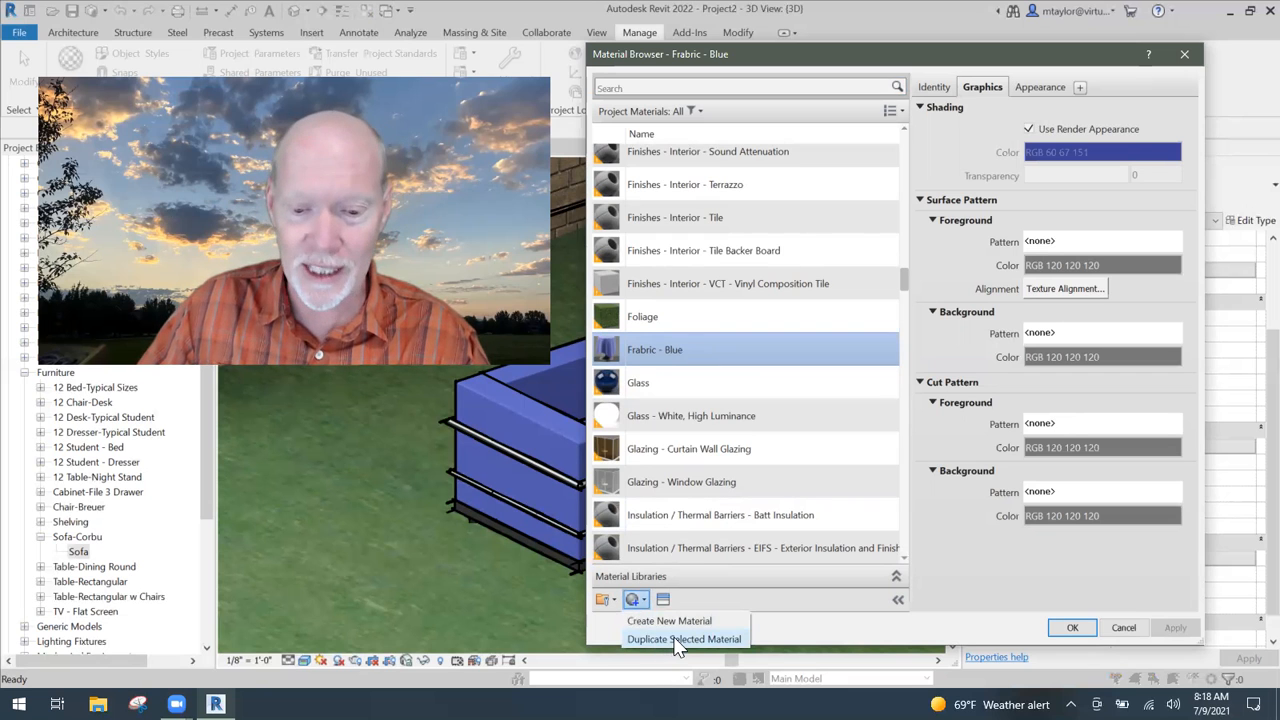
pyautogui.click(684, 639)
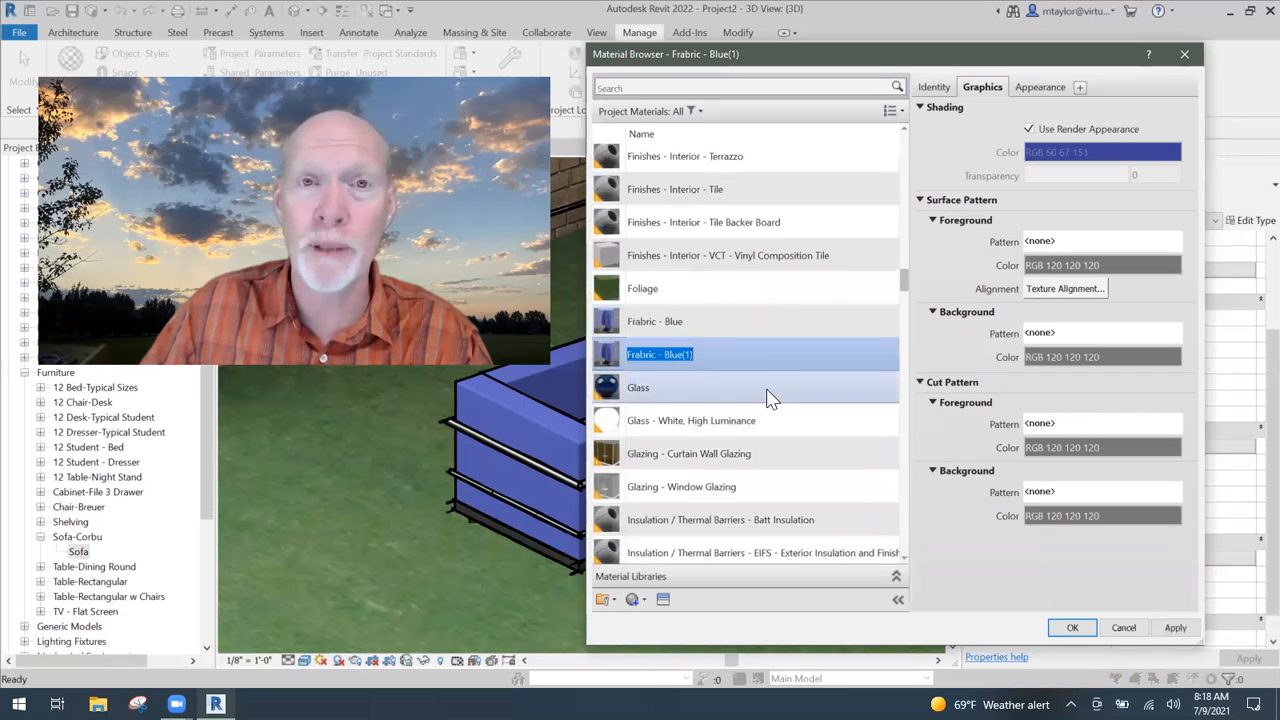
# Step: Rename the copy of the blue fabric material as Frabric - Orange Stripes
pyautogui.click(698, 354)
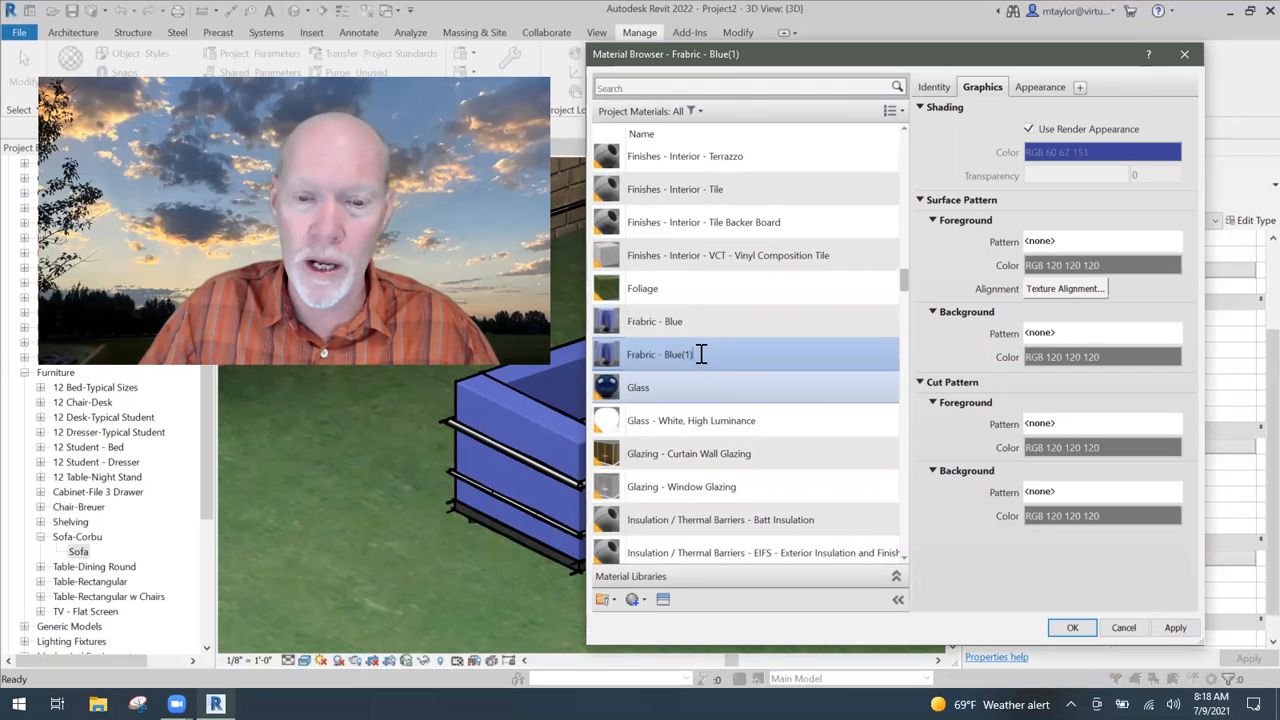
pyautogui.press('BackSpace')
pyautogui.press('BackSpace')
pyautogui.press('BackSpace')
pyautogui.press('BackSpace')
pyautogui.press('BackSpace')
pyautogui.press('BackSpace')
pyautogui.press('BackSpace')
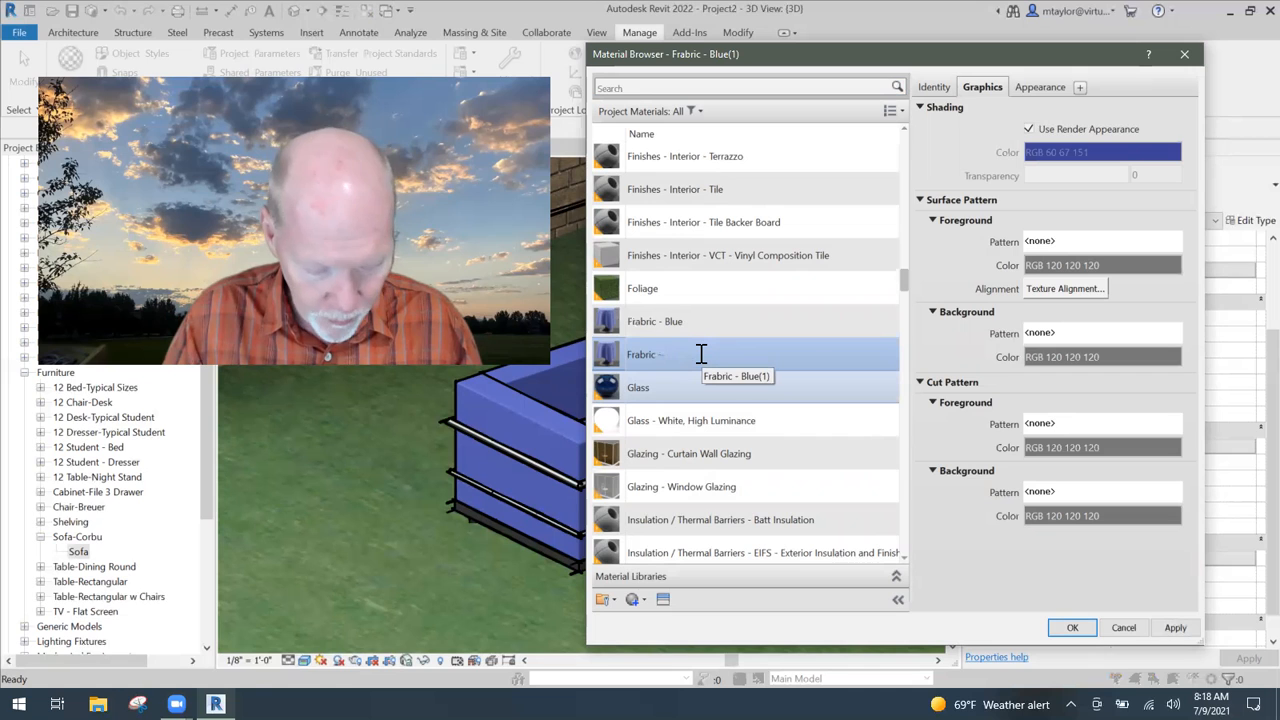
pyautogui.write('Or')
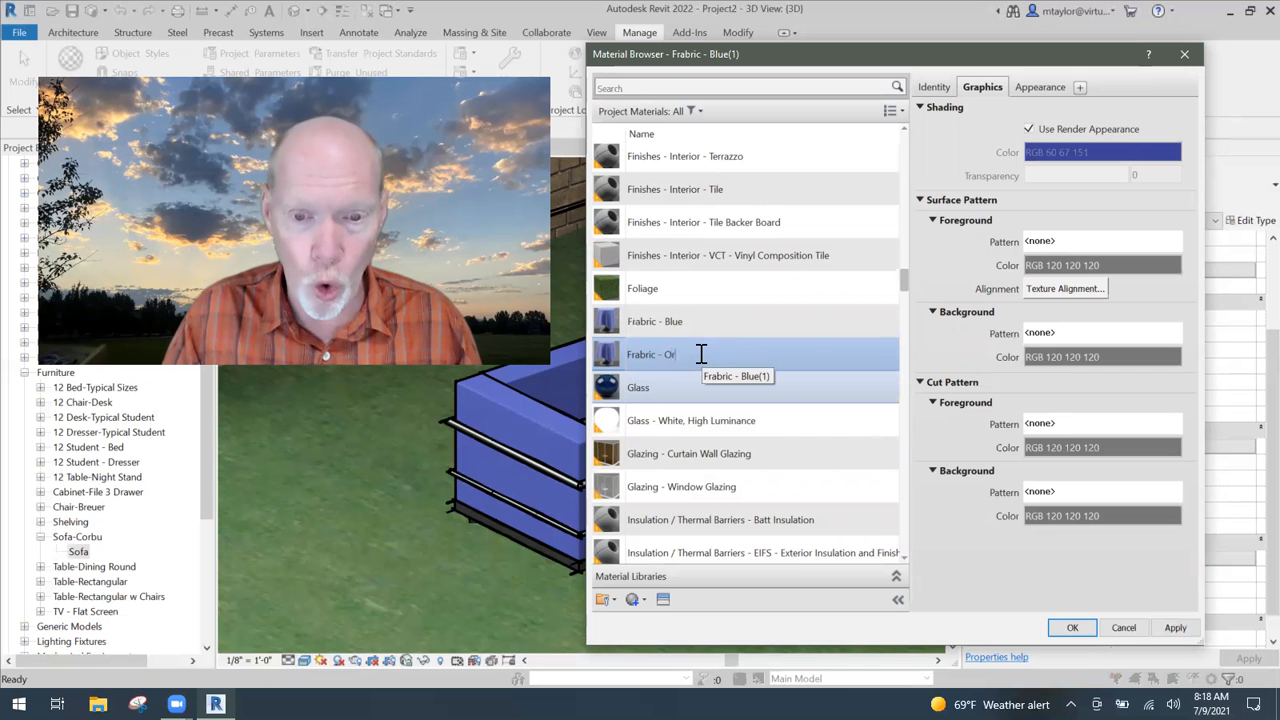
pyautogui.write('ange Stripes')
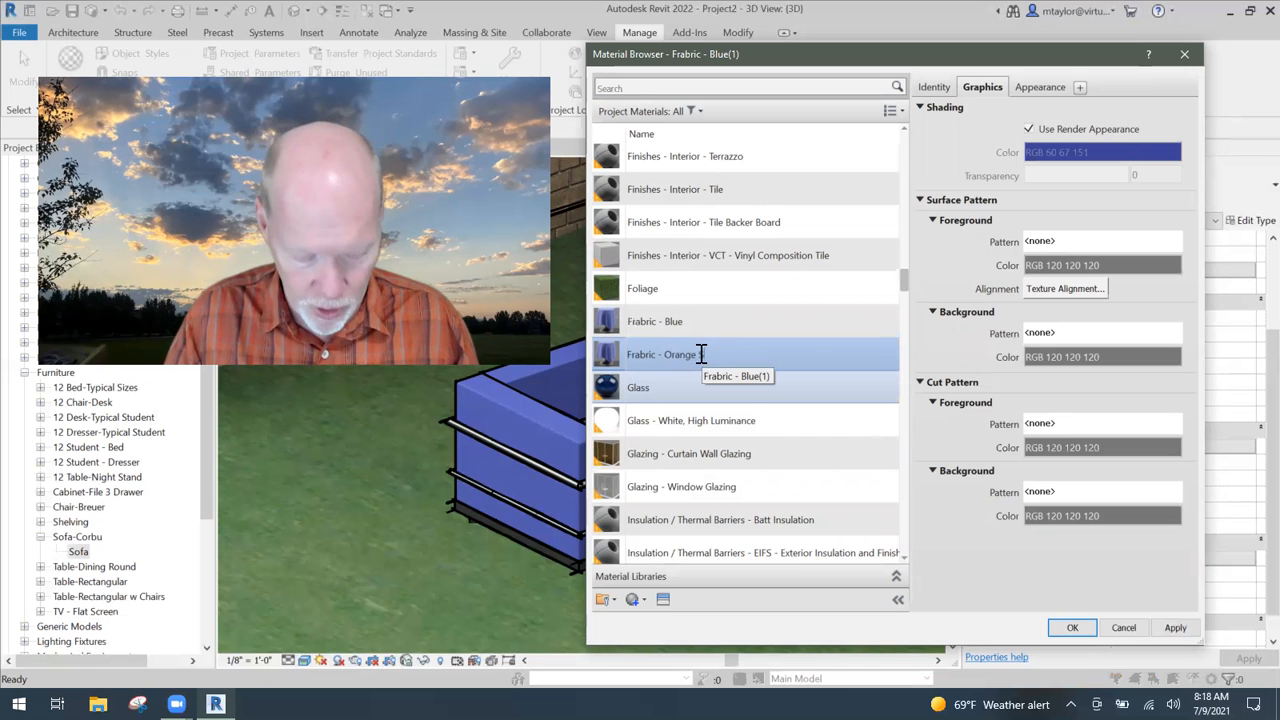
pyautogui.click(765, 323)
pyautogui.click(763, 356)
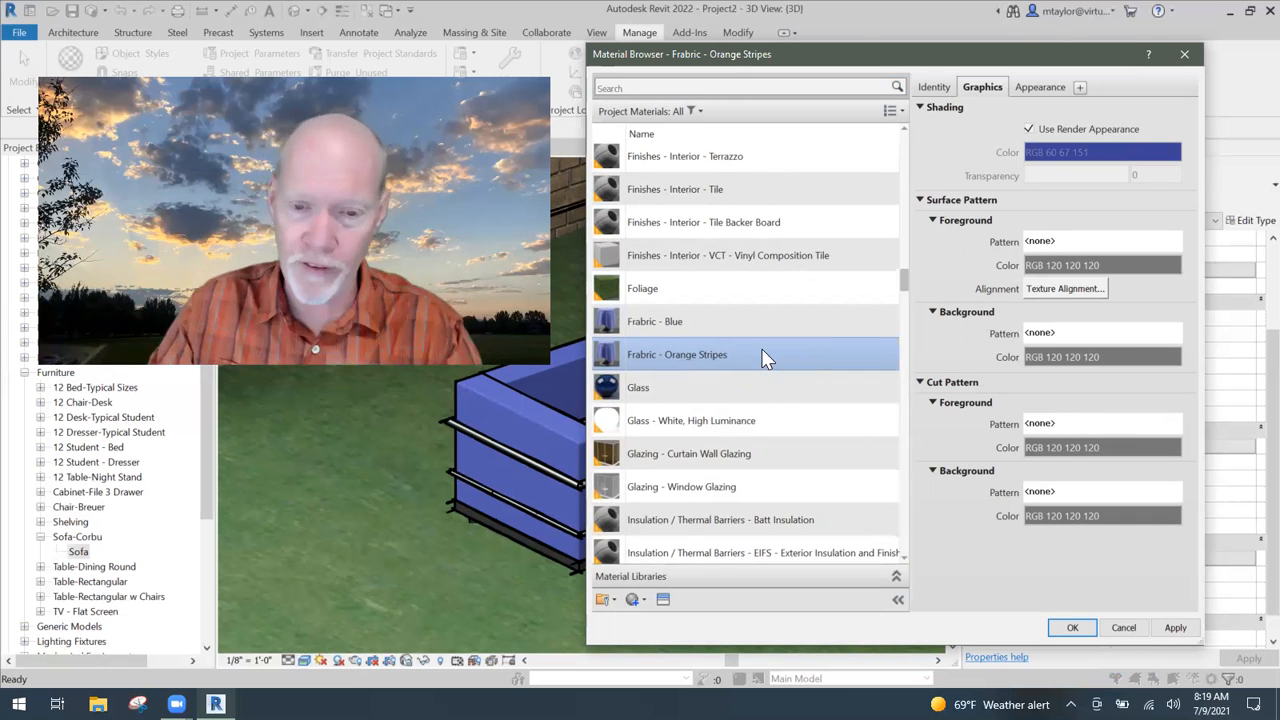
# Step: Stop Frabric - Orange Stripes from using its render appearance for shading, set its shading color to RGB 255 128 0, and accept the changes
pyautogui.keyDown('ctrl'); pyautogui.click(795, 330); pyautogui.keyUp('ctrl')
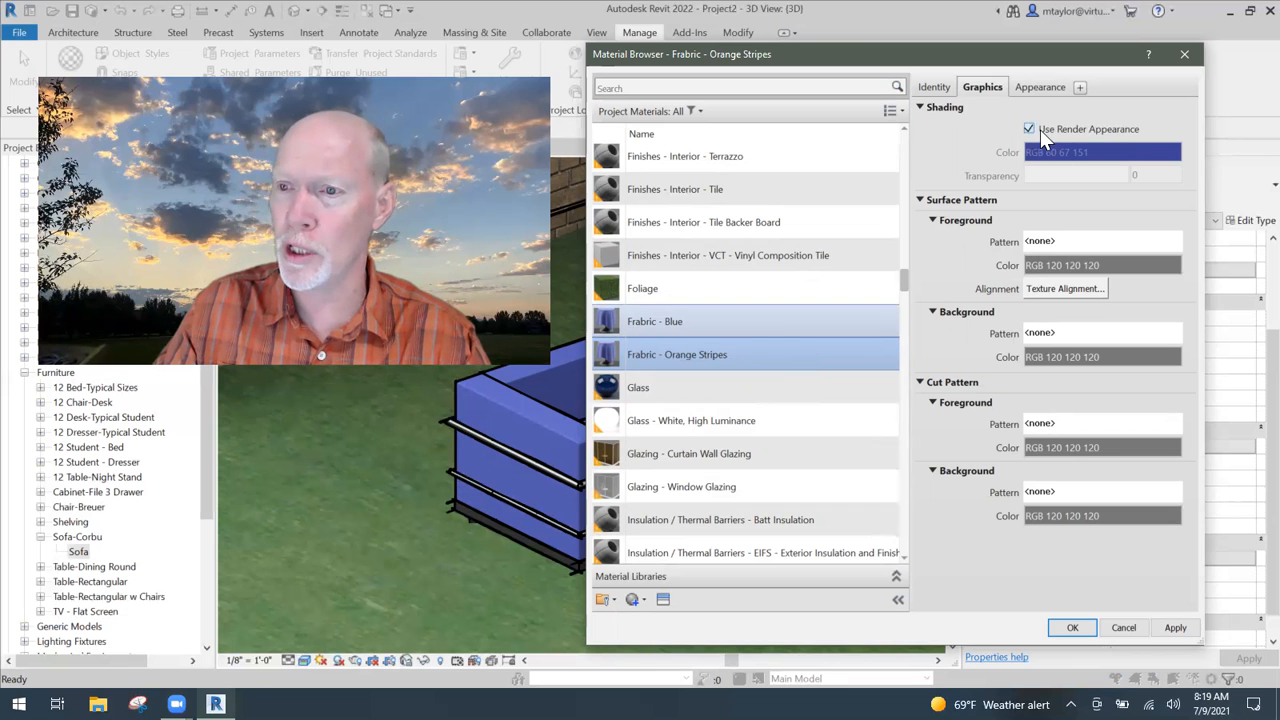
pyautogui.click(1094, 129)
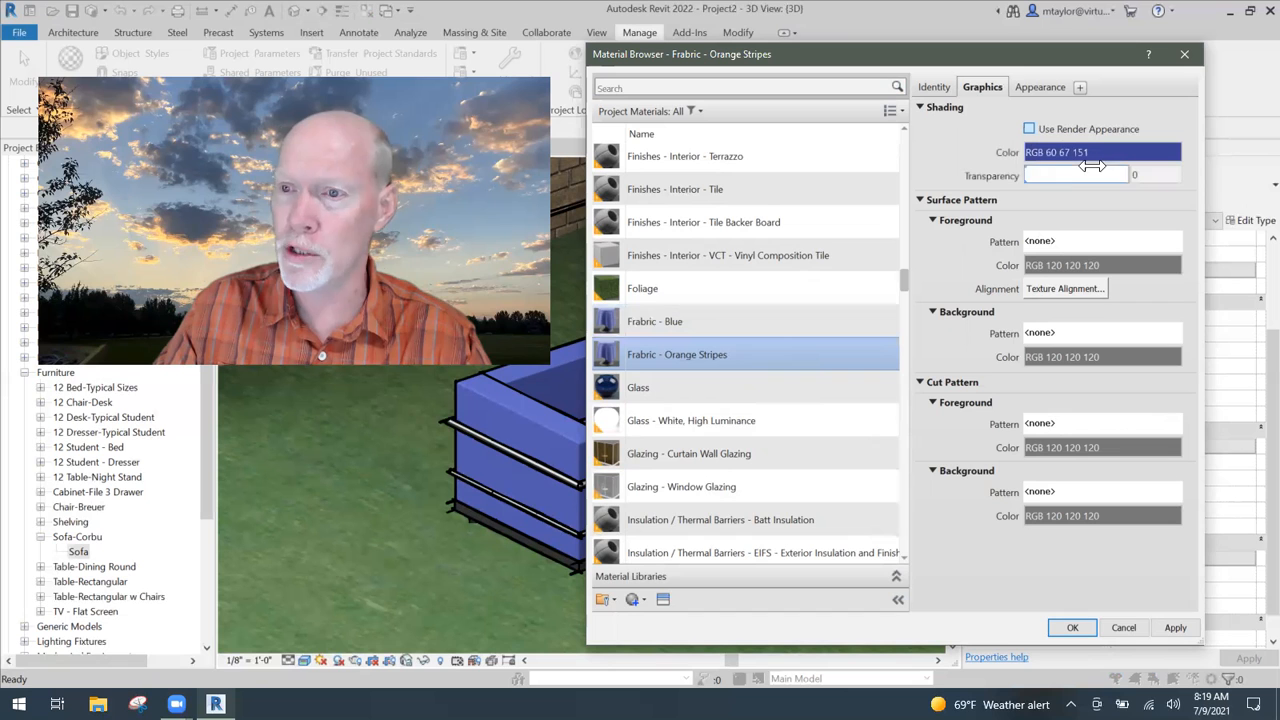
pyautogui.click(1100, 152)
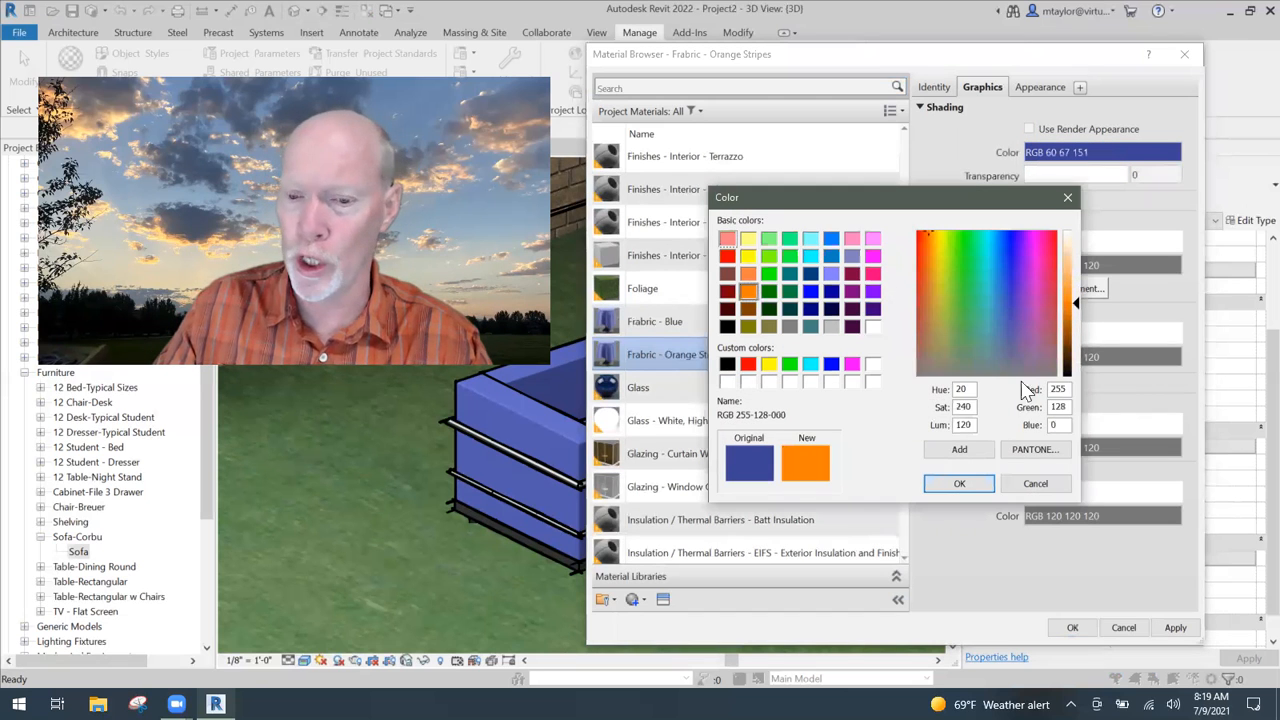
pyautogui.click(959, 483)
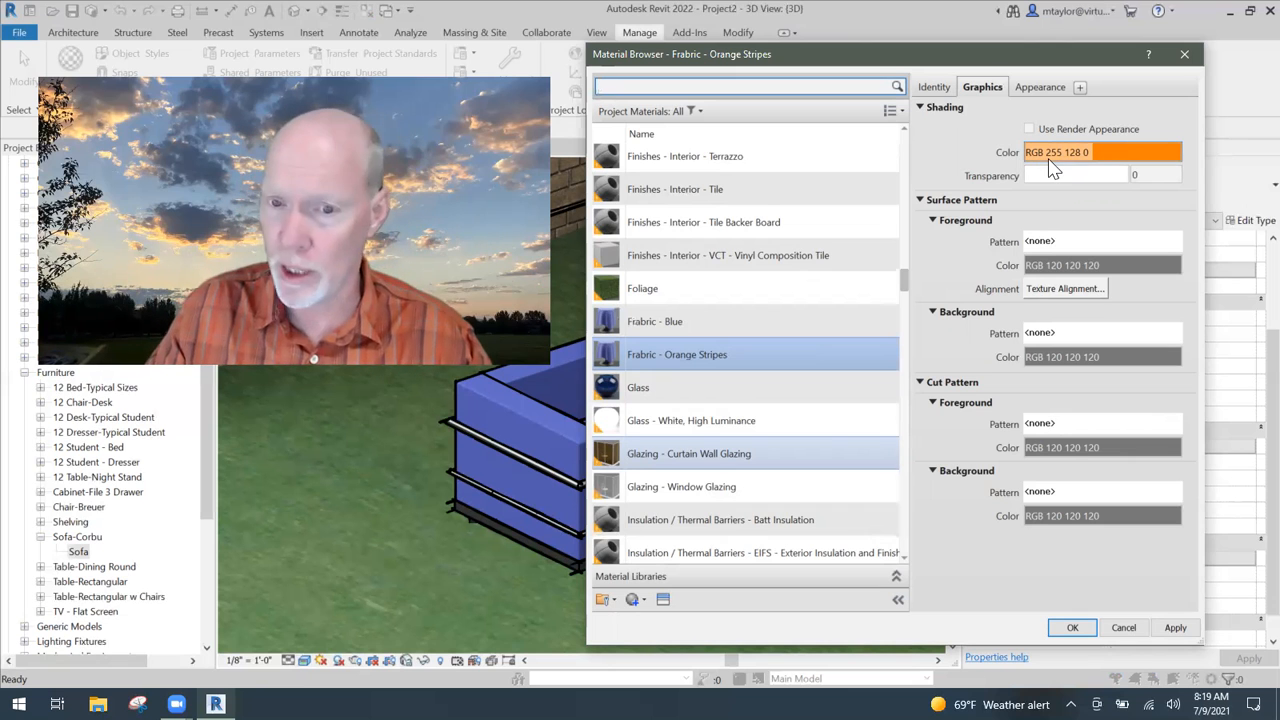
pyautogui.click(1066, 626)
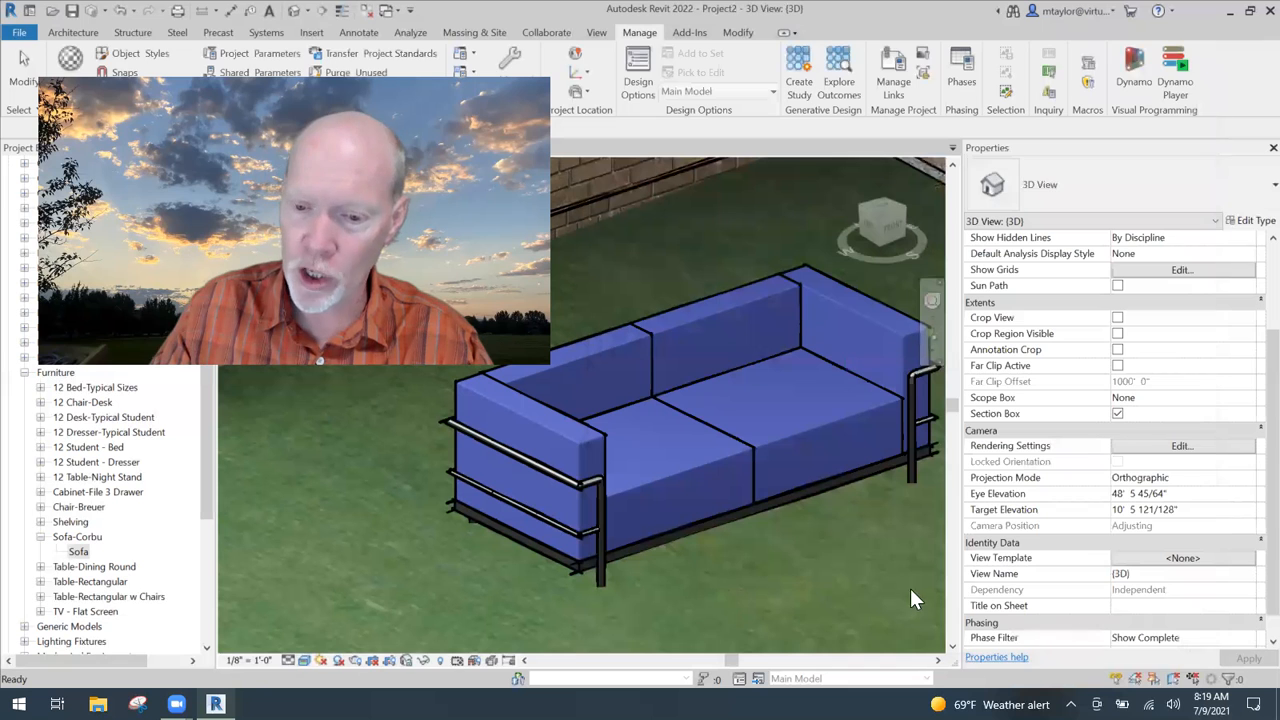
# Step: Assign Frabric - Orange Stripes as the Cushion Material of the Sofa-Corbu type Sofa
pyautogui.click(750, 452)
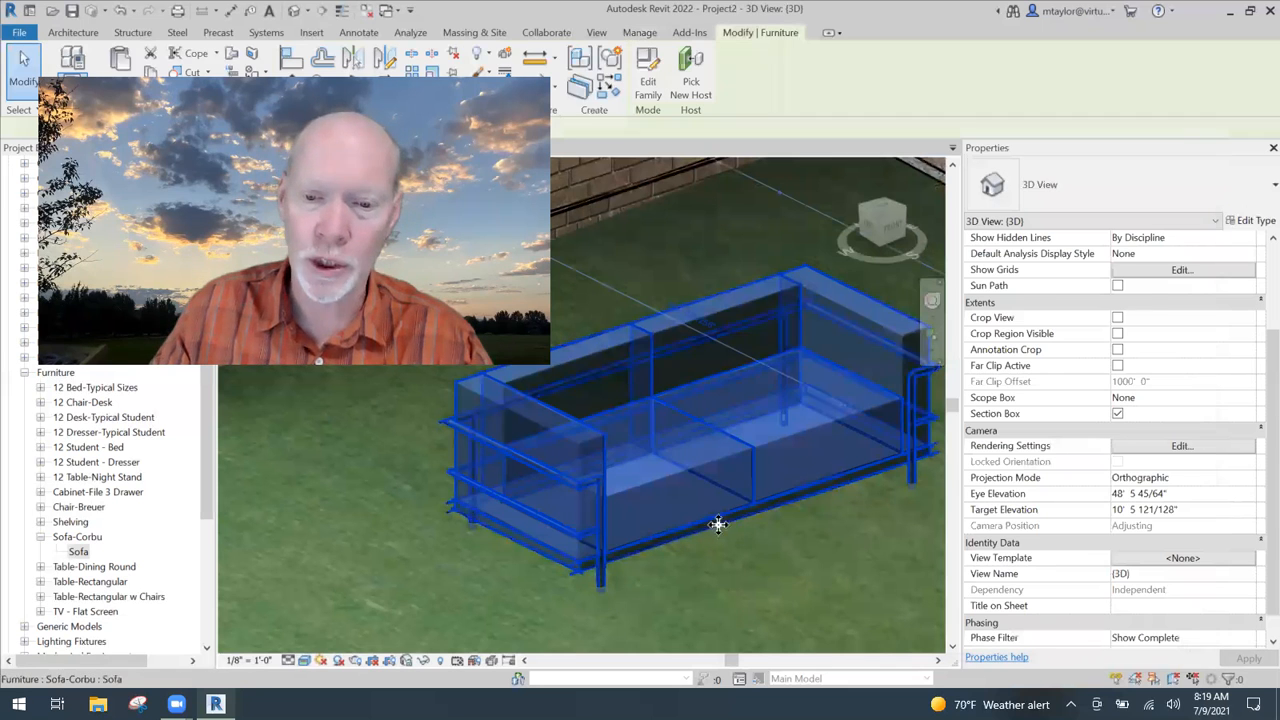
pyautogui.click(1245, 222)
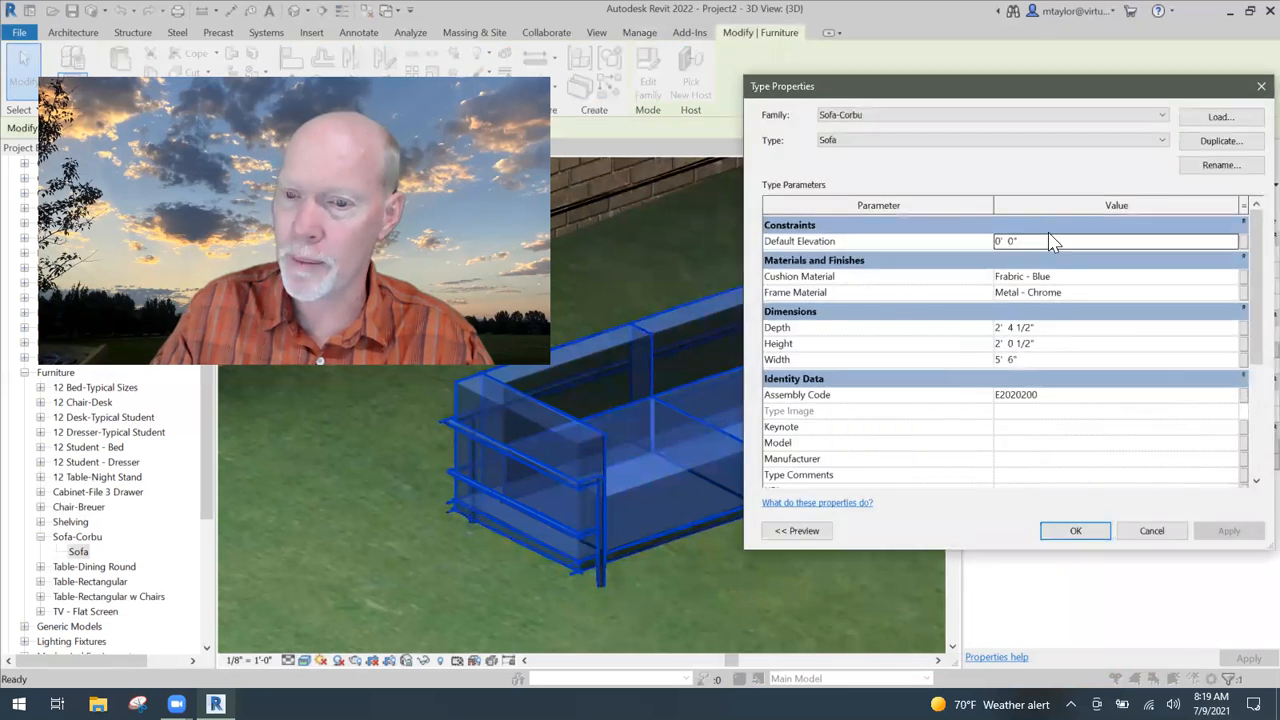
pyautogui.click(1084, 279)
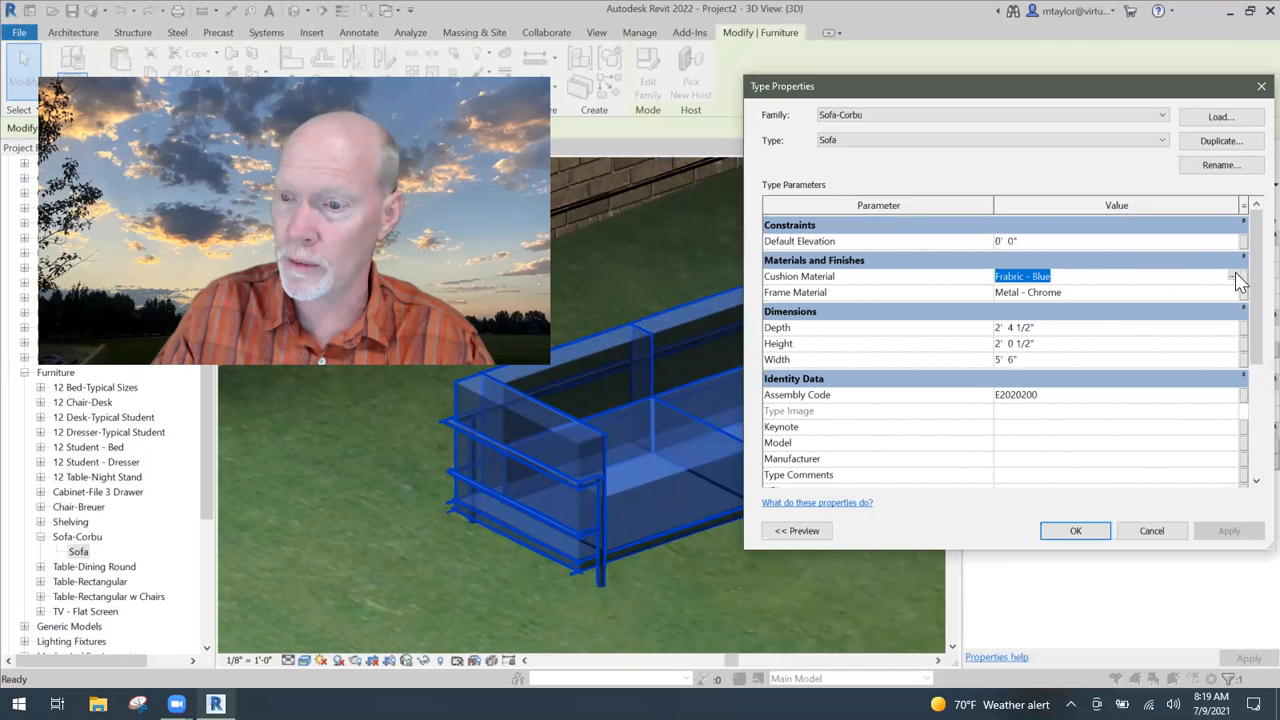
pyautogui.click(1234, 277)
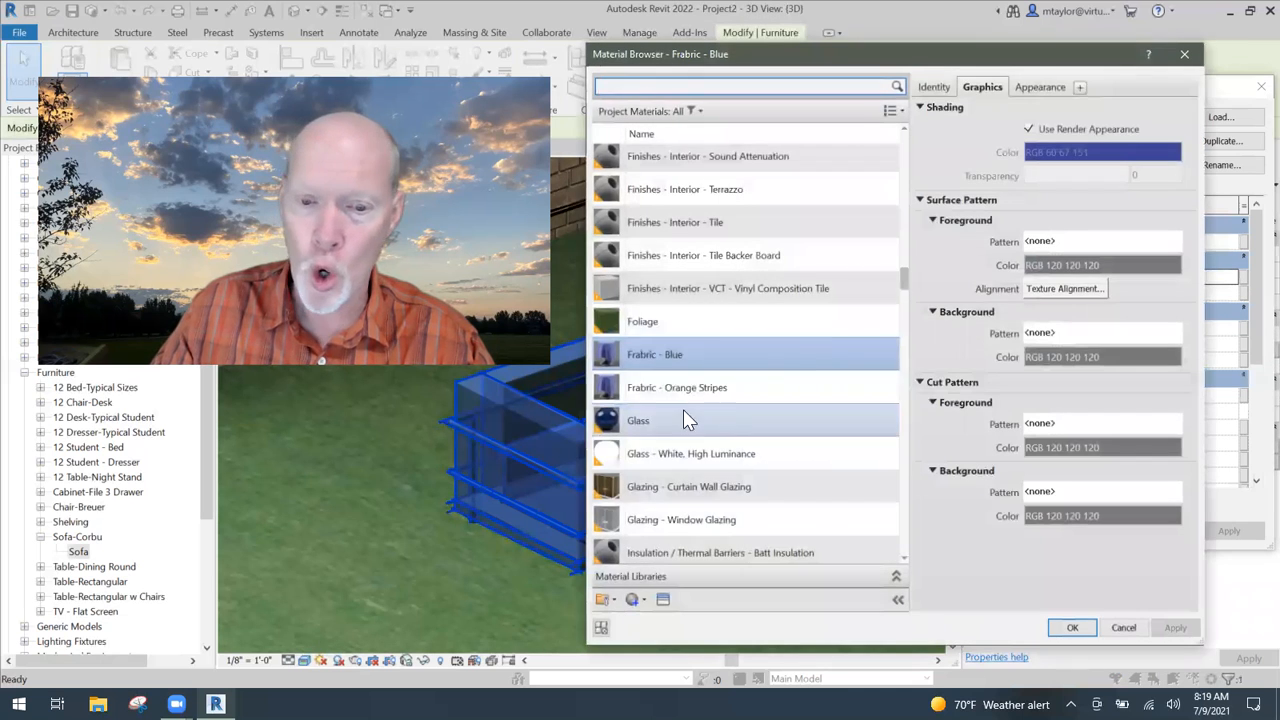
pyautogui.click(683, 388)
pyautogui.click(1070, 627)
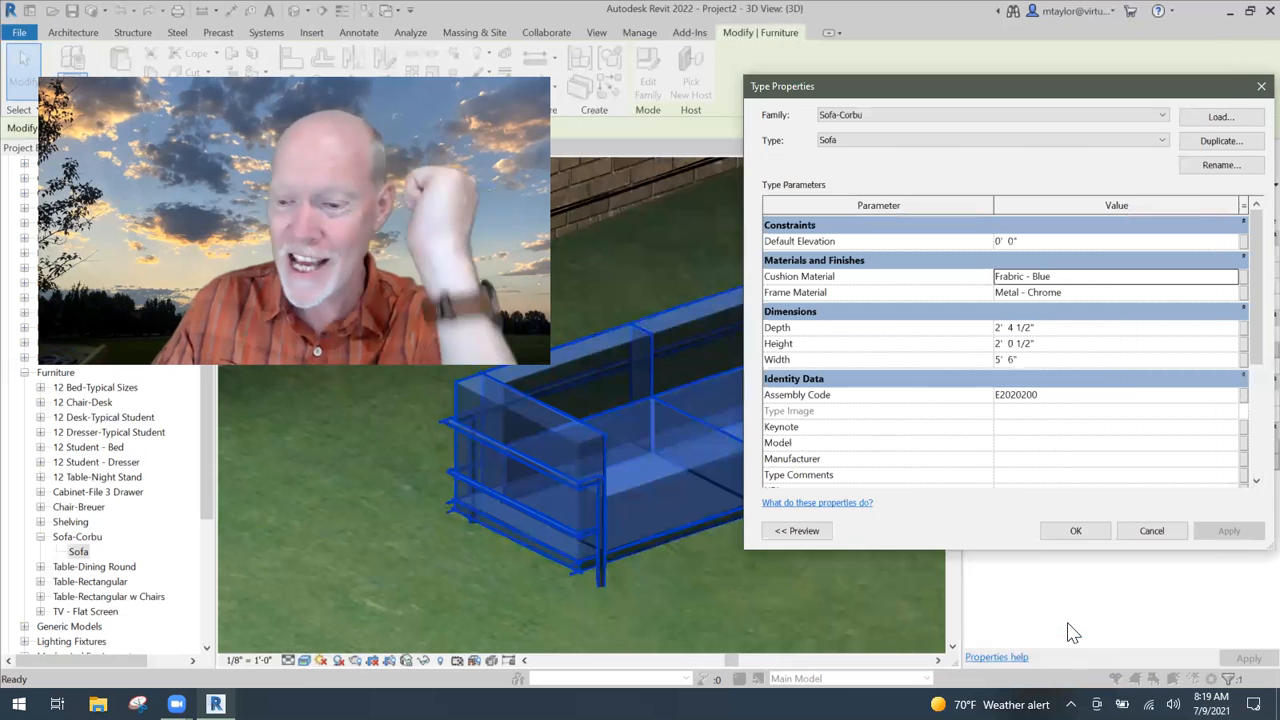
pyautogui.click(1076, 532)
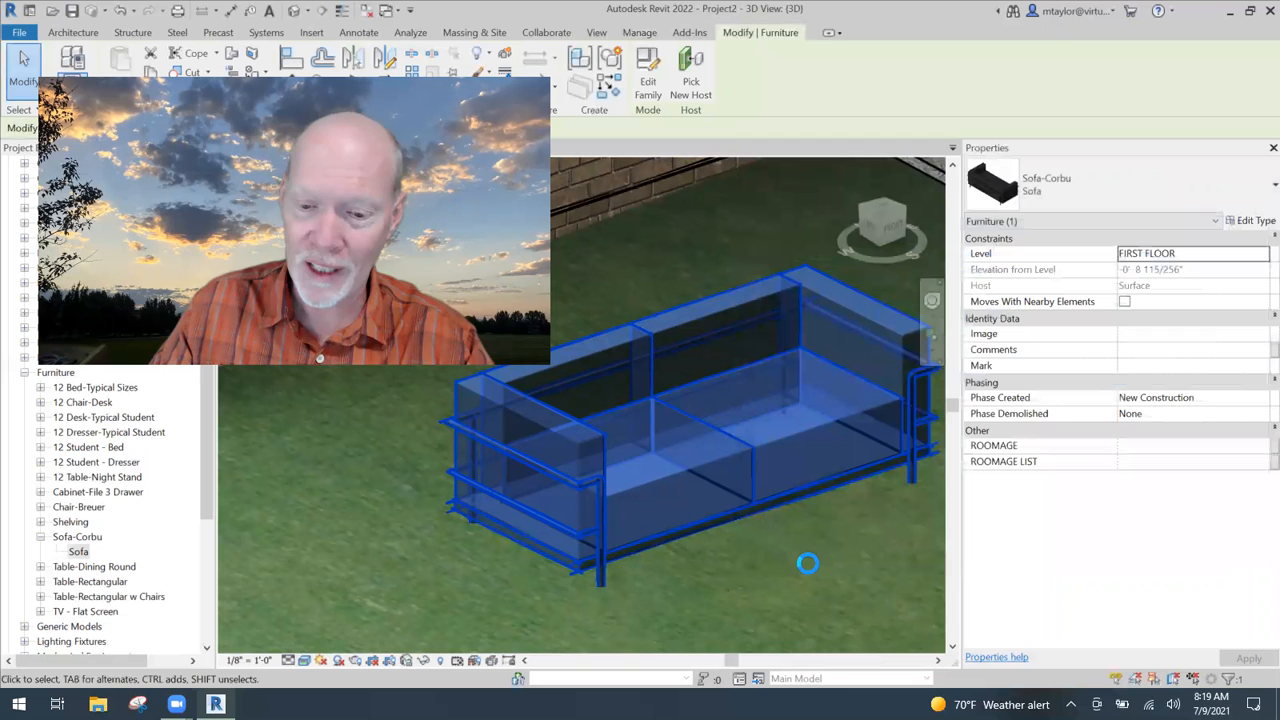
# Step: Check the Cushion Material assigned to the Sofa-Corbu type and the shading settings of that material
pyautogui.press('Escape')
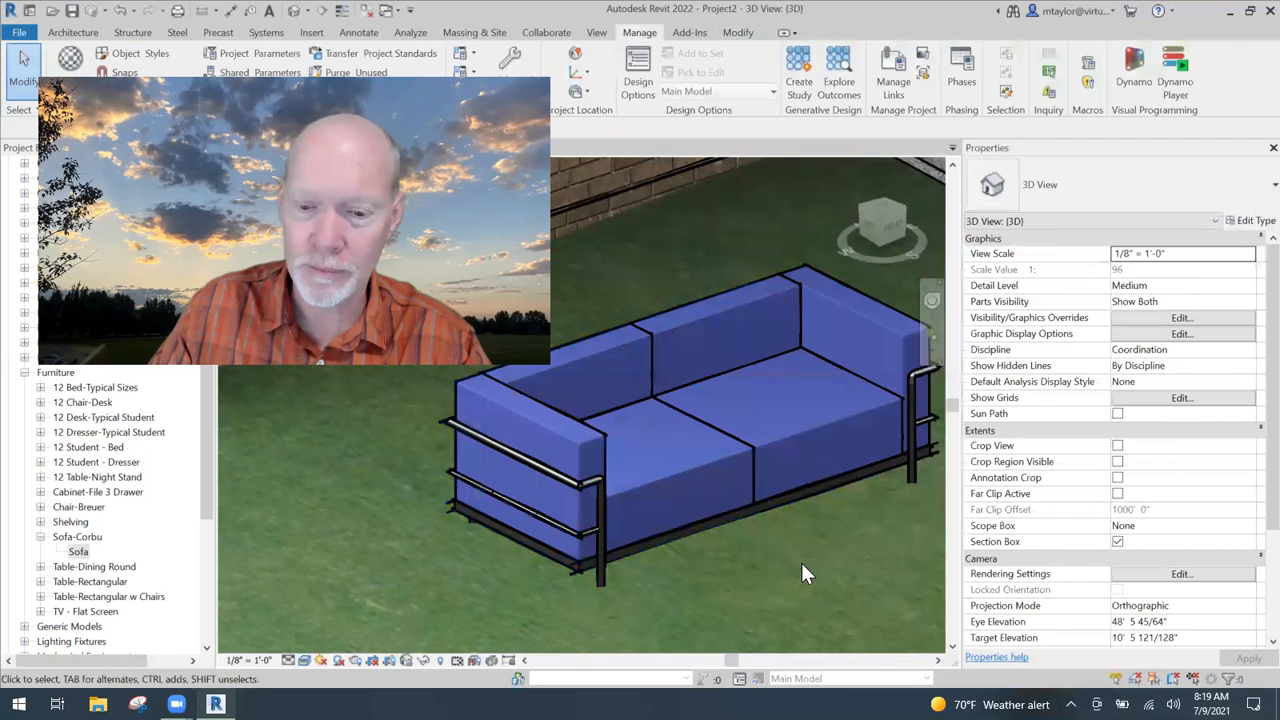
pyautogui.click(759, 453)
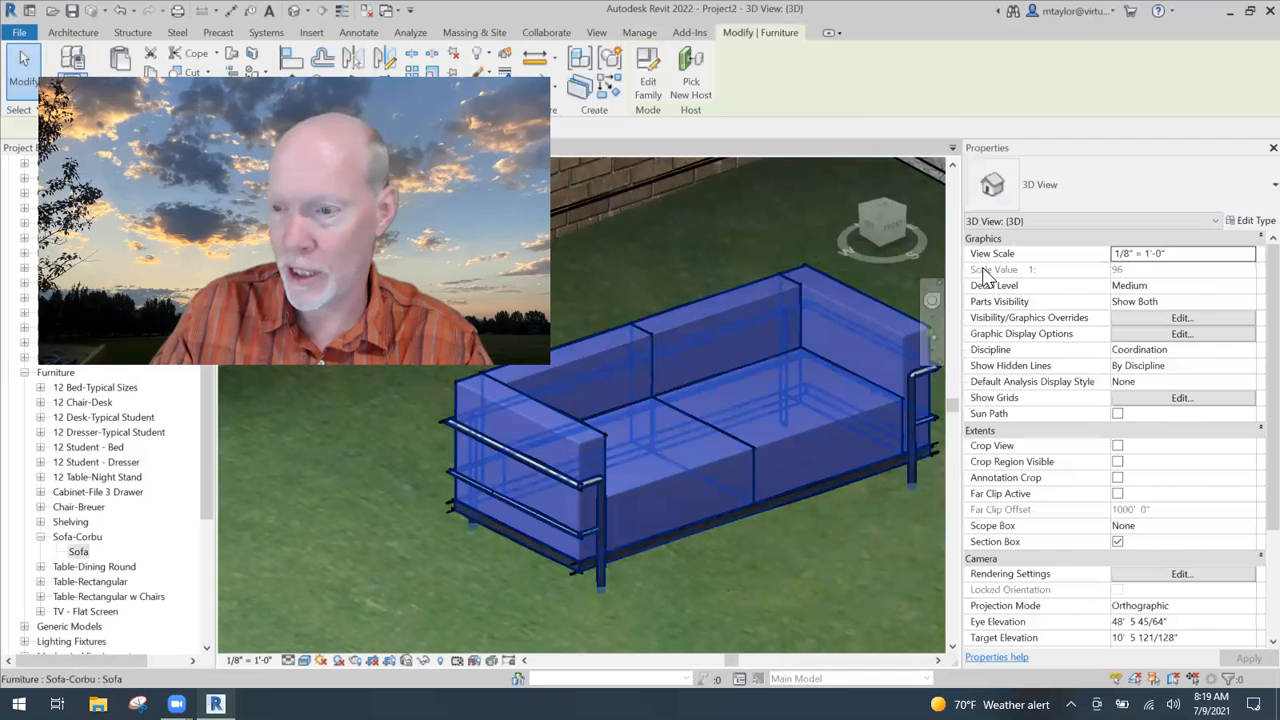
pyautogui.click(1247, 222)
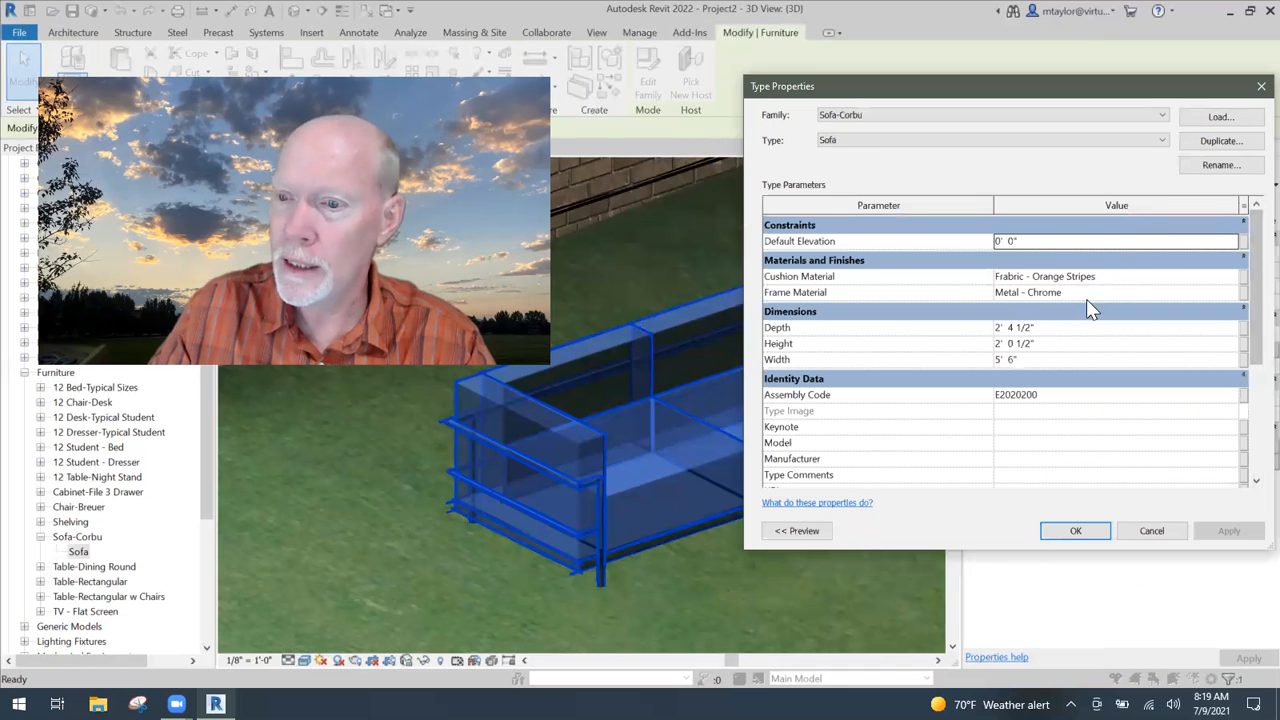
pyautogui.click(1143, 280)
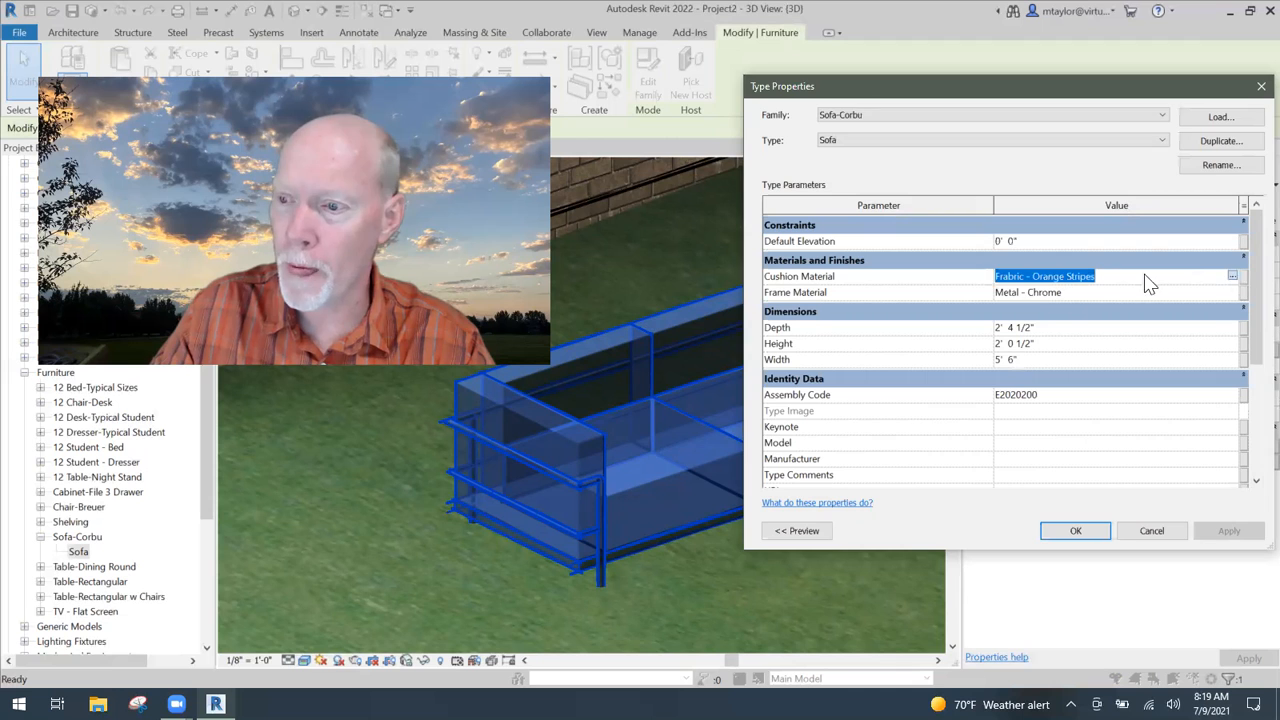
pyautogui.click(977, 277)
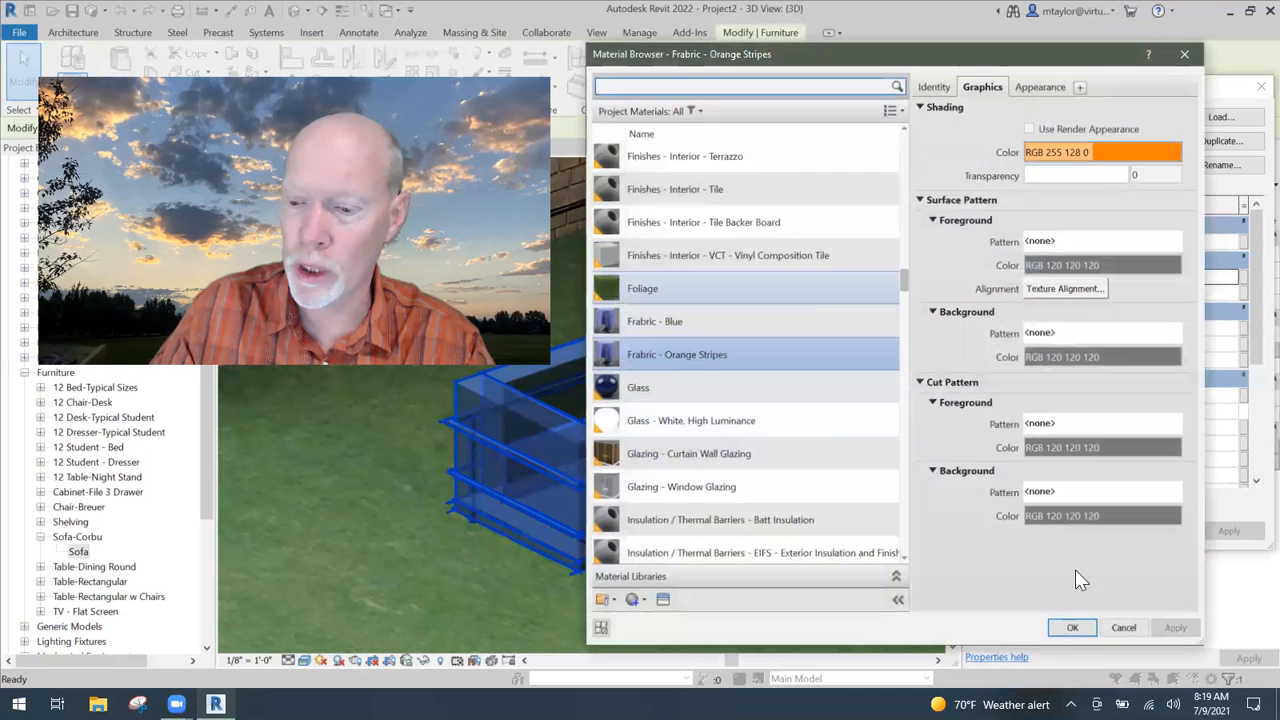
pyautogui.click(1073, 629)
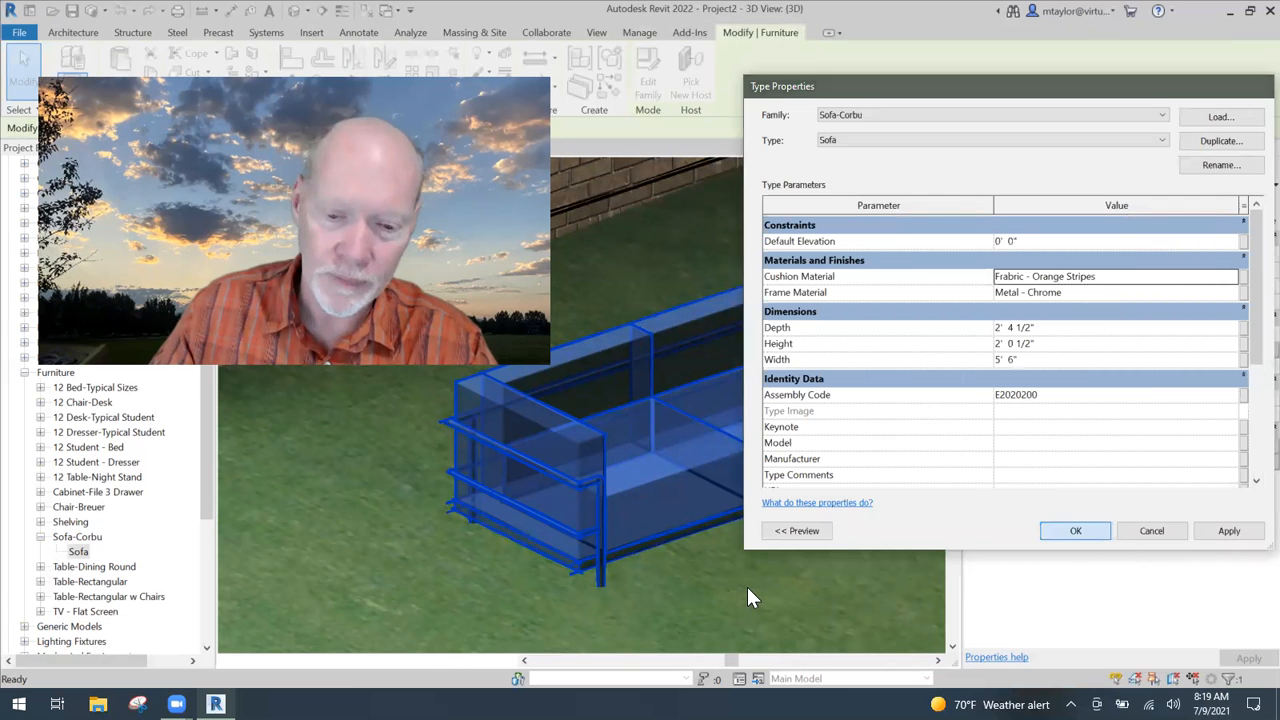
pyautogui.press('Return')
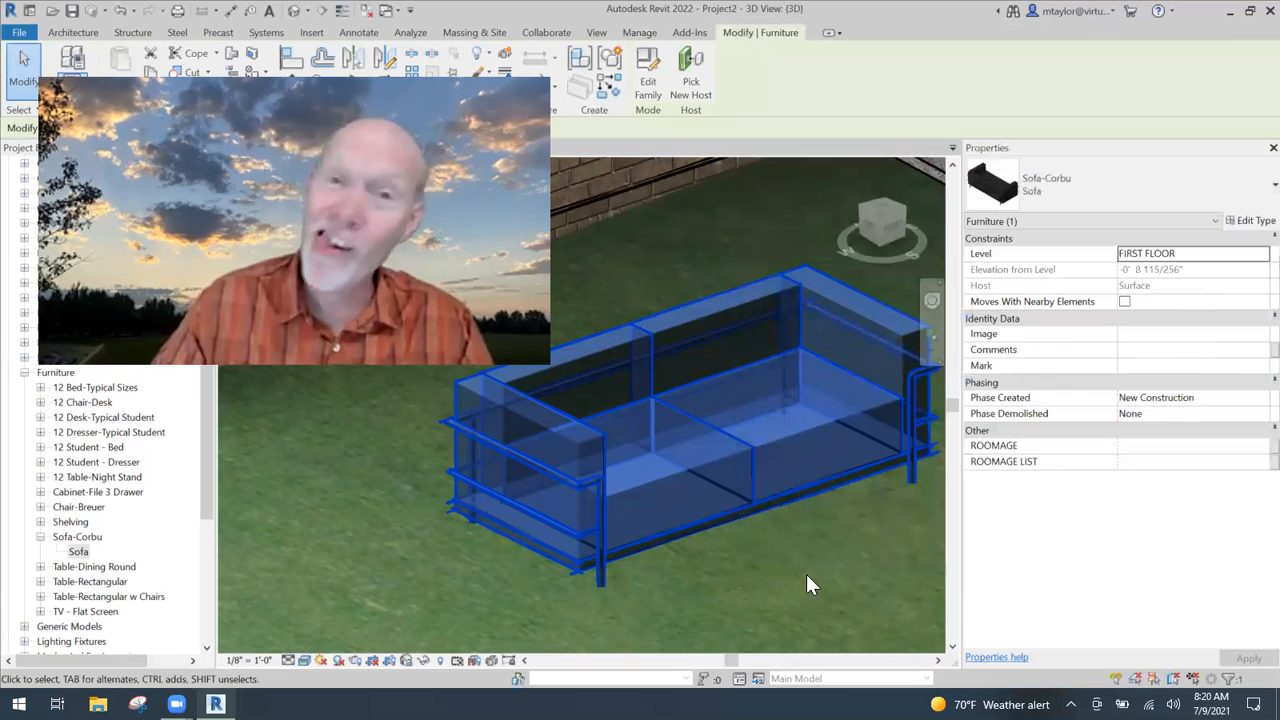
pyautogui.press('Escape')
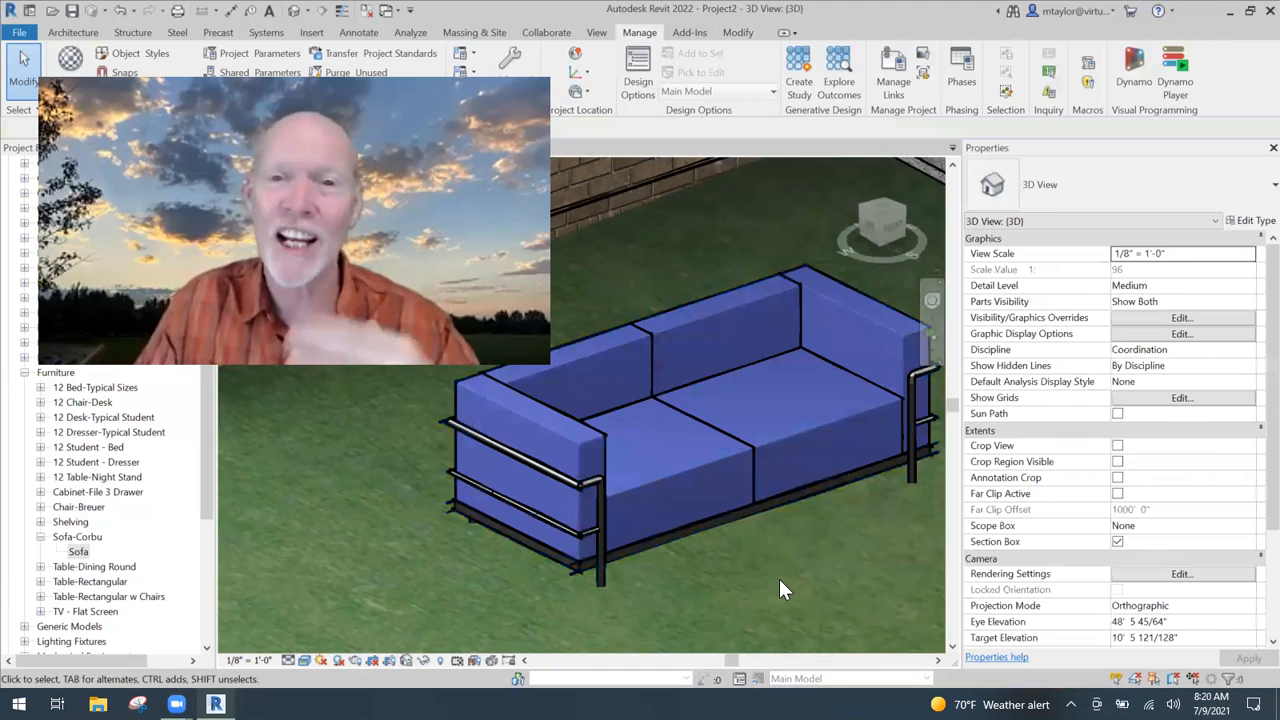
# Step: Switch the 3D view to shaded display to compare the cushion color, and return it to realistic display
pyautogui.click(304, 662)
pyautogui.click(318, 611)
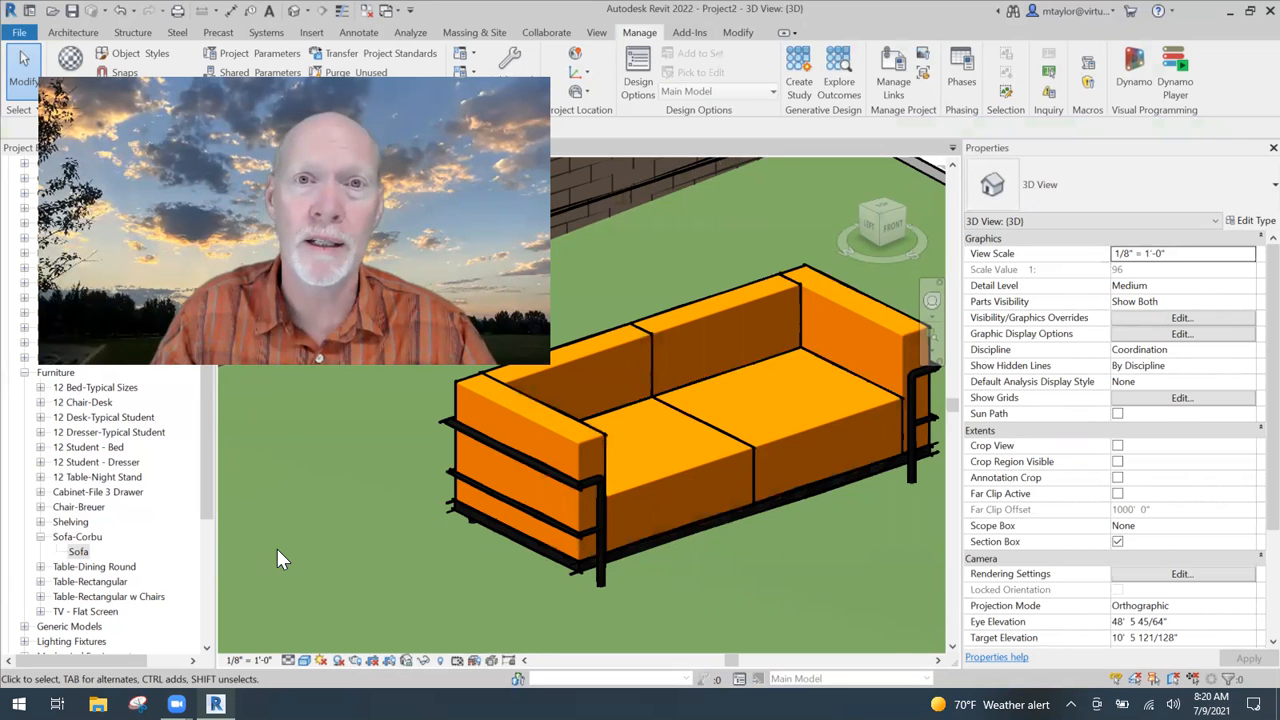
pyautogui.click(304, 660)
pyautogui.click(322, 644)
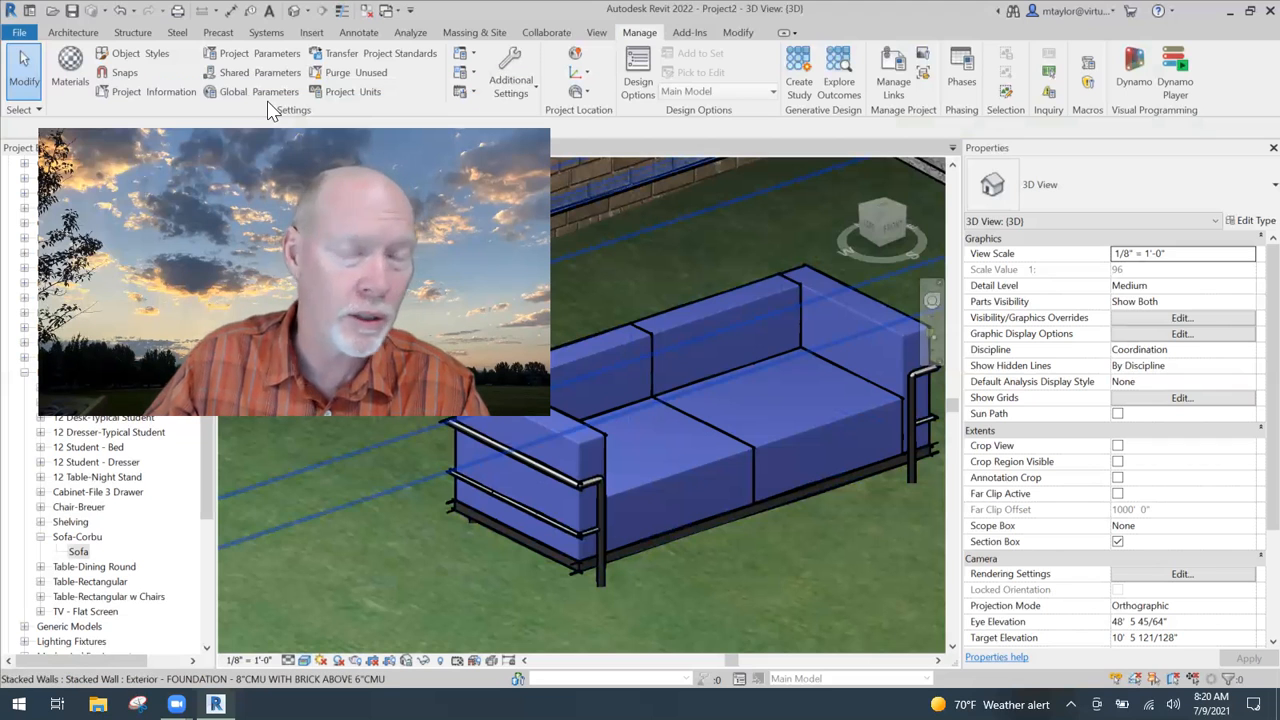
# Step: Open the project's materials and show the appearance settings of Frabric - Orange Stripes
pyautogui.press('m')
pyautogui.press('a')
pyautogui.press('t')
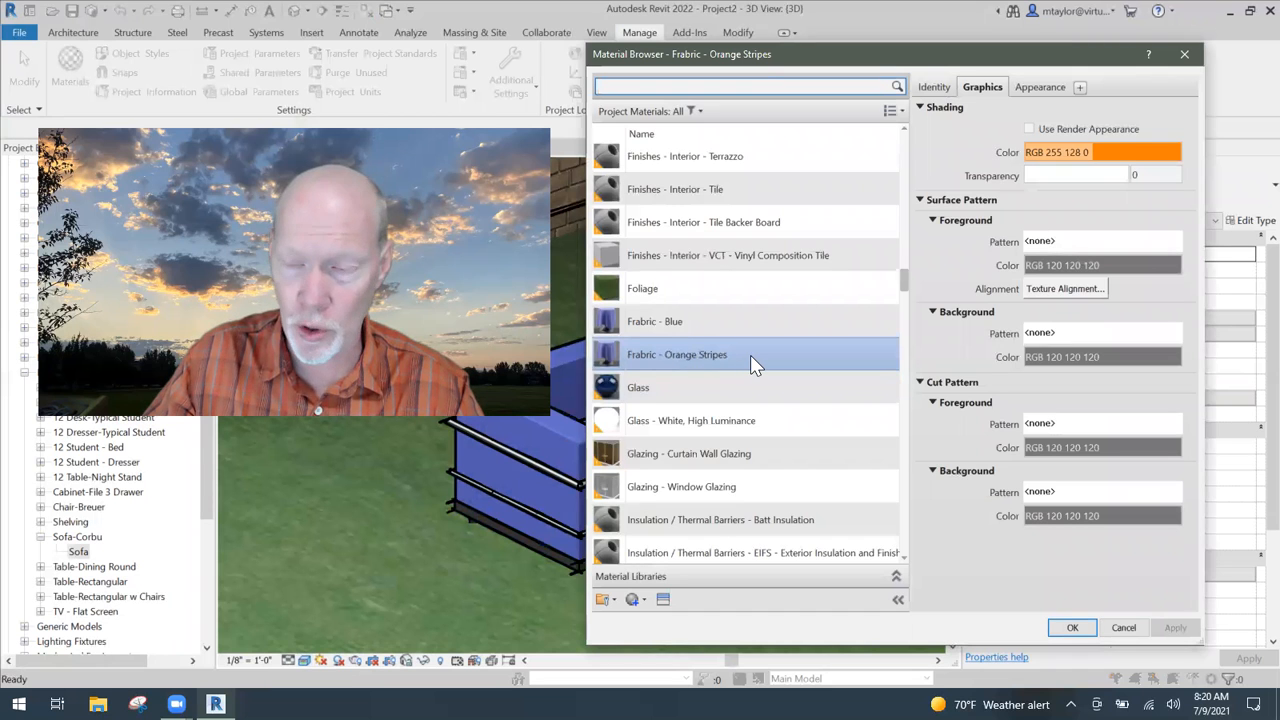
pyautogui.click(1040, 87)
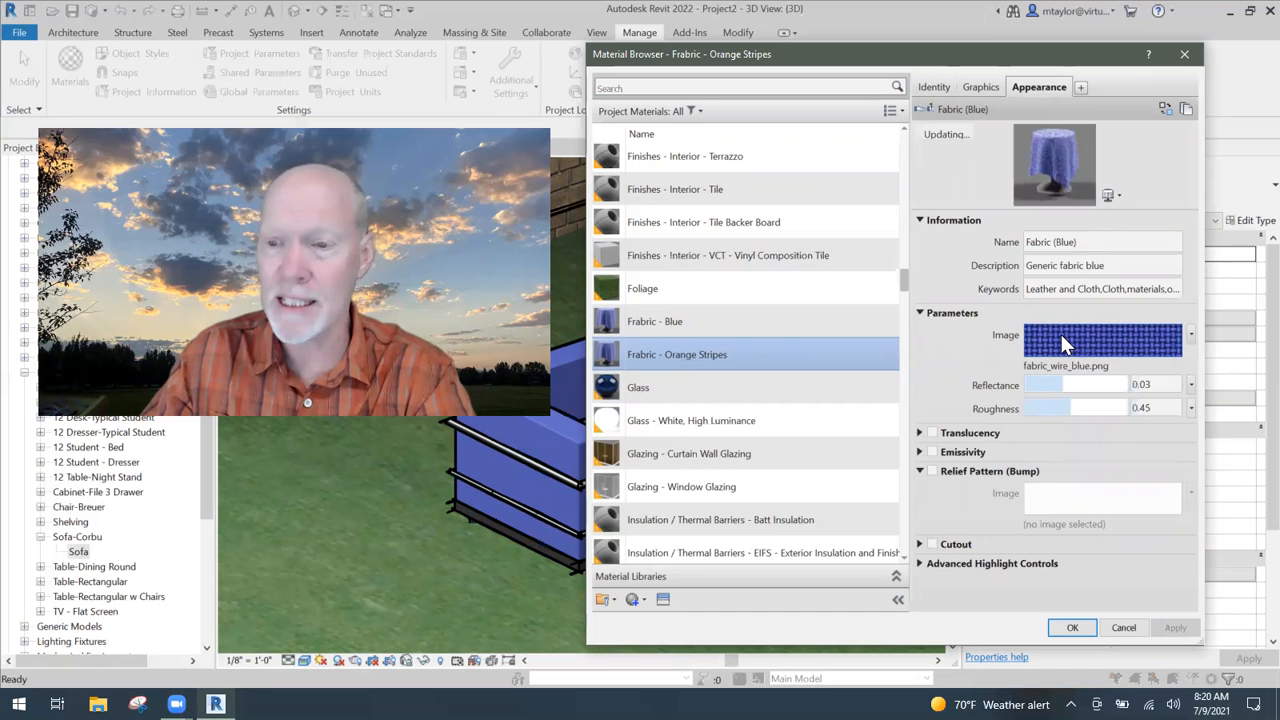
pyautogui.moveTo(1056, 334)
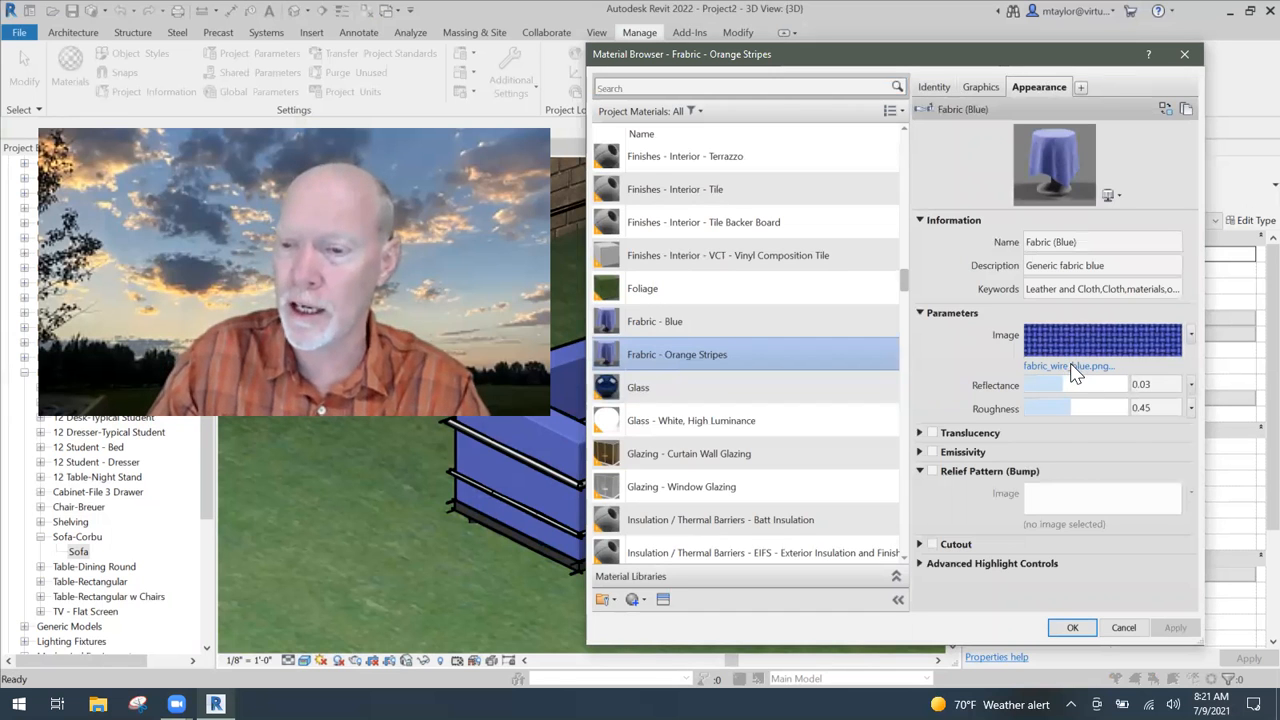
# Step: Replace the appearance image of Frabric - Orange Stripes with orange-fabric.jpg from the REVIT LOCALS folder in Documents
pyautogui.click(1073, 367)
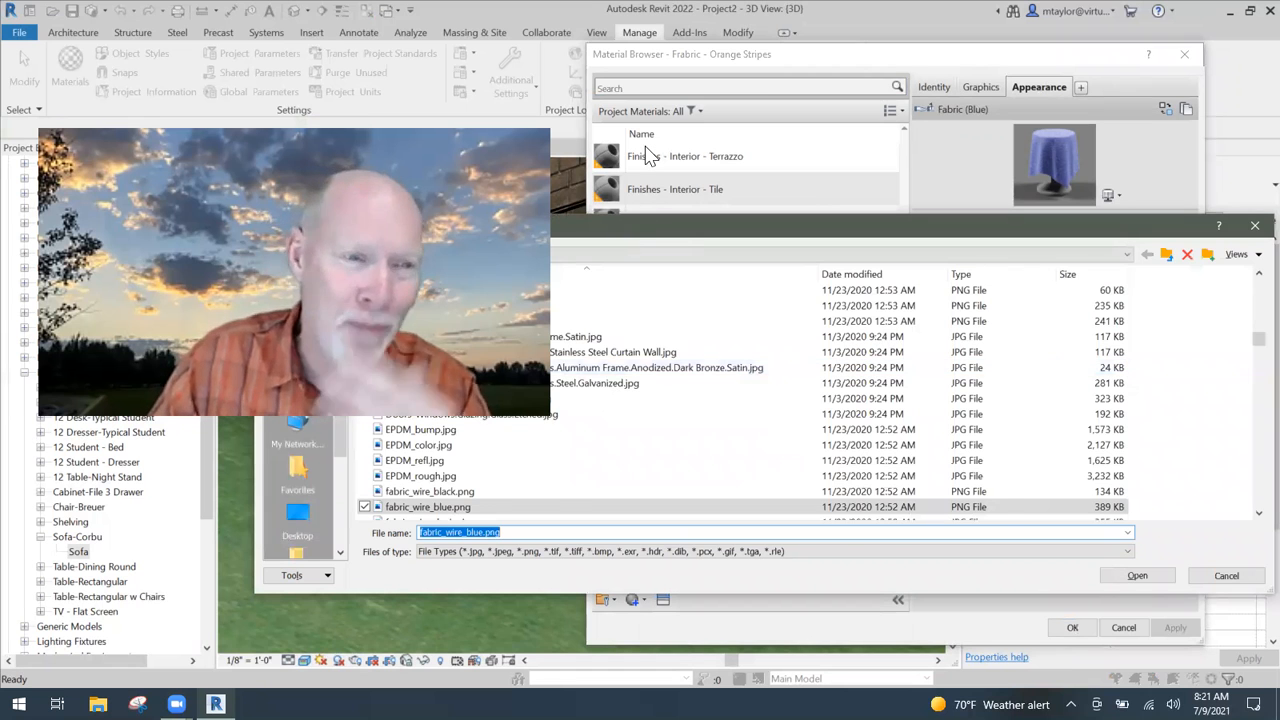
pyautogui.moveTo(650, 226); pyautogui.dragTo(743, 172)
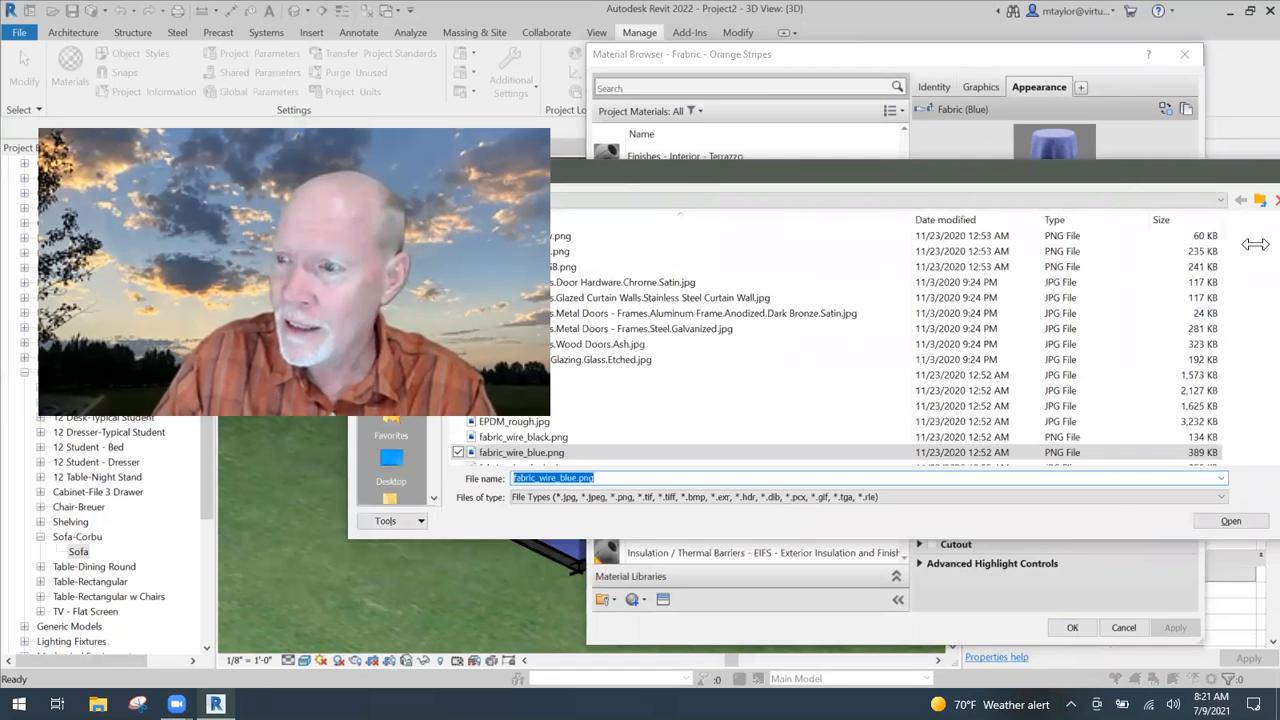
pyautogui.moveTo(1257, 235); pyautogui.dragTo(856, 232)
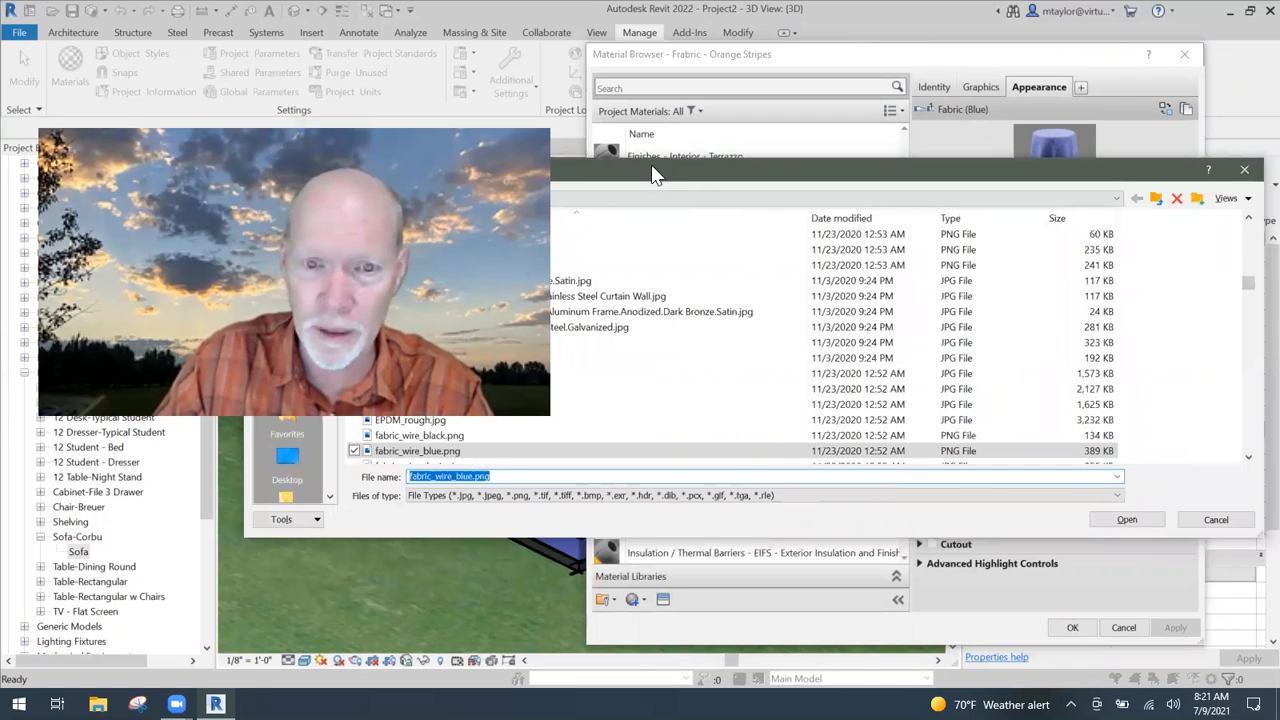
pyautogui.moveTo(651, 165); pyautogui.dragTo(976, 80)
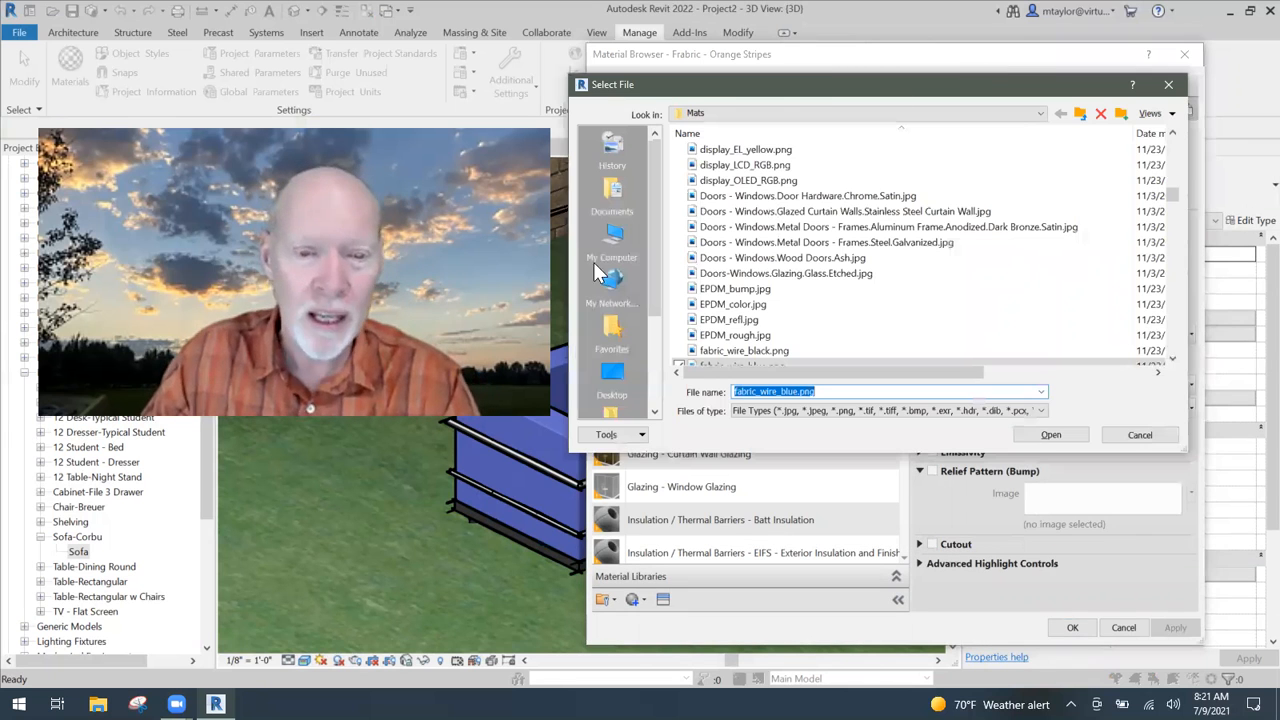
pyautogui.click(612, 195)
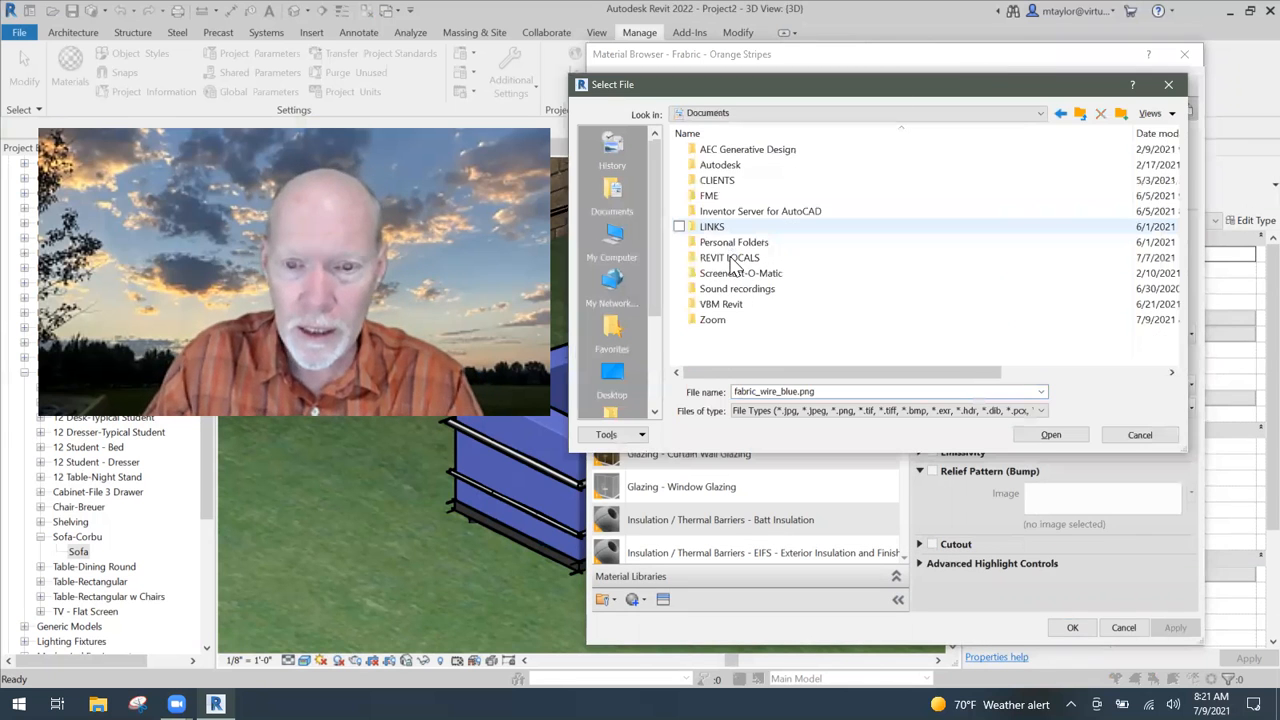
pyautogui.doubleClick(729, 258)
pyautogui.click(738, 166)
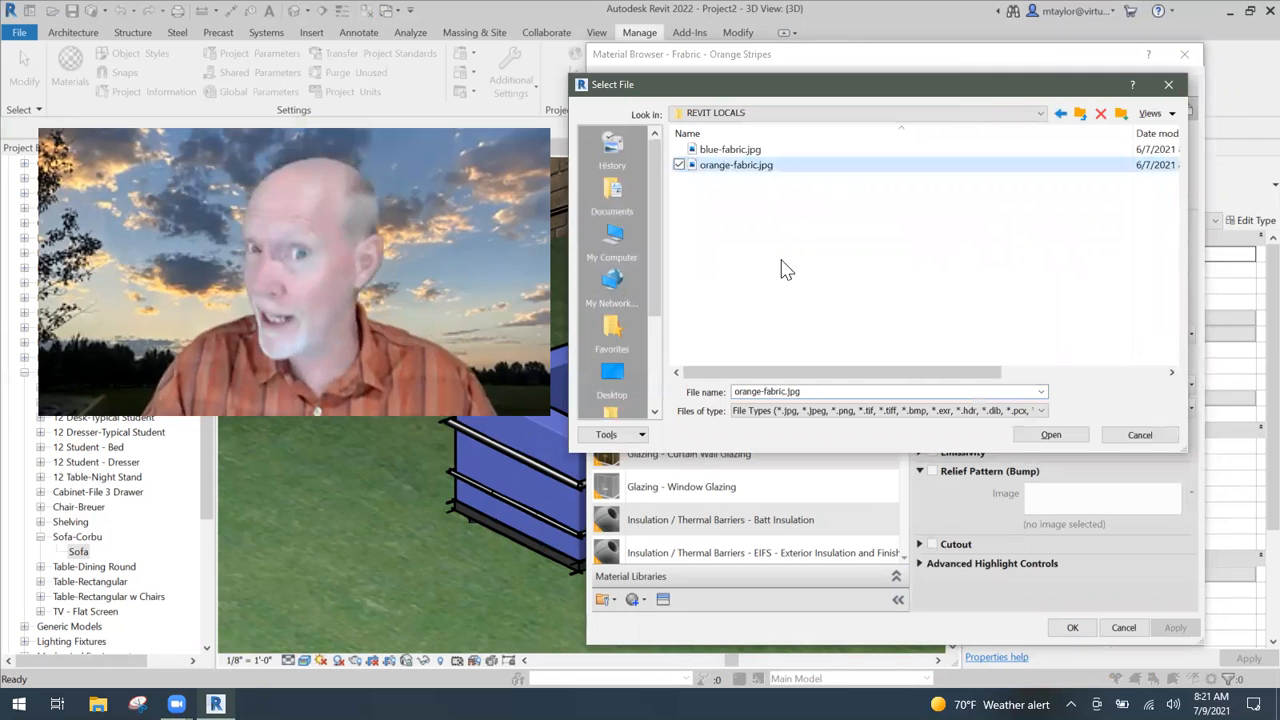
pyautogui.click(1050, 437)
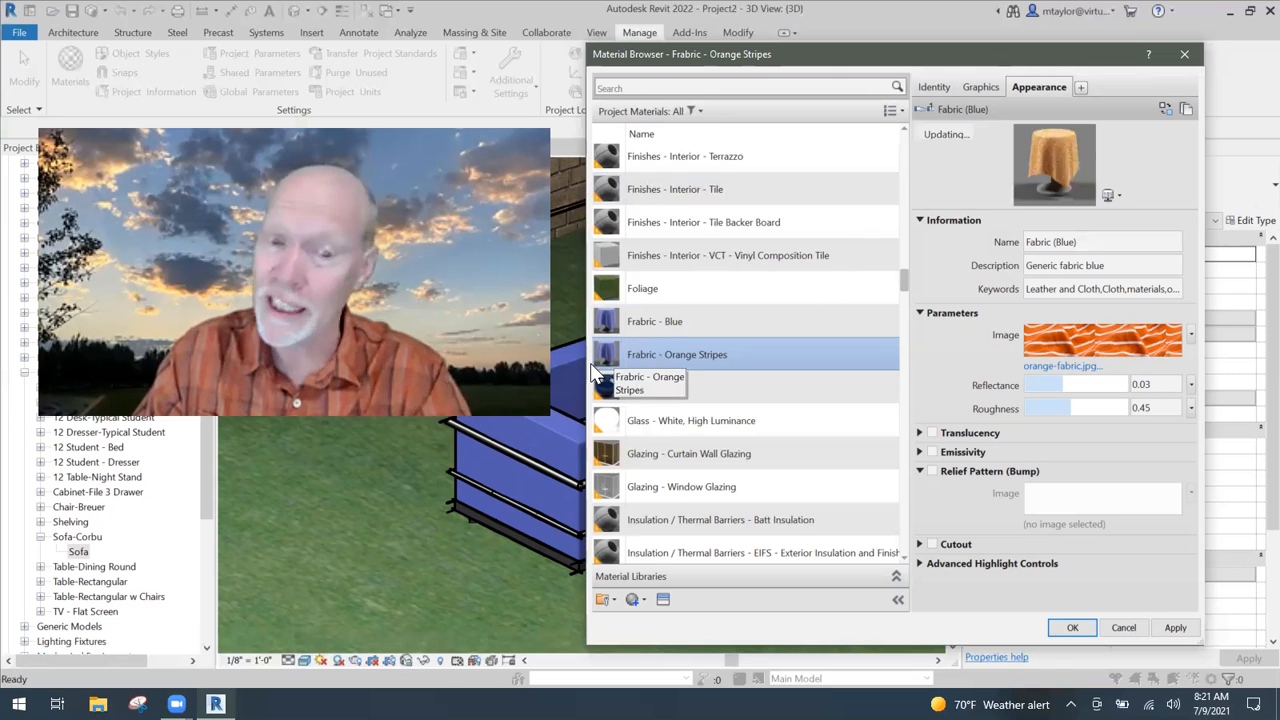
# Step: Preview the orange fabric appearance on the Sphere scene and return the preview to Draped Fabric
pyautogui.click(1110, 197)
pyautogui.moveTo(1111, 241)
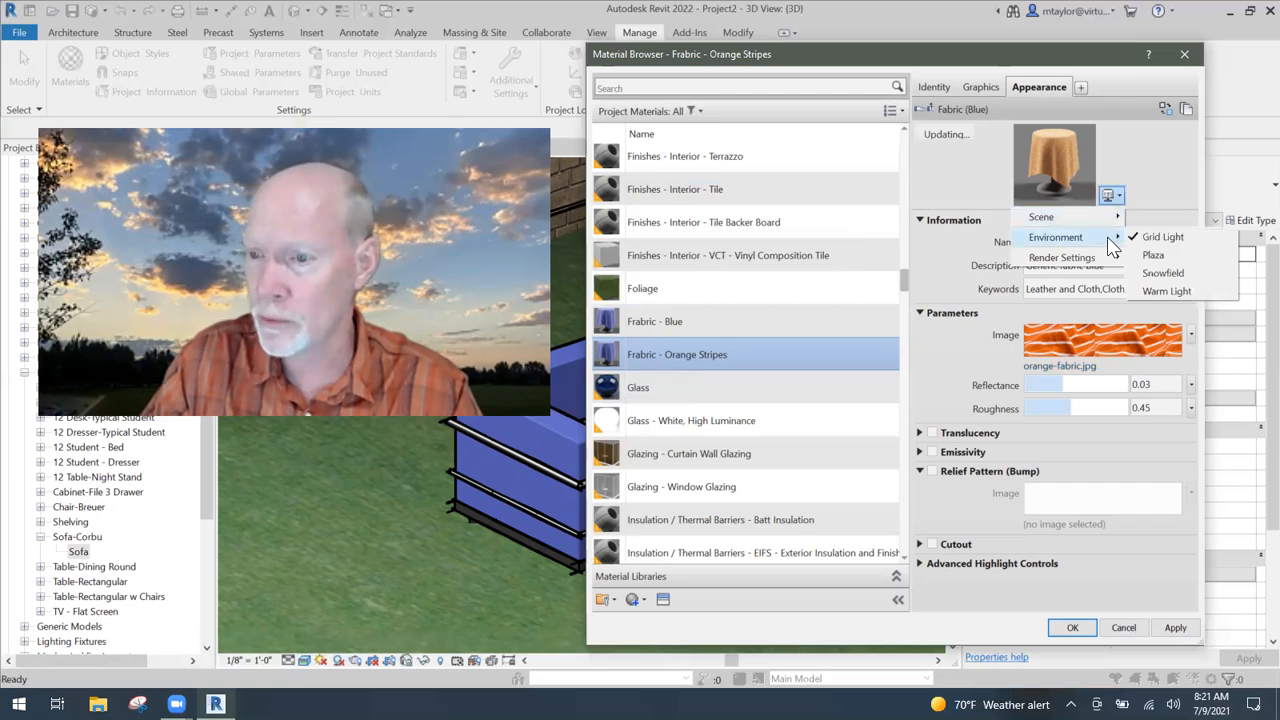
pyautogui.moveTo(1104, 218)
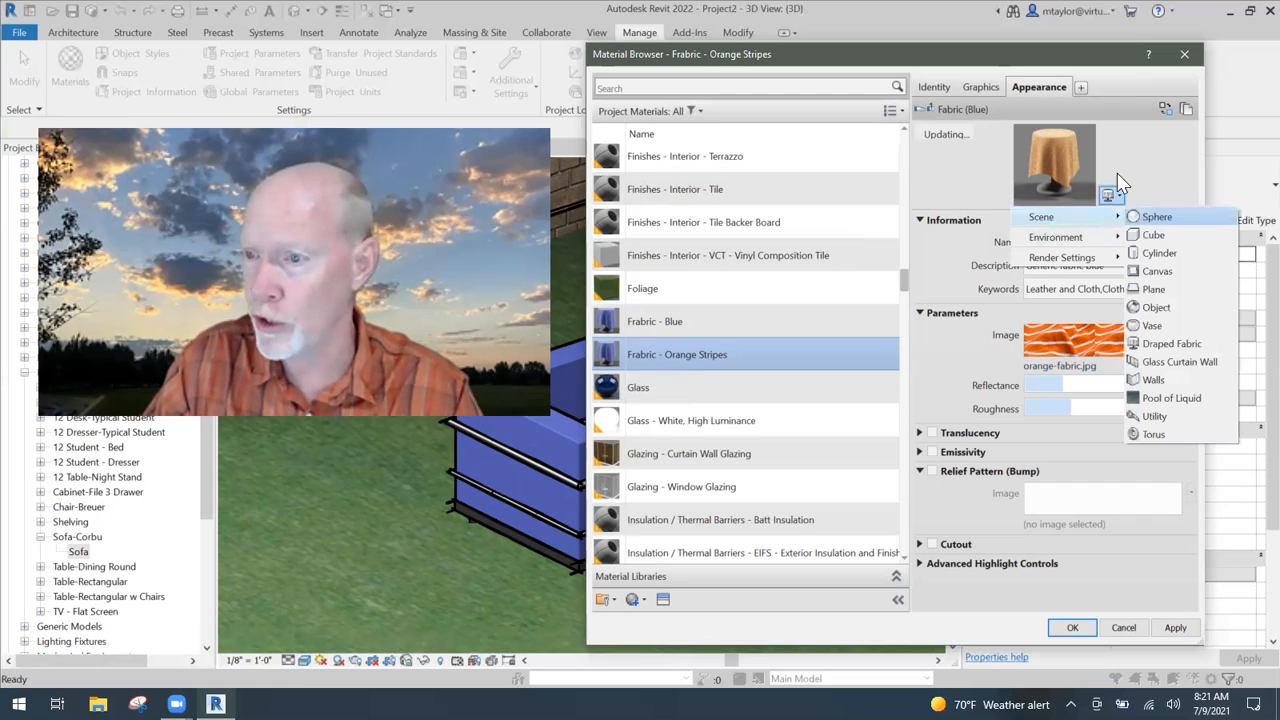
pyautogui.click(1143, 216)
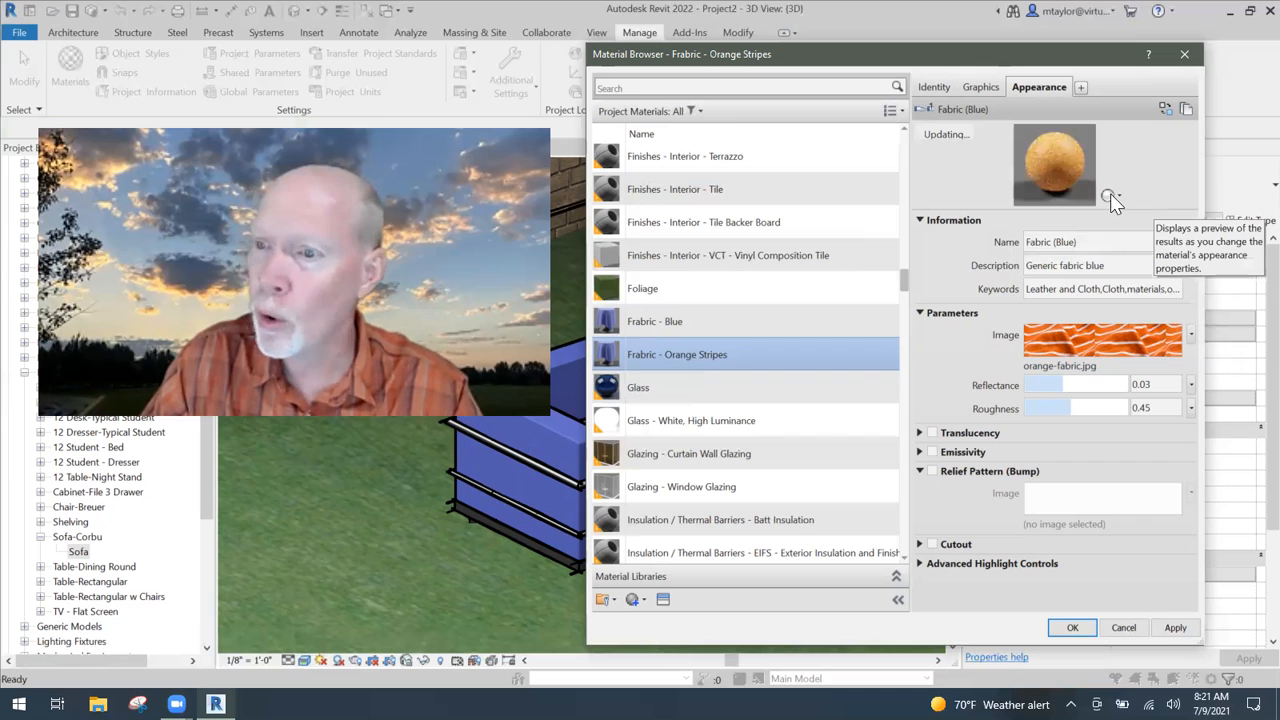
pyautogui.click(1111, 194)
pyautogui.moveTo(1116, 219)
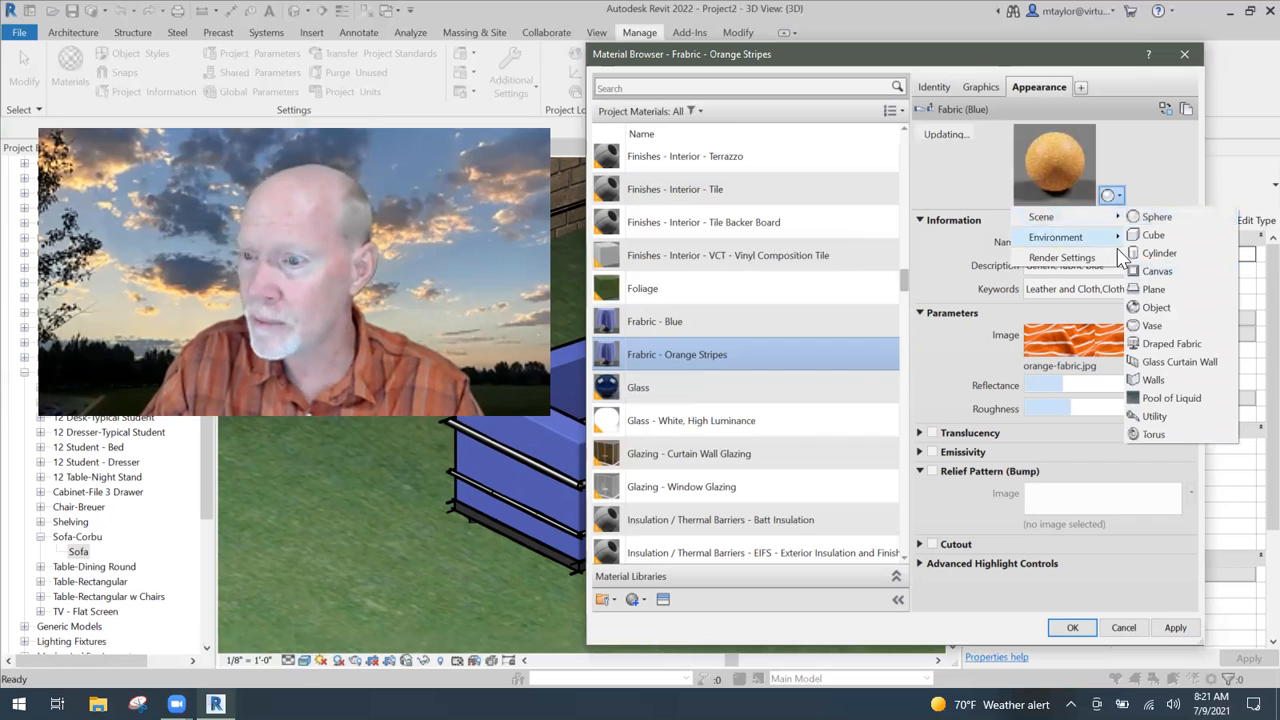
pyautogui.moveTo(1121, 241)
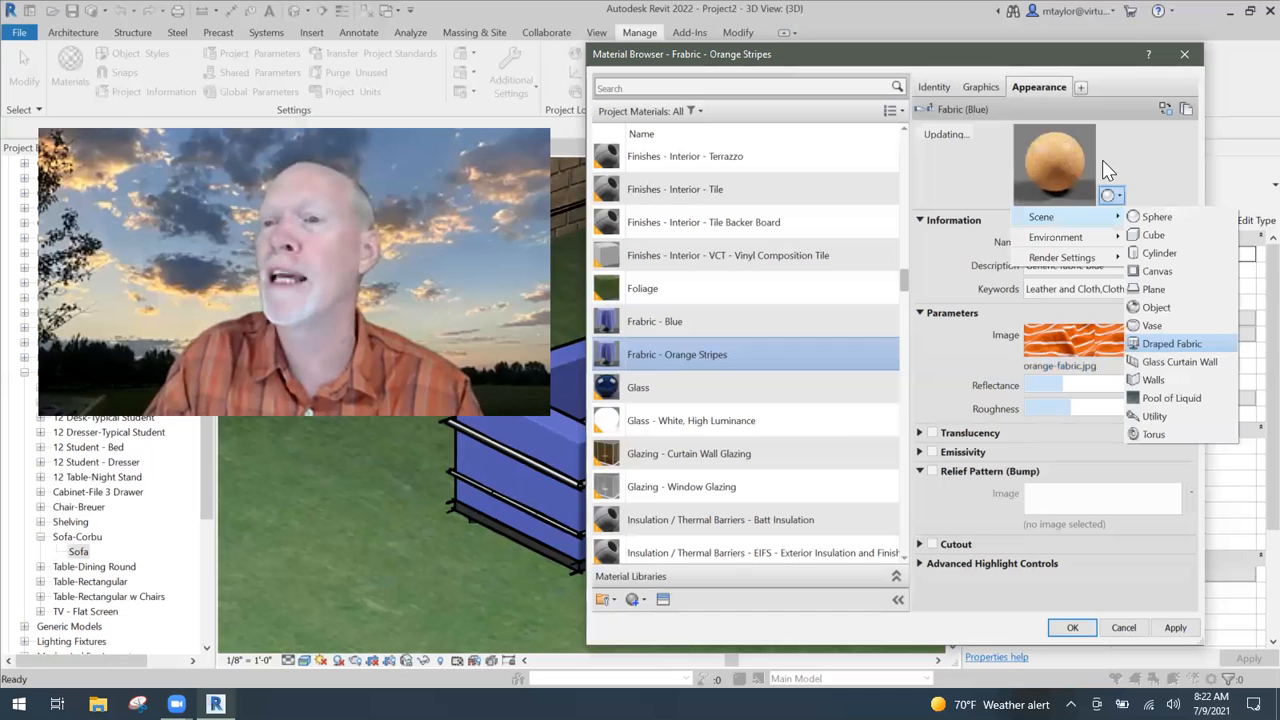
pyautogui.click(1165, 345)
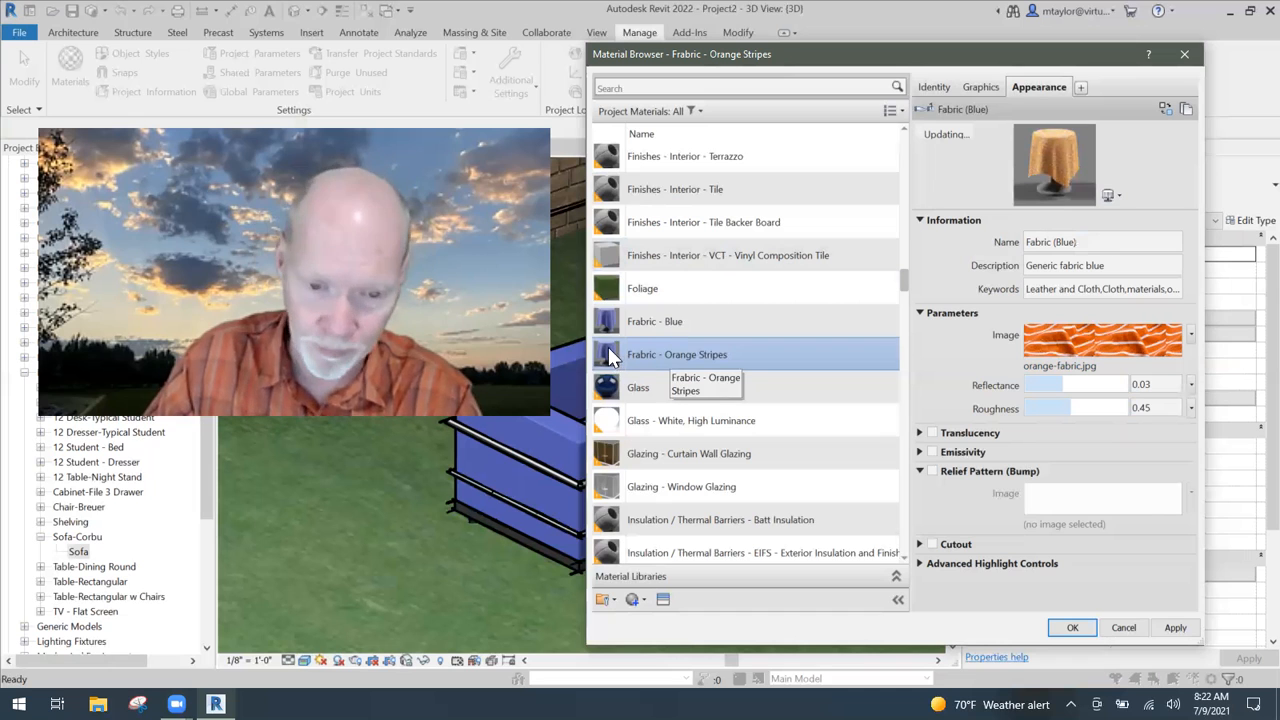
# Step: Make Frabric - Orange Stripes use its render appearance for shading, and accept the material changes
pyautogui.click(982, 89)
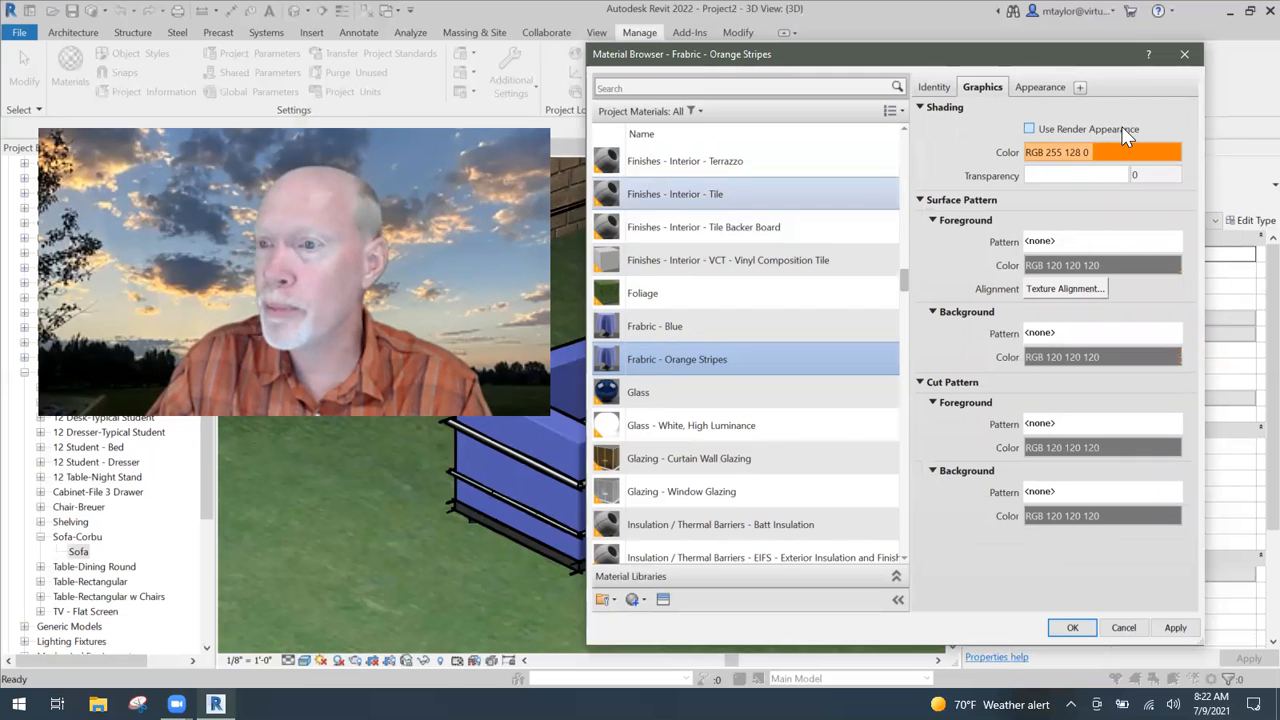
pyautogui.click(1029, 129)
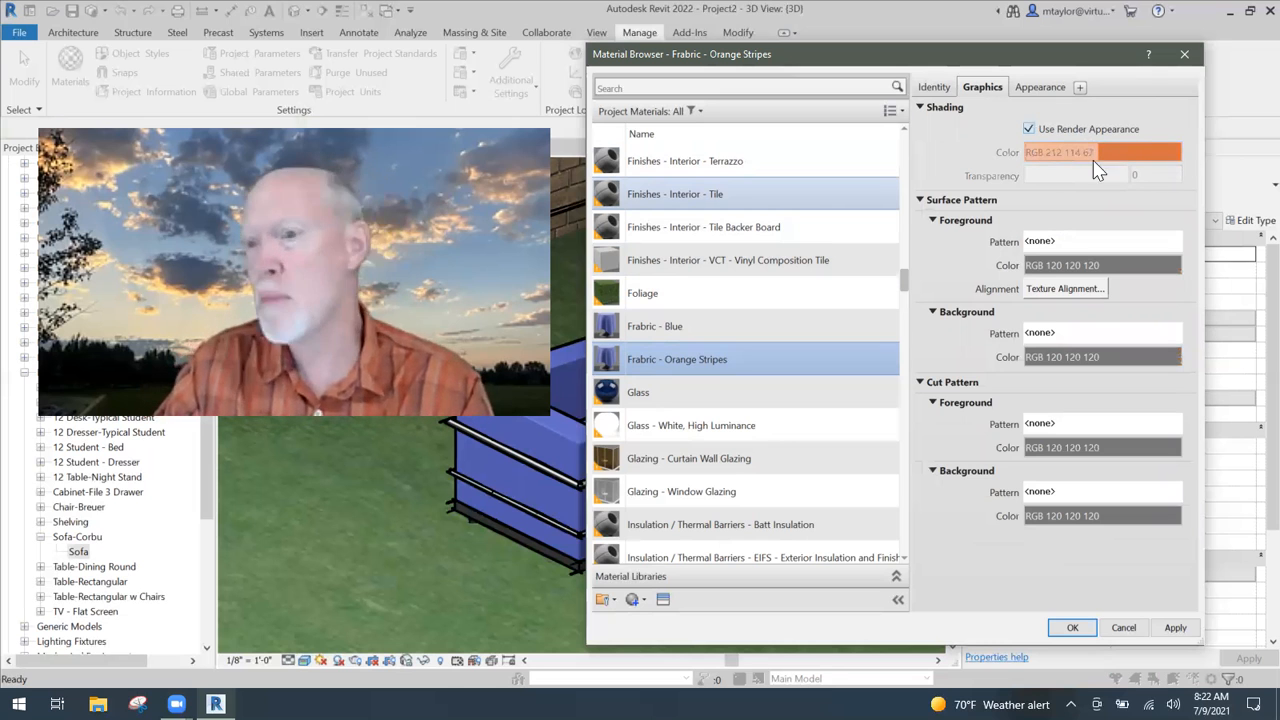
pyautogui.click(1033, 88)
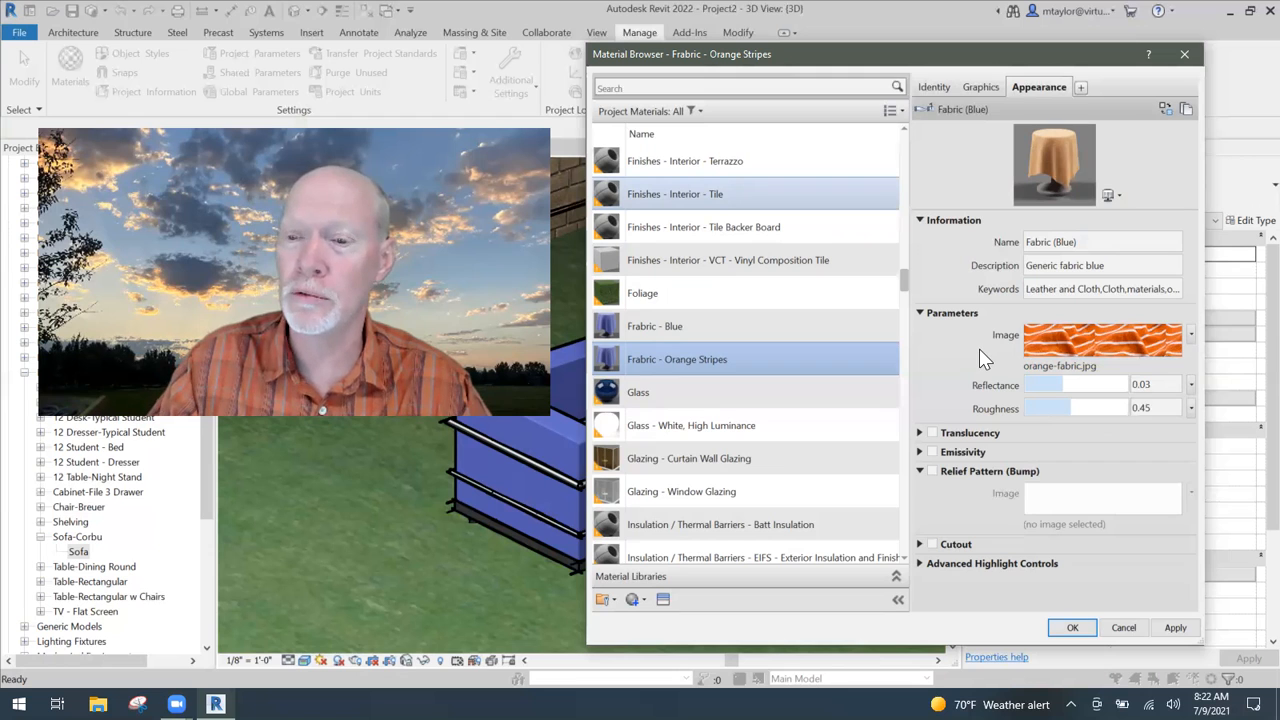
pyautogui.click(1072, 628)
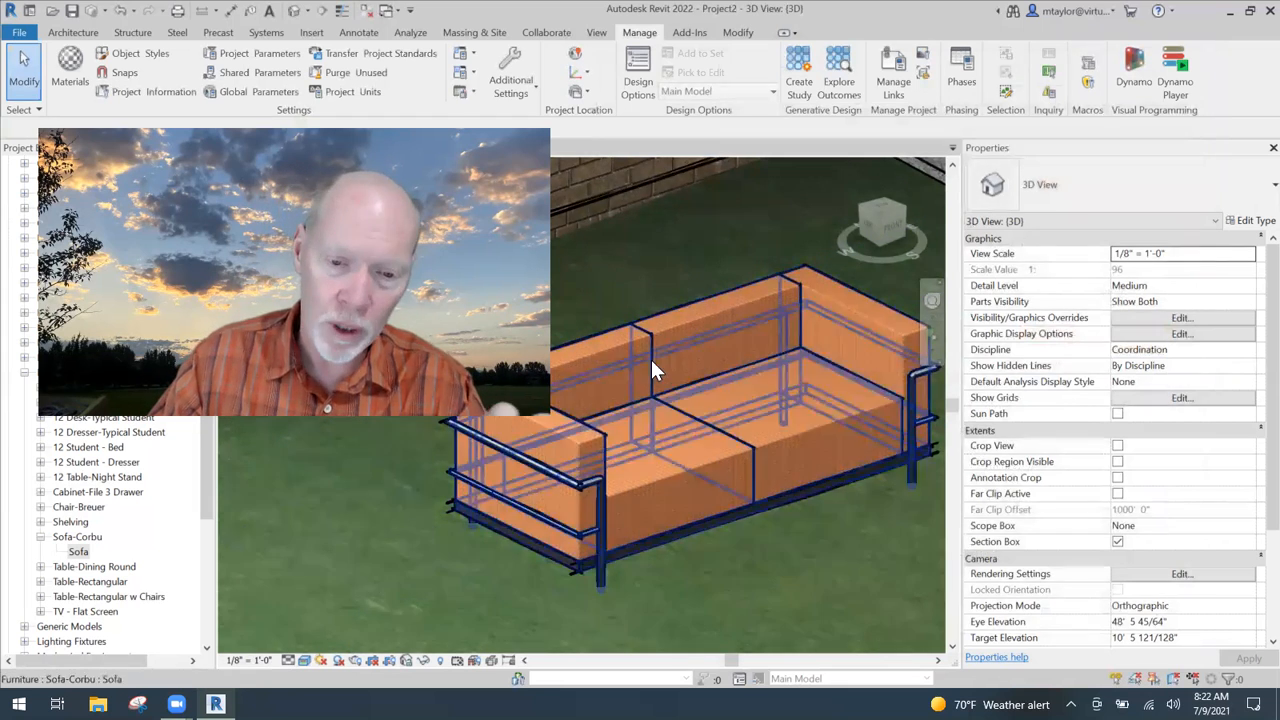
# Step: From the sofa type's Cushion Material, compare the appearance images of Frabric - Blue and Frabric - Orange Stripes
pyautogui.click(793, 444)
pyautogui.click(1247, 222)
pyautogui.click(1165, 277)
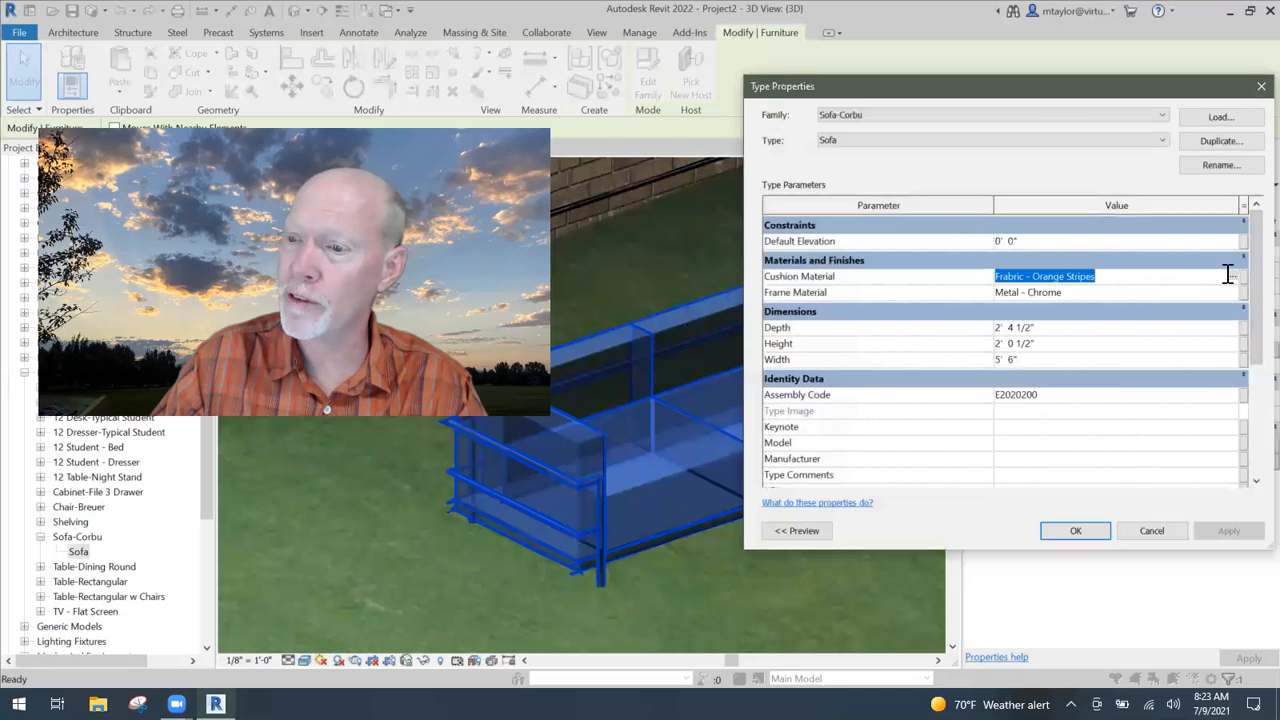
pyautogui.click(1236, 277)
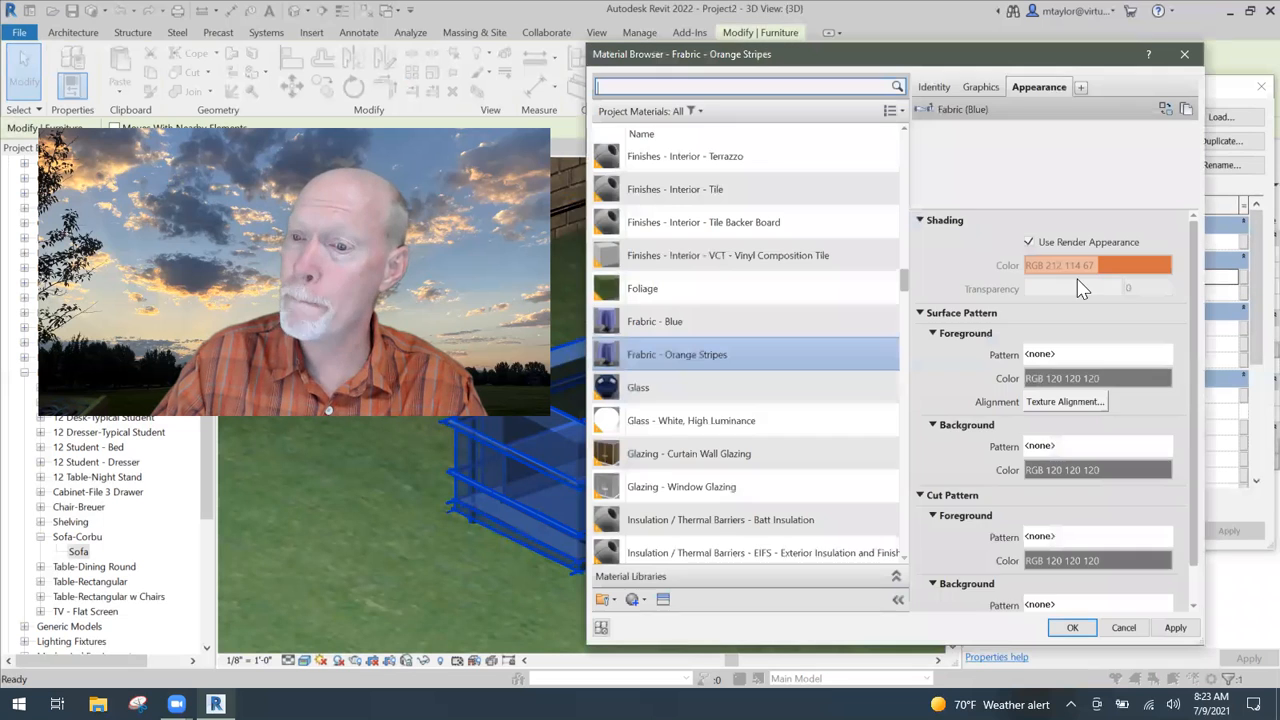
pyautogui.click(675, 321)
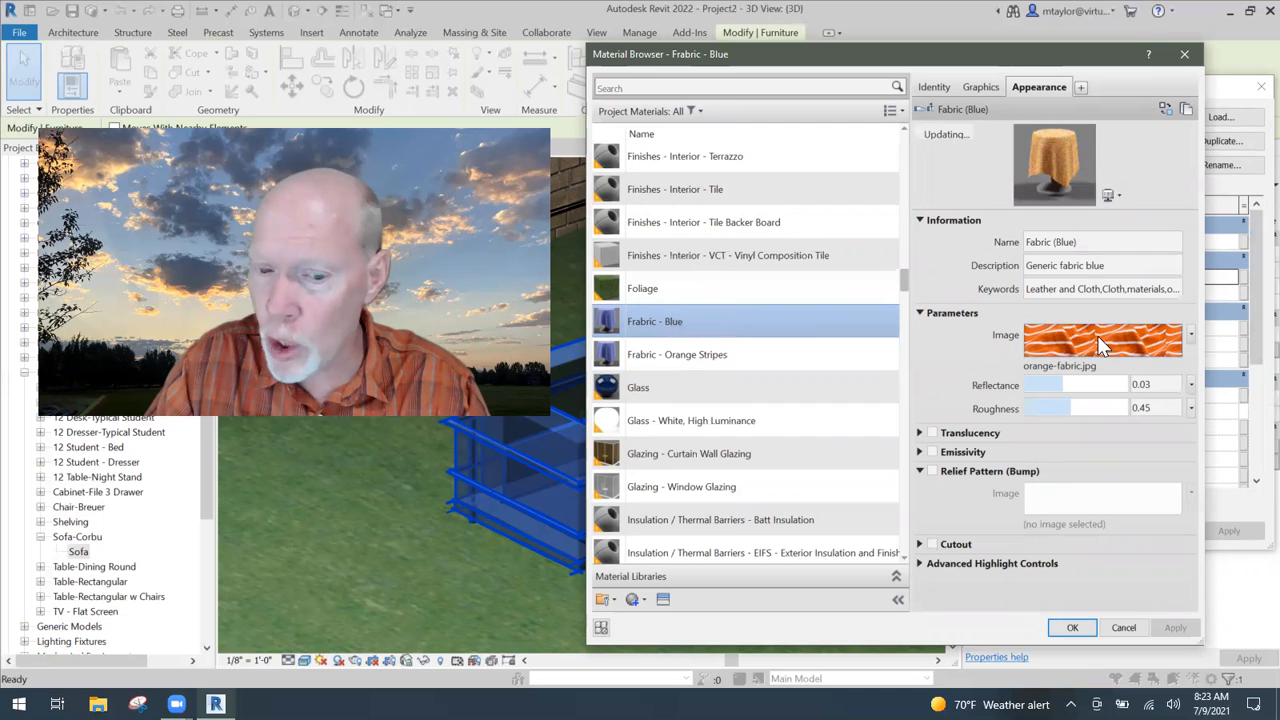
pyautogui.moveTo(1097, 335)
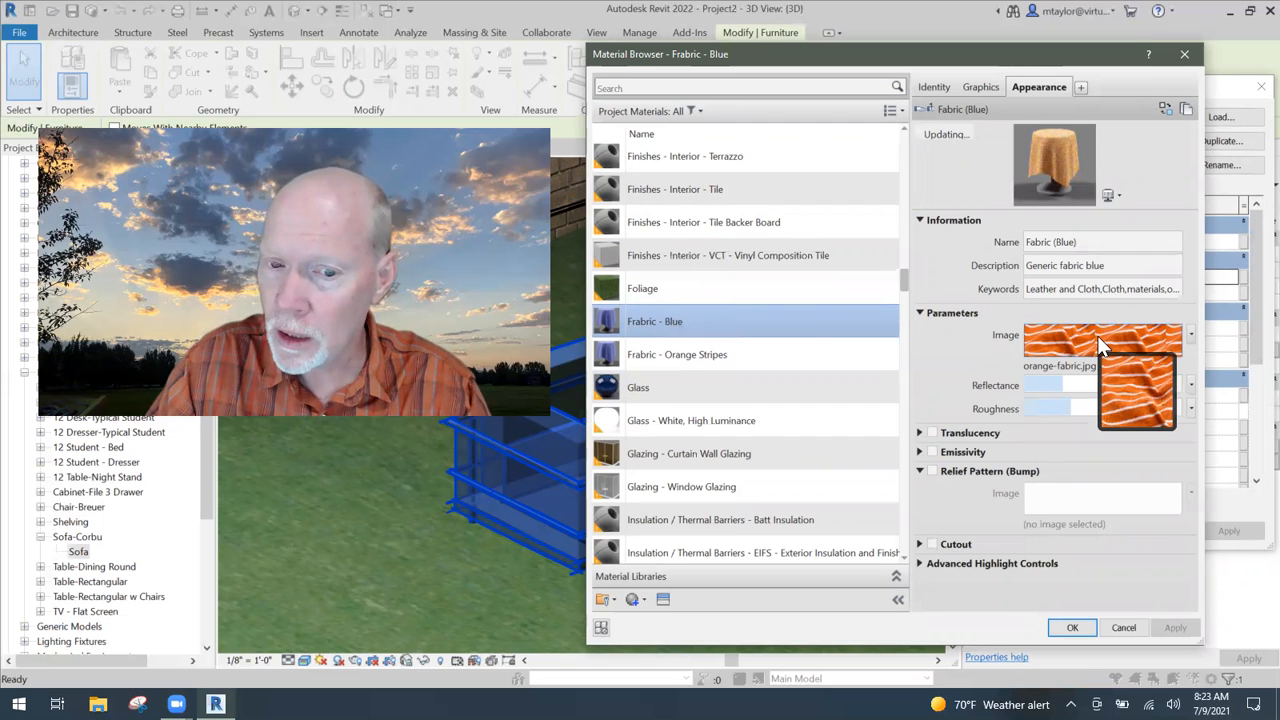
pyautogui.click(730, 355)
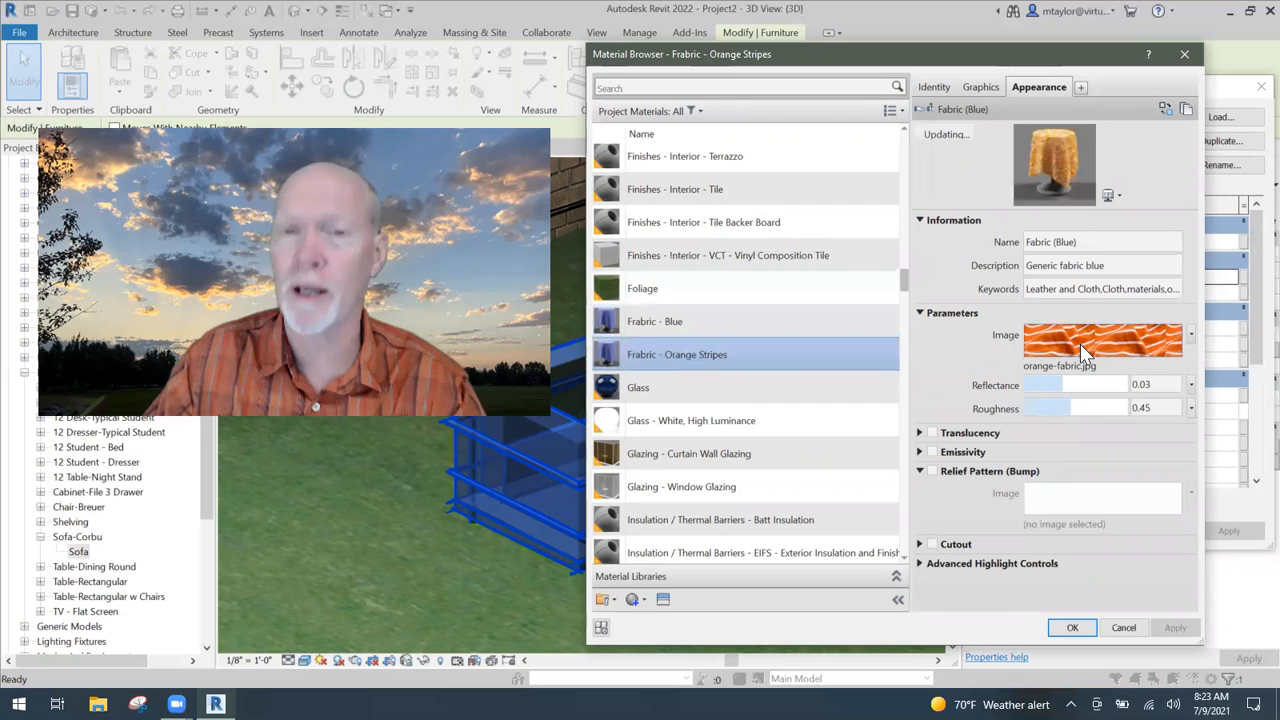
# Step: Replace the appearance asset of Frabric - Blue with Fabric (Blue), found by searching the Appearance Library for fabric
pyautogui.moveTo(1080, 344)
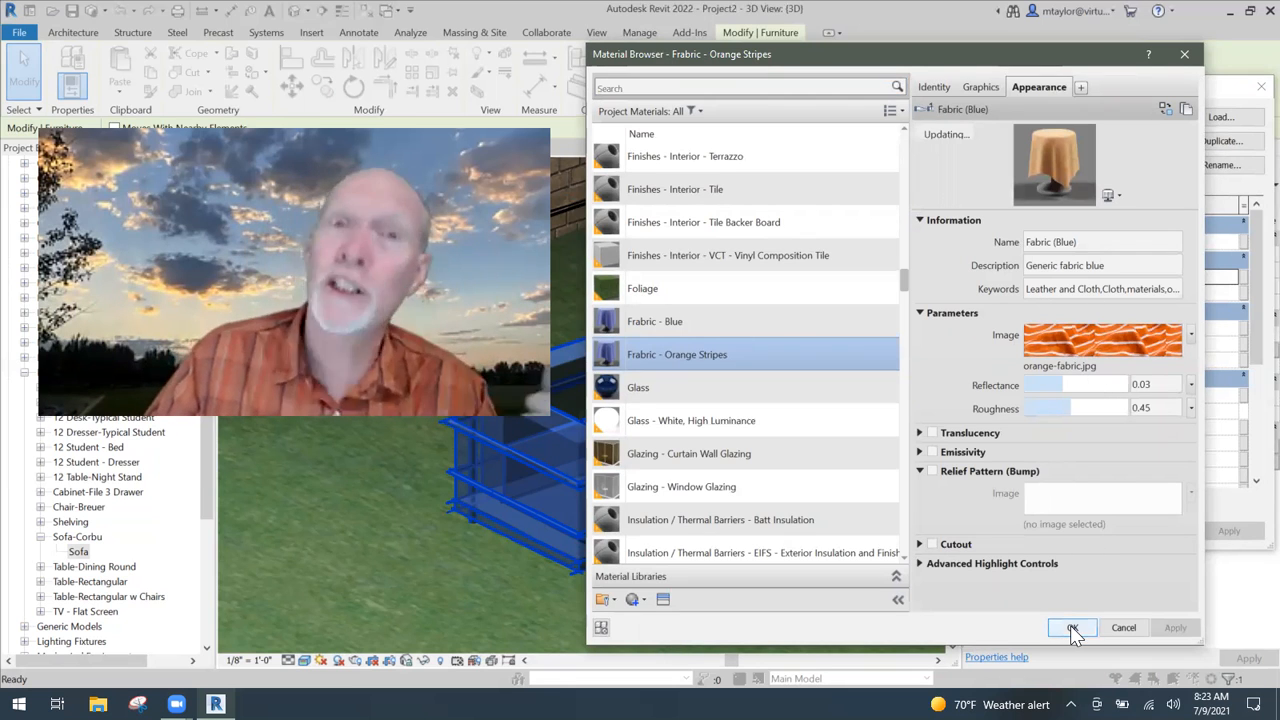
pyautogui.click(818, 322)
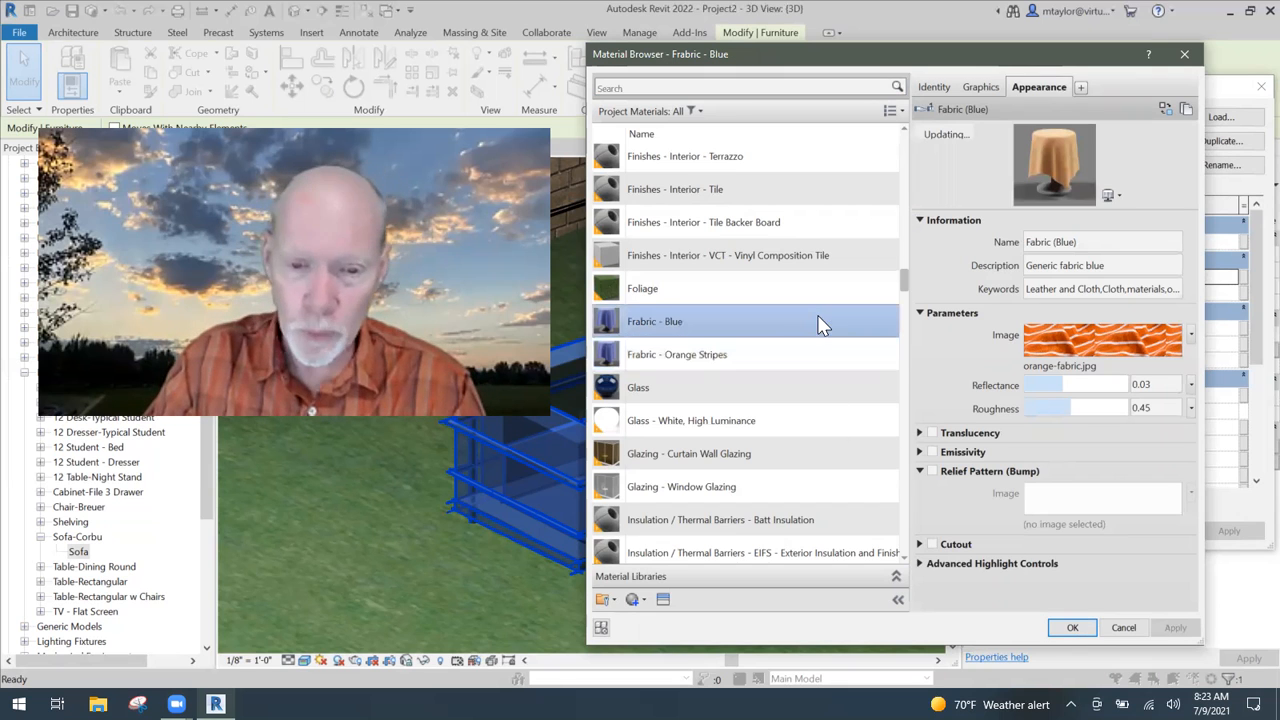
pyautogui.click(767, 357)
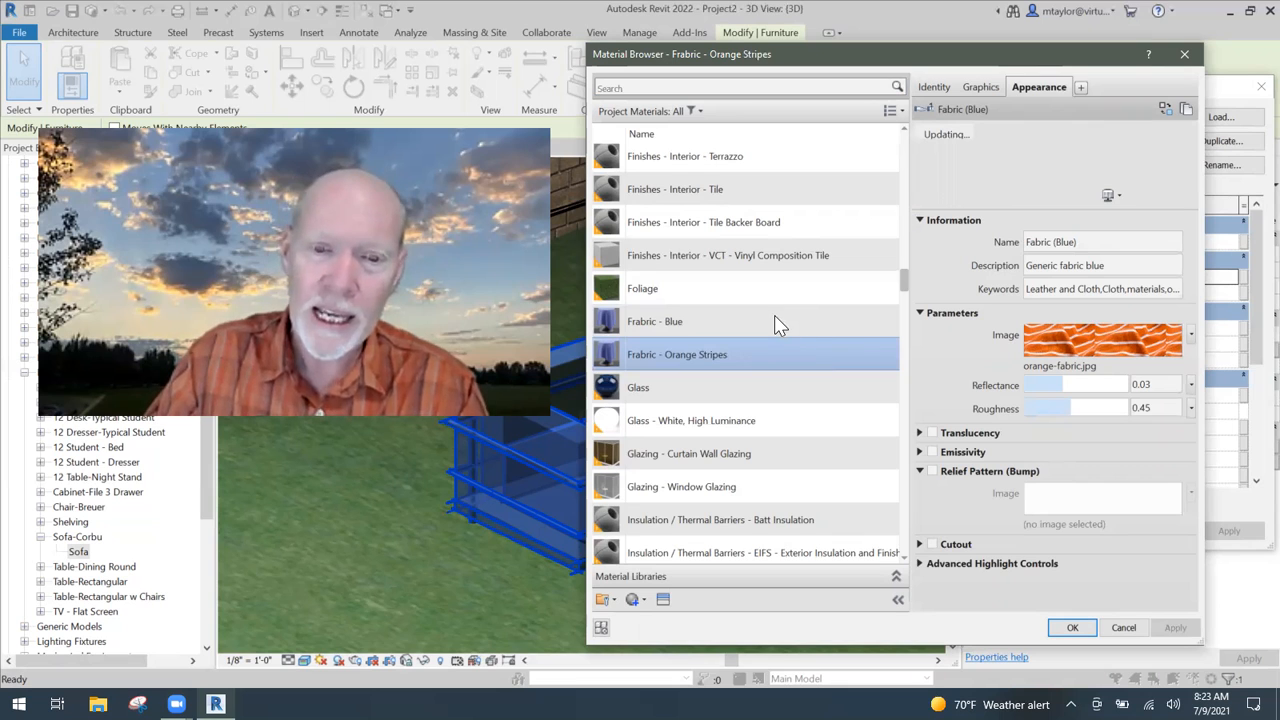
pyautogui.click(777, 323)
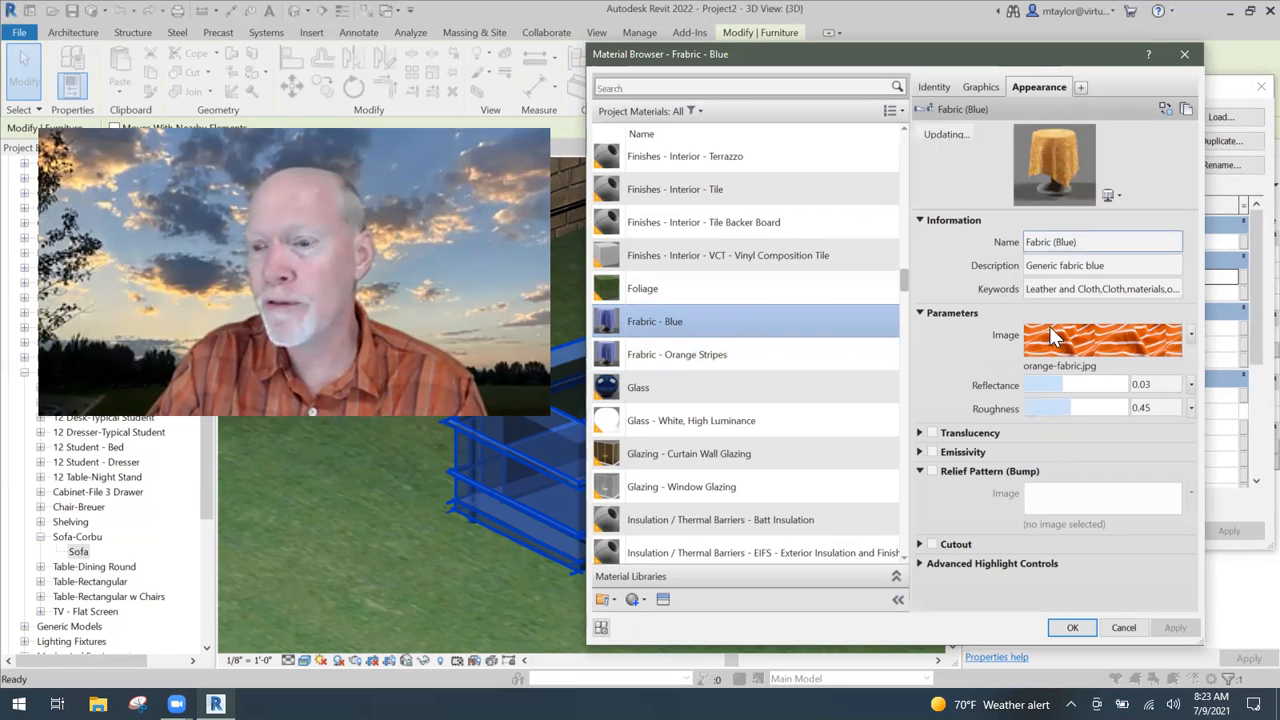
pyautogui.click(1167, 109)
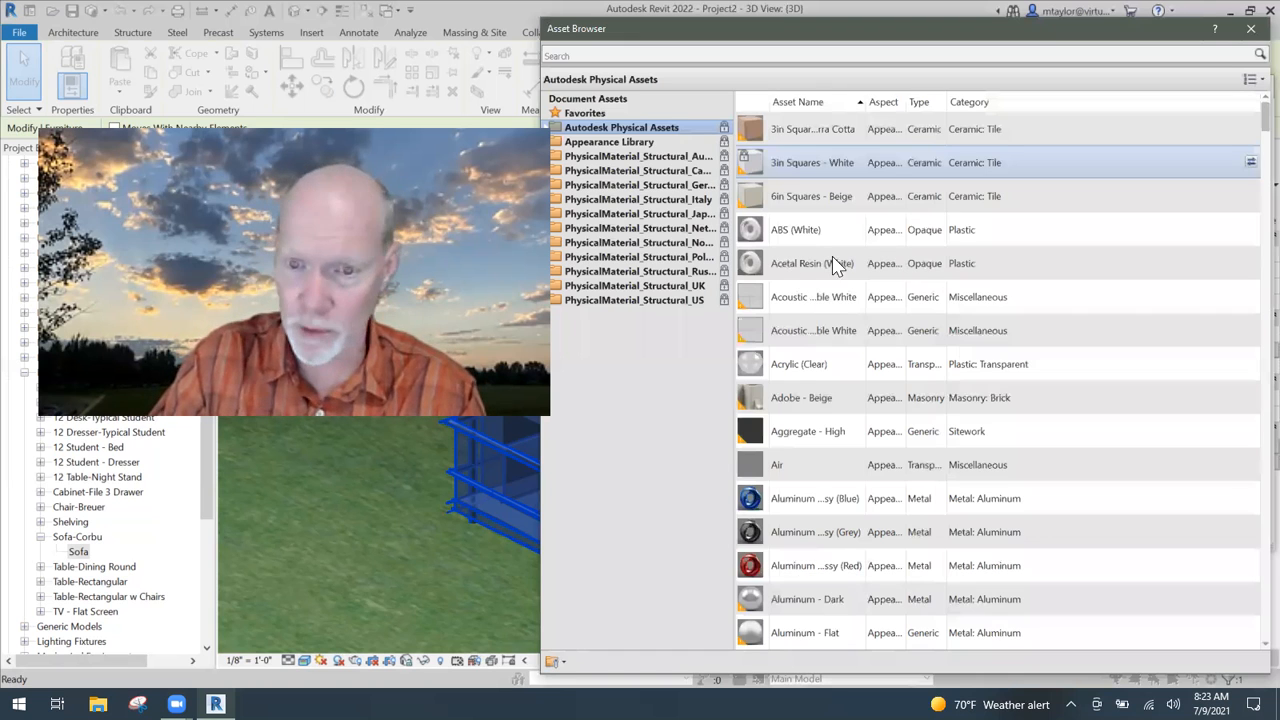
pyautogui.click(669, 56)
pyautogui.write('fabric')
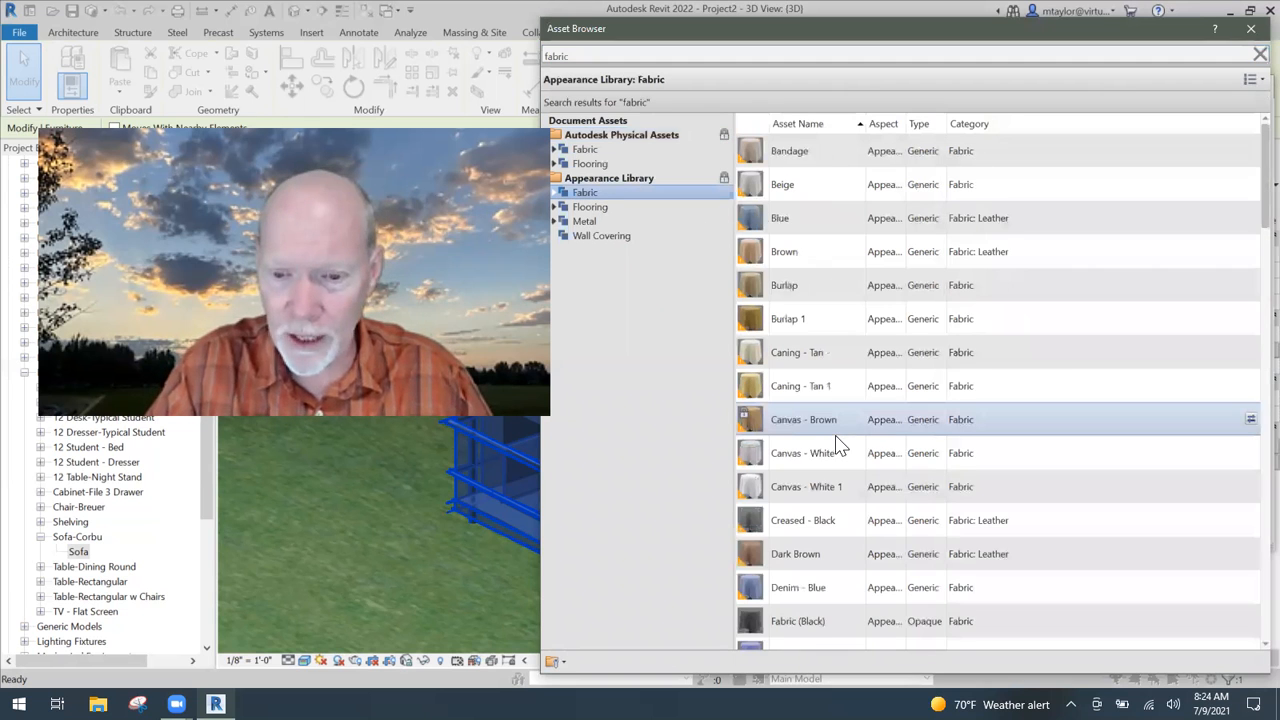
pyautogui.scroll(-3, 838, 445)
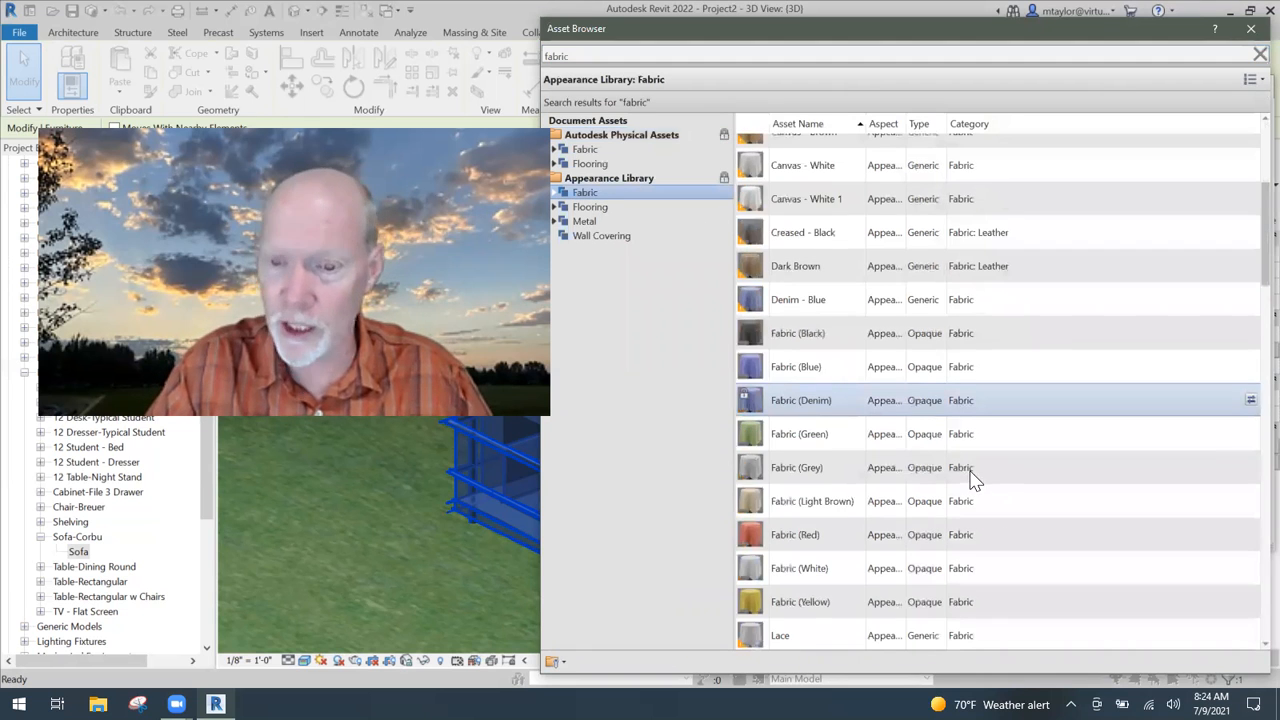
pyautogui.click(840, 367)
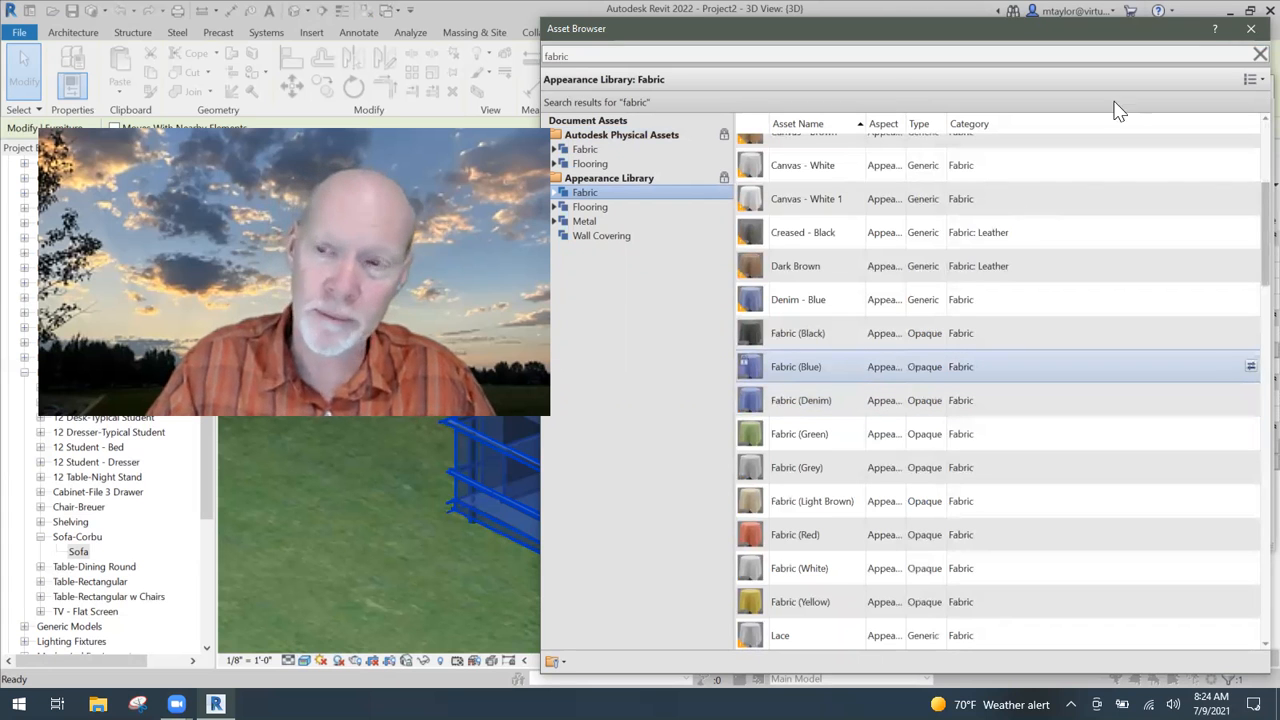
pyautogui.click(1250, 29)
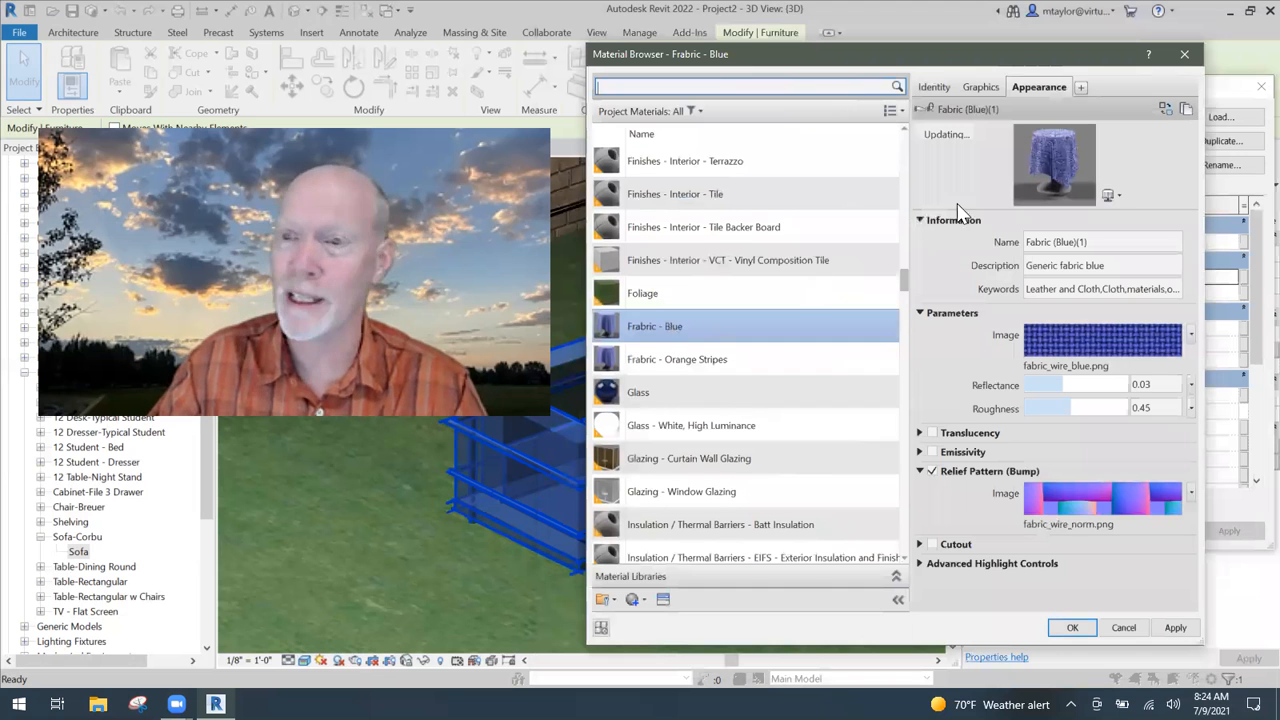
# Step: Rename the appearance asset of Frabric - Orange Stripes to Fabric (ORANGE)
pyautogui.click(752, 368)
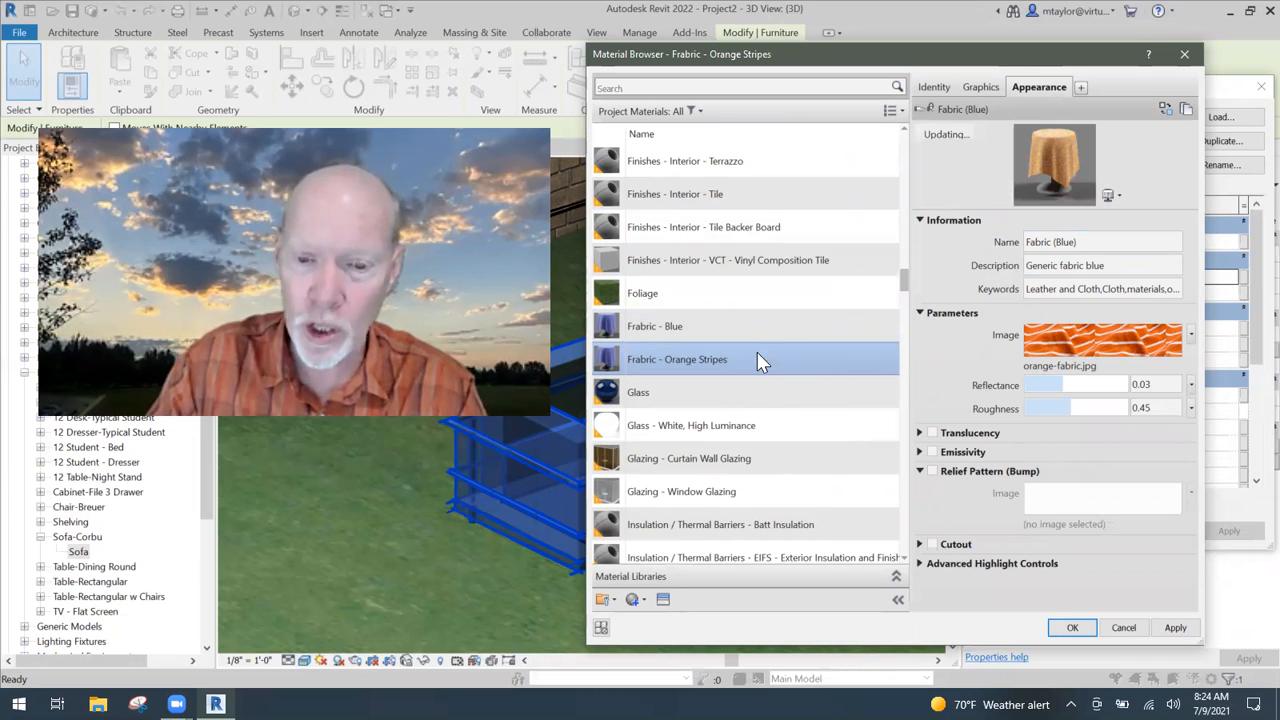
pyautogui.click(733, 328)
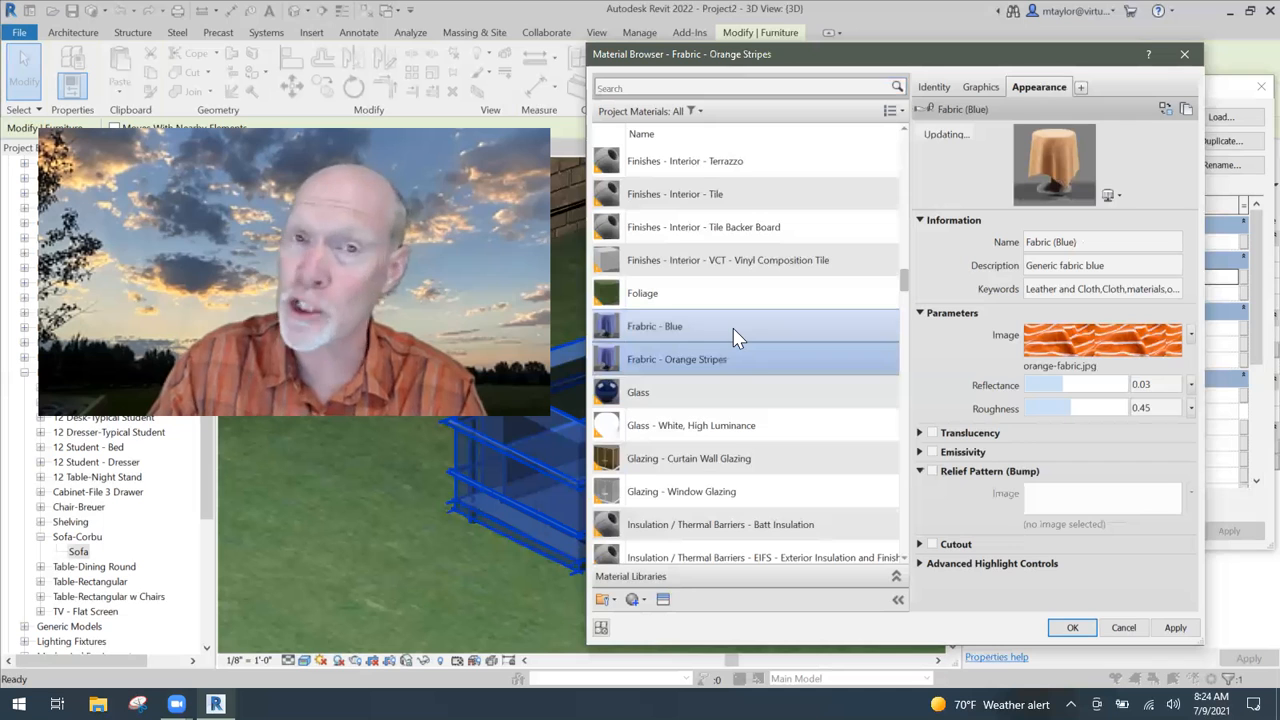
pyautogui.click(769, 359)
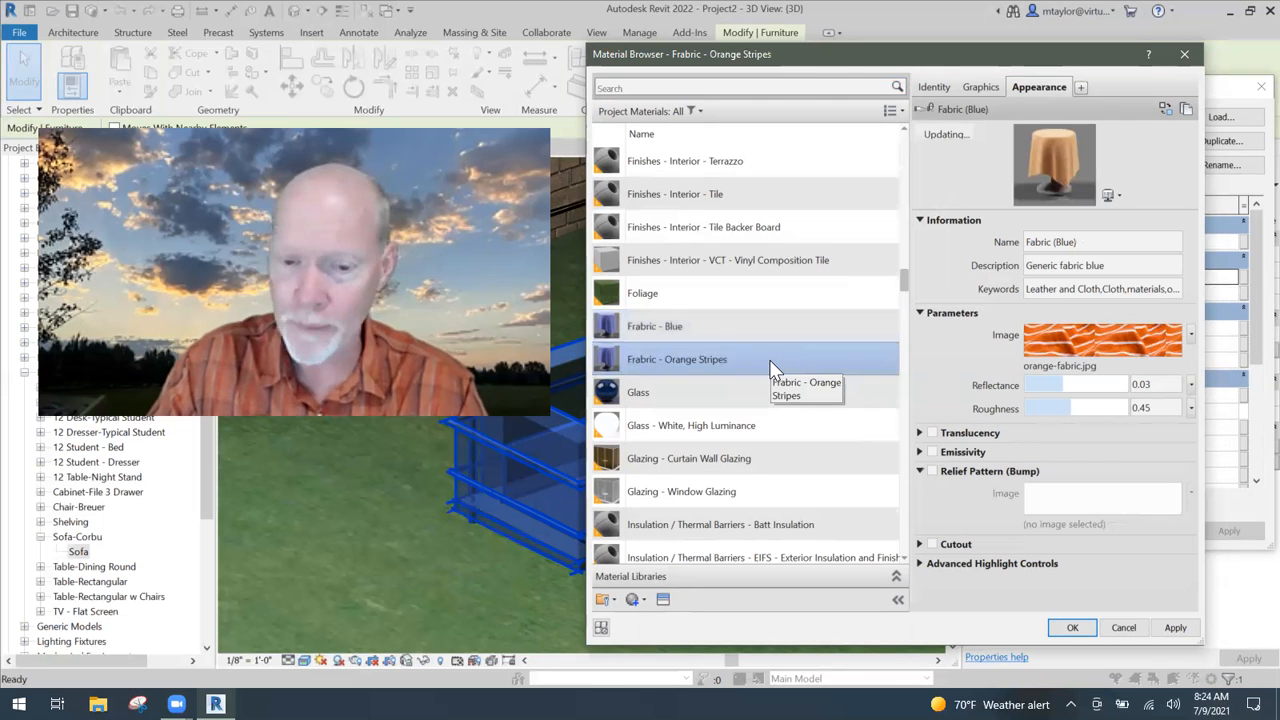
pyautogui.click(1092, 240)
pyautogui.moveTo(1092, 240); pyautogui.dragTo(1062, 236)
pyautogui.write('(O')
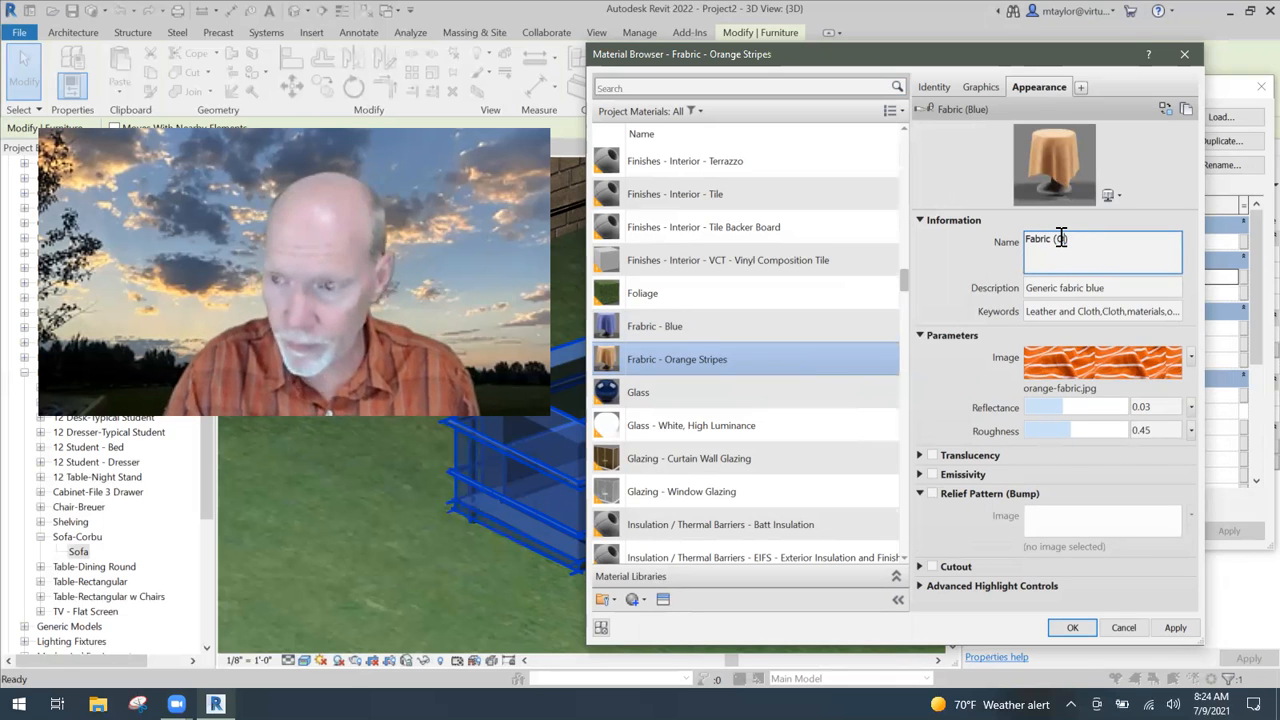
pyautogui.write('R')
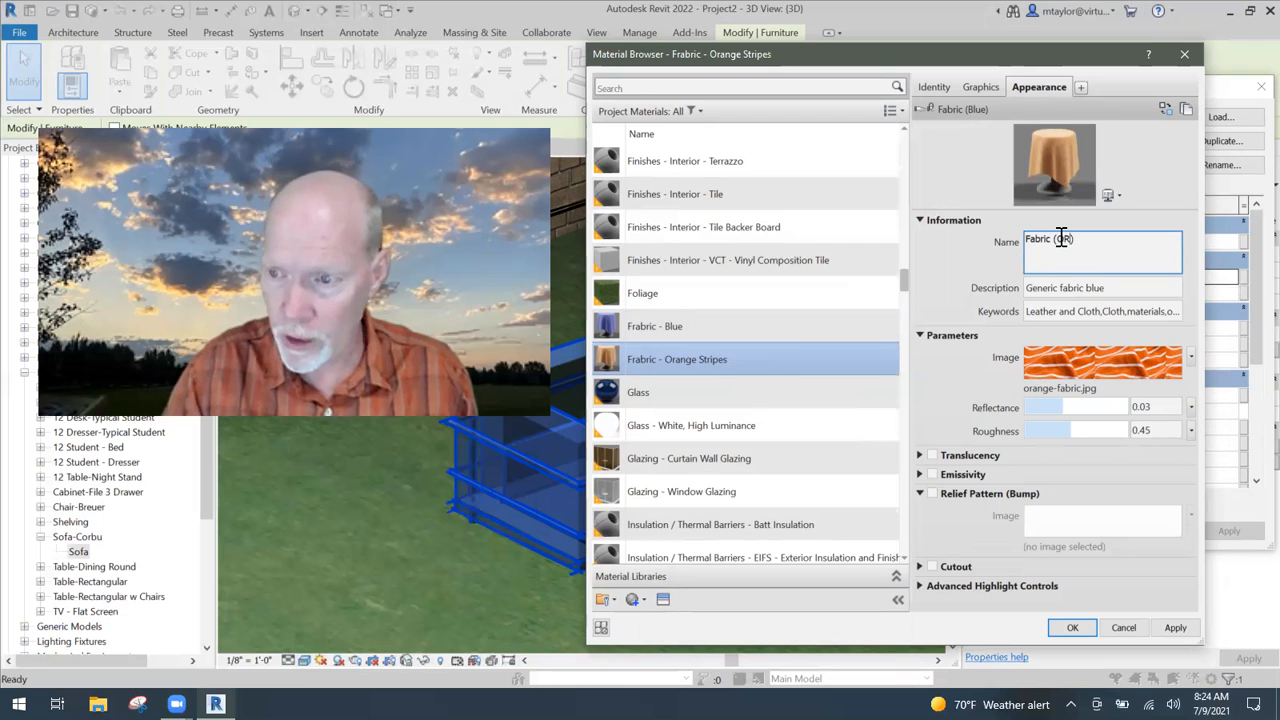
pyautogui.write('ANGE')
# Step: Change the description of the orange appearance asset to "fabric STRIPED ORANGE"
pyautogui.click(1088, 288)
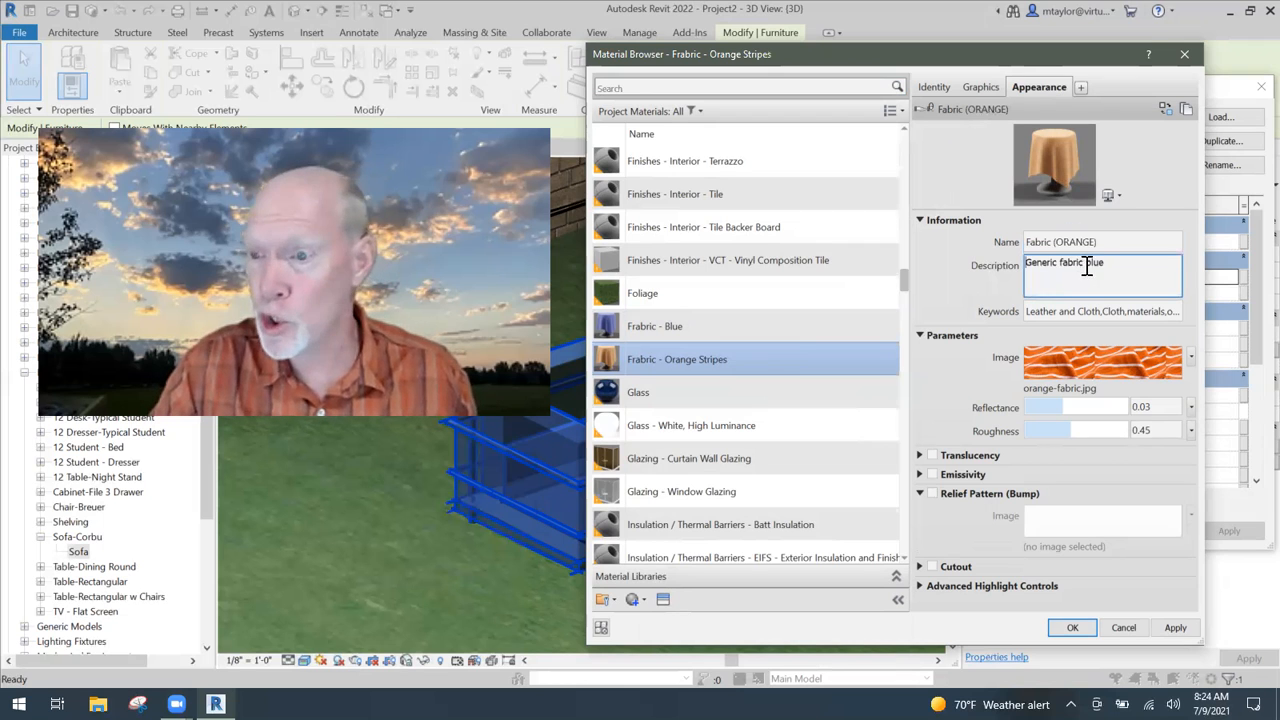
pyautogui.moveTo(1087, 265); pyautogui.dragTo(1103, 266)
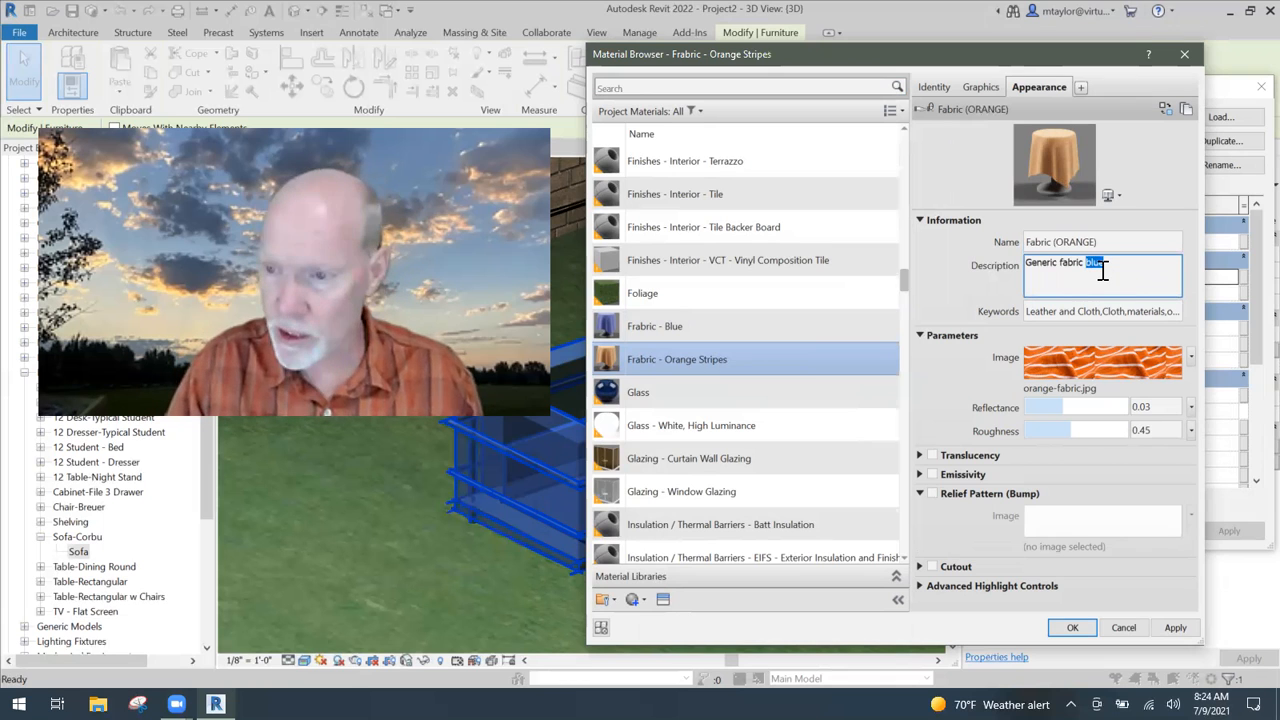
pyautogui.write('STR')
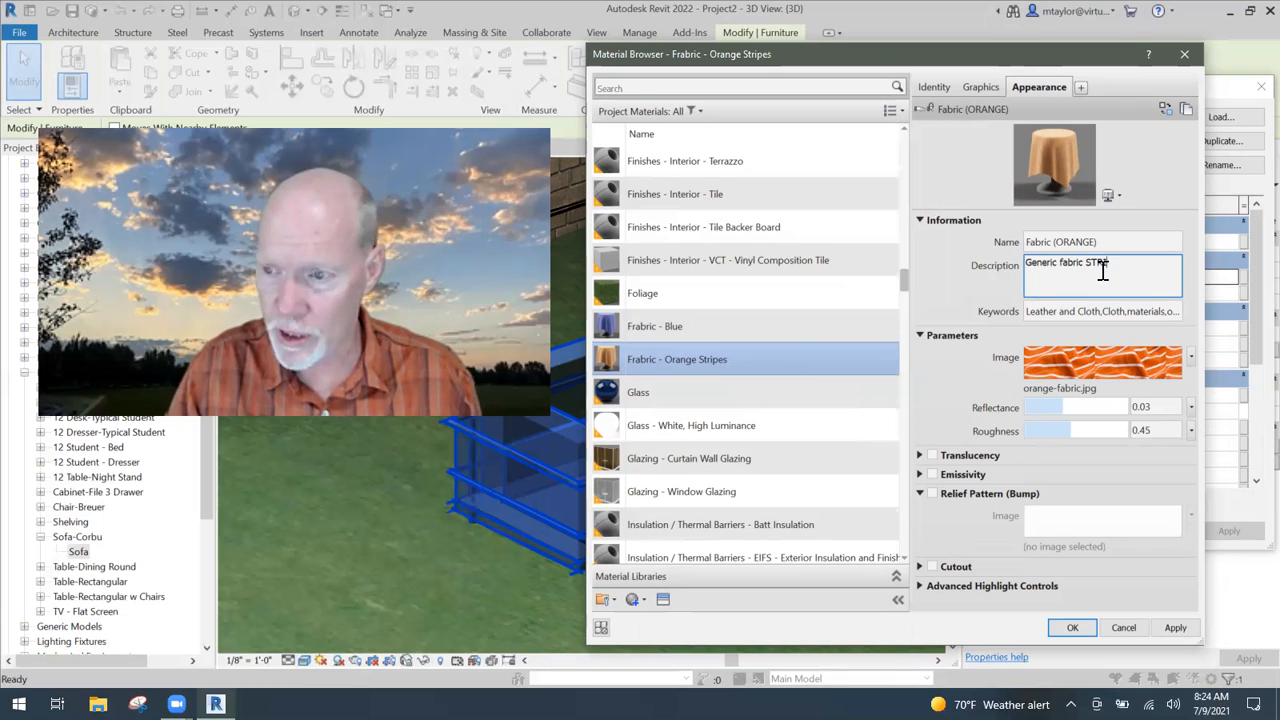
pyautogui.write('IPED ORANGE')
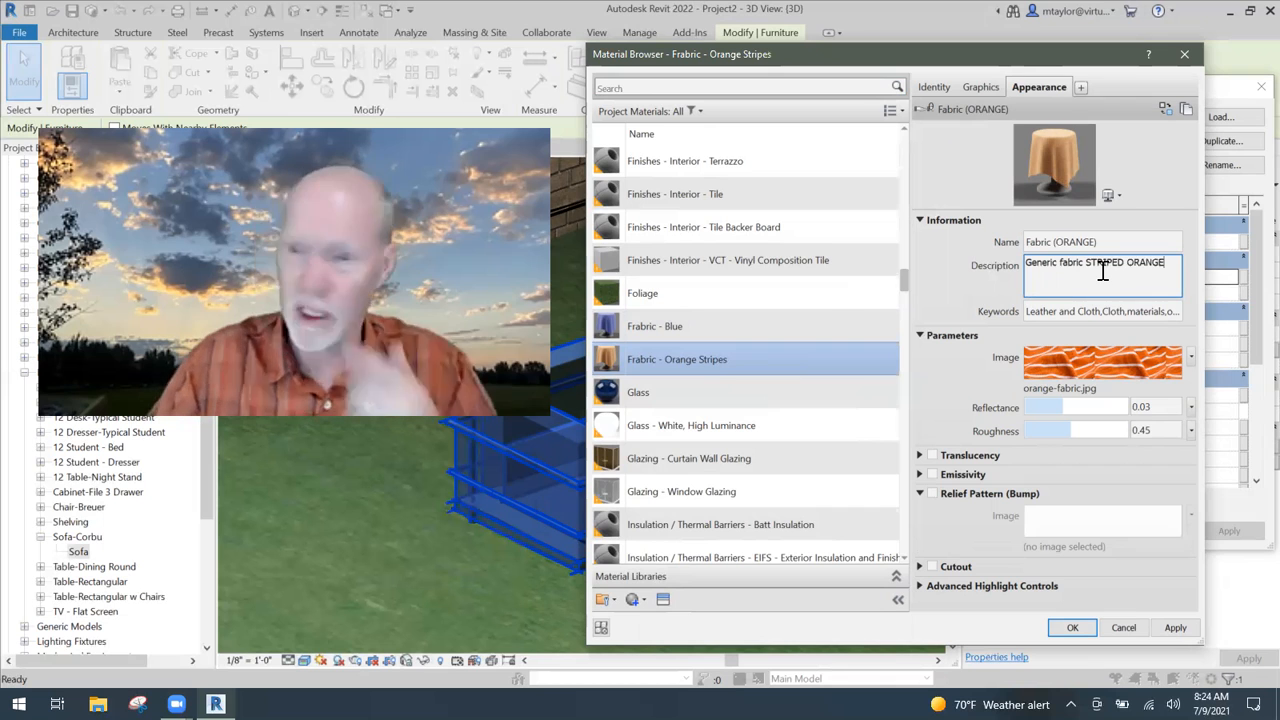
pyautogui.moveTo(1058, 263); pyautogui.dragTo(1010, 272)
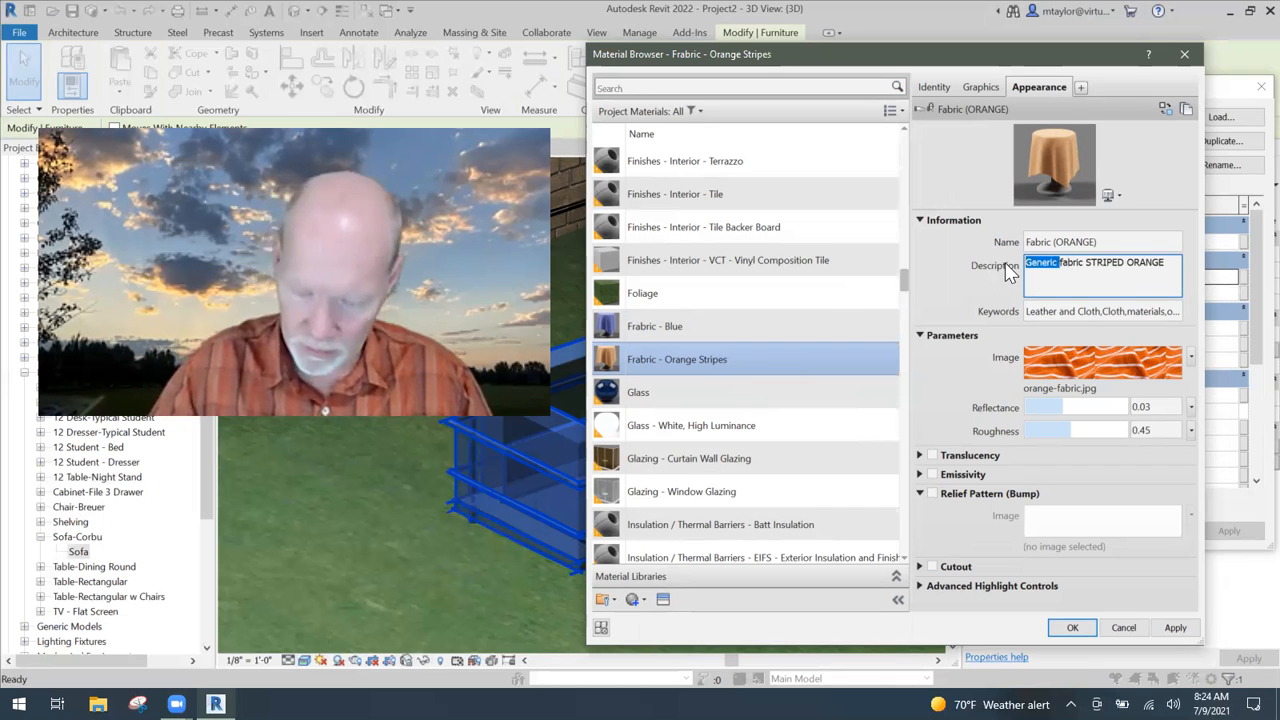
pyautogui.press('Delete')
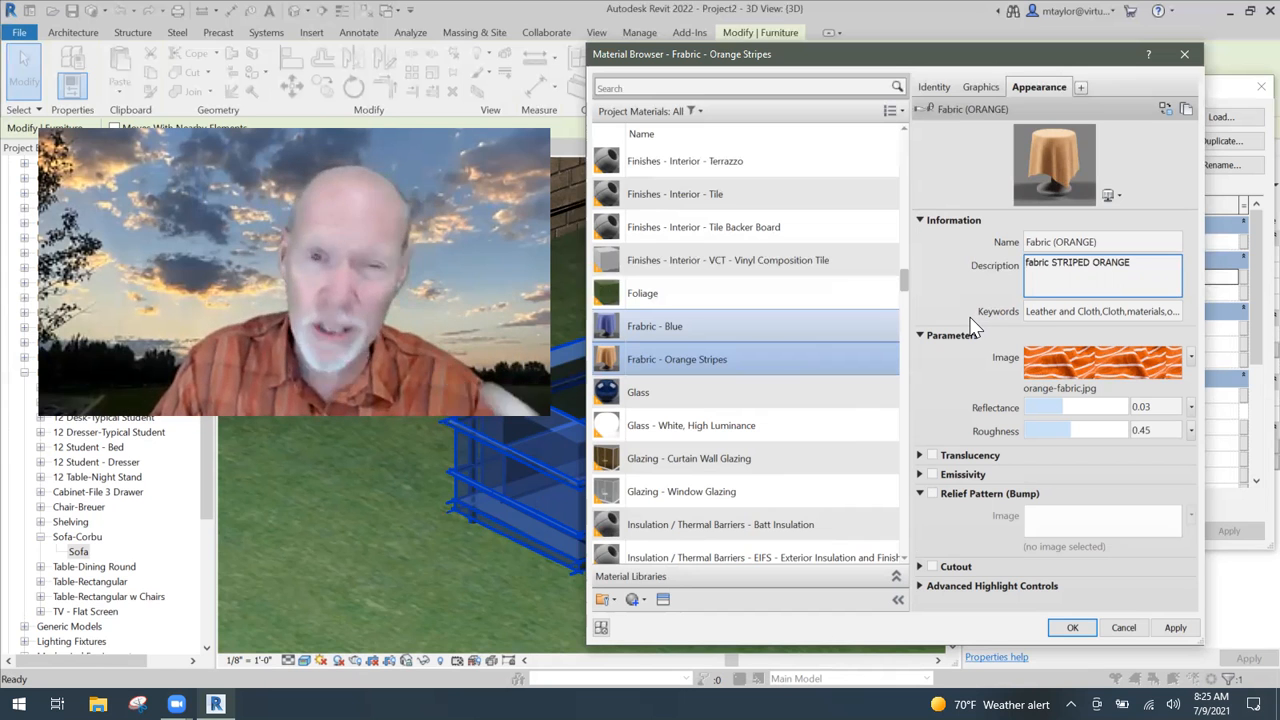
# Step: Check the separate appearances of Frabric - Blue and Frabric - Orange Stripes, and accept Frabric - Orange Stripes as the sofa type's cushion material
pyautogui.click(796, 365)
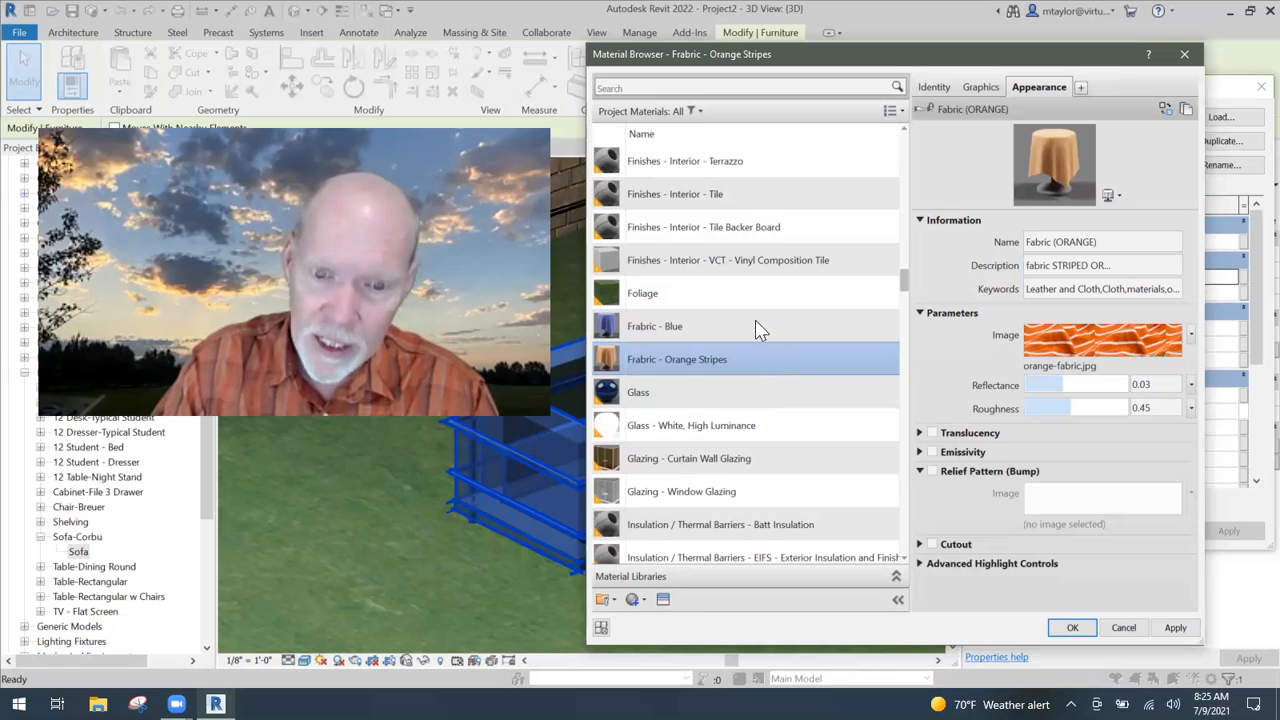
pyautogui.click(757, 330)
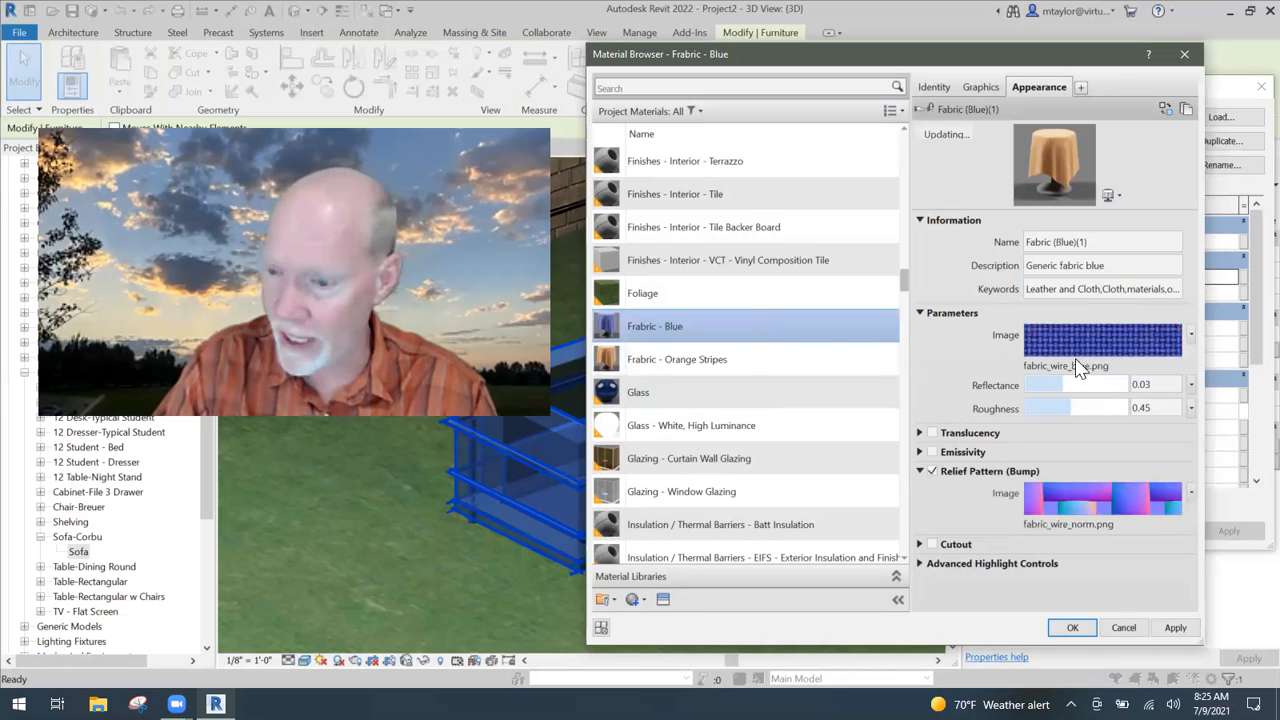
pyautogui.click(748, 365)
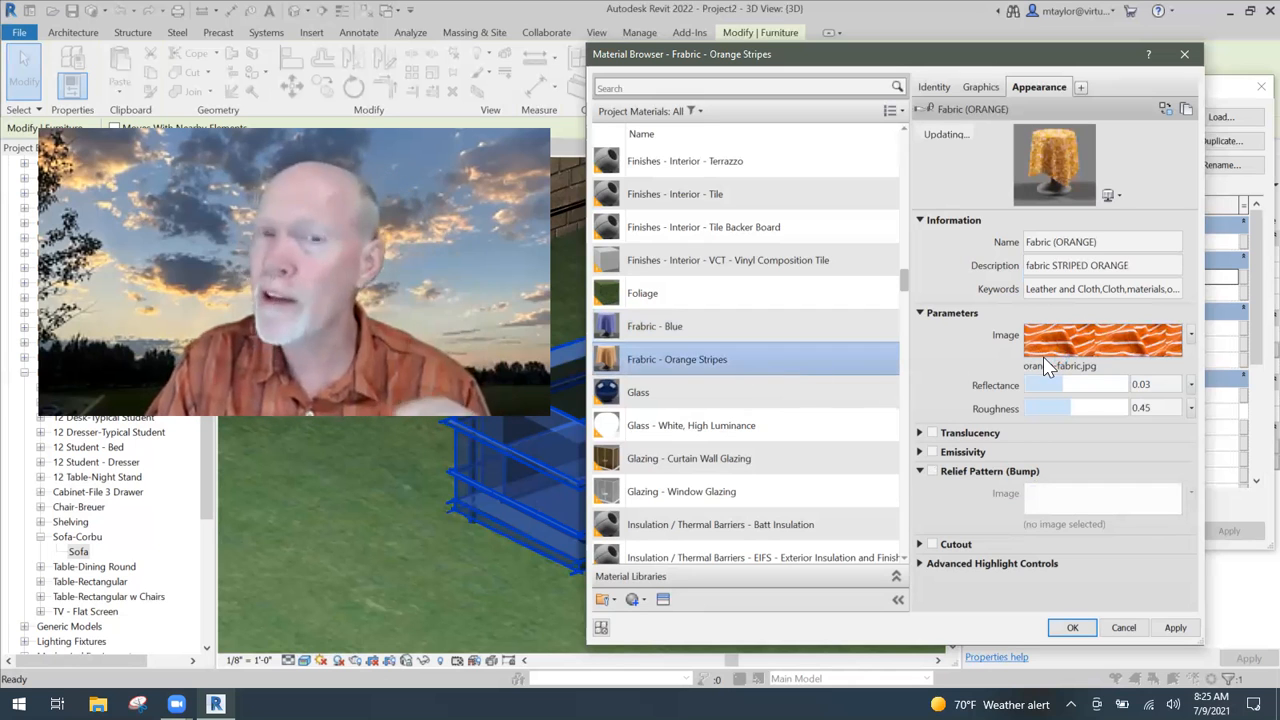
pyautogui.click(1072, 628)
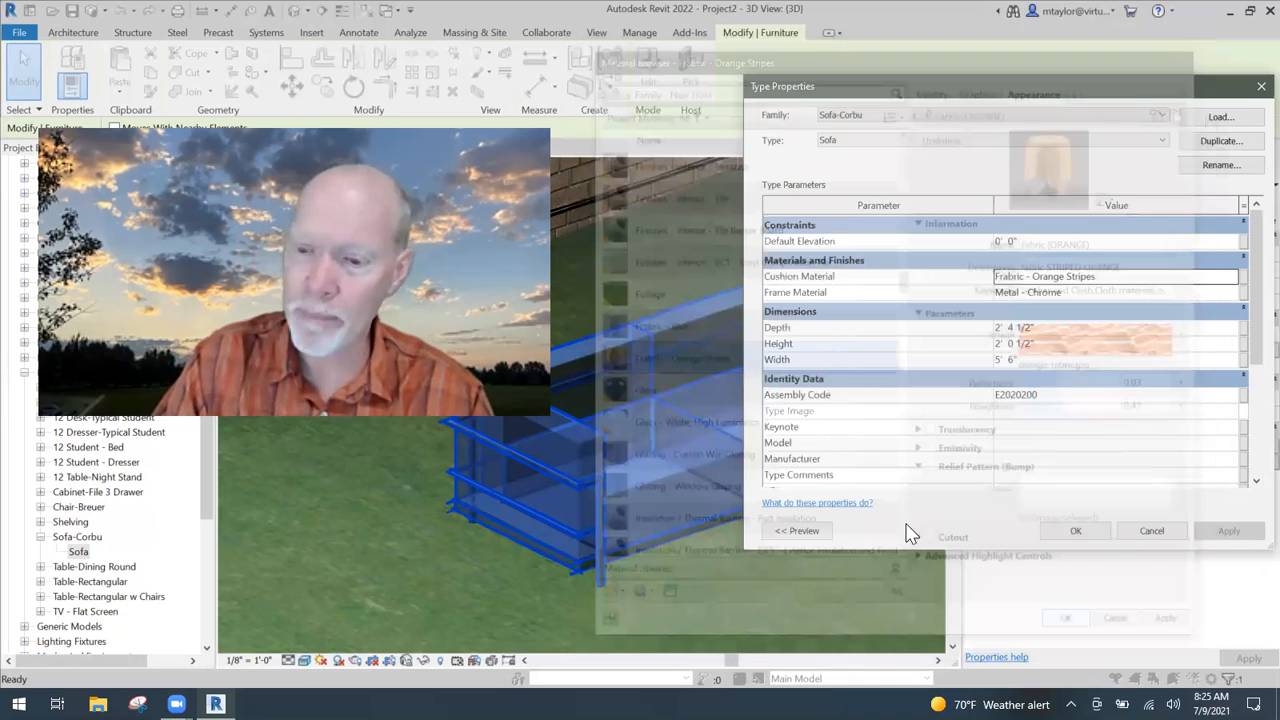
pyautogui.click(1075, 531)
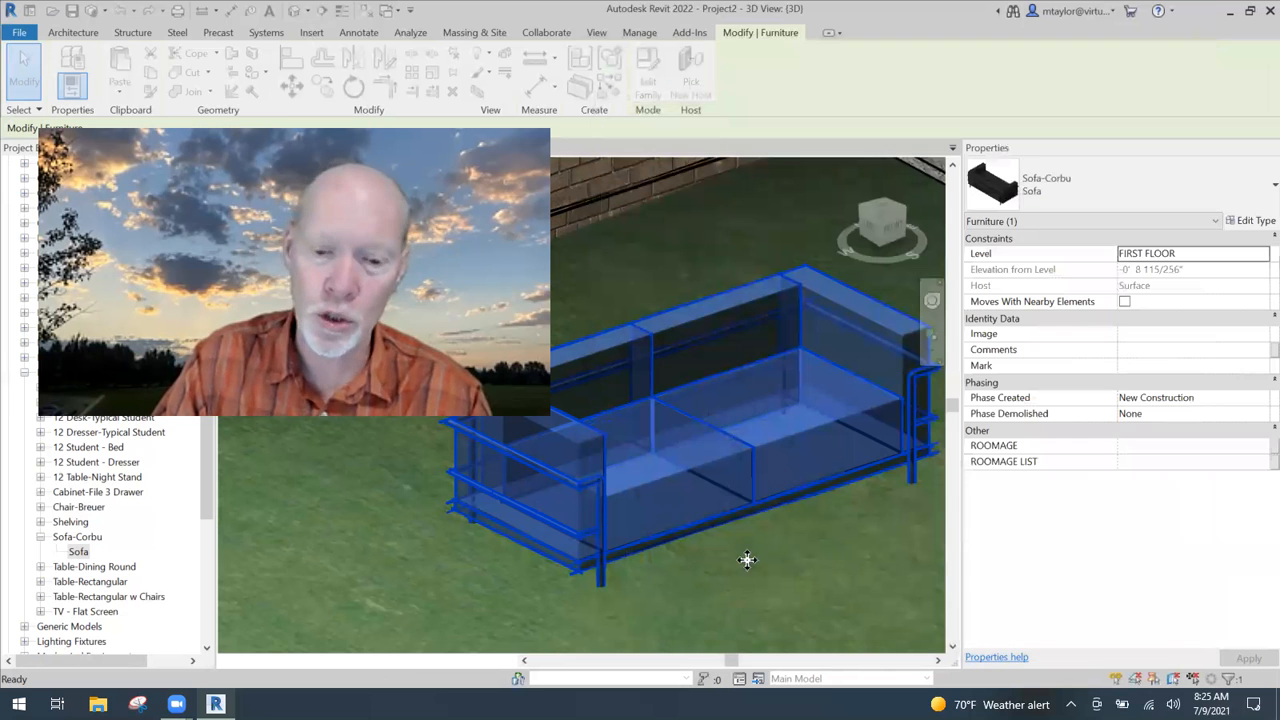
# Step: Deselect the sofa and examine the orange striped fabric texture up close at the corner of its armrest
pyautogui.click(668, 583)
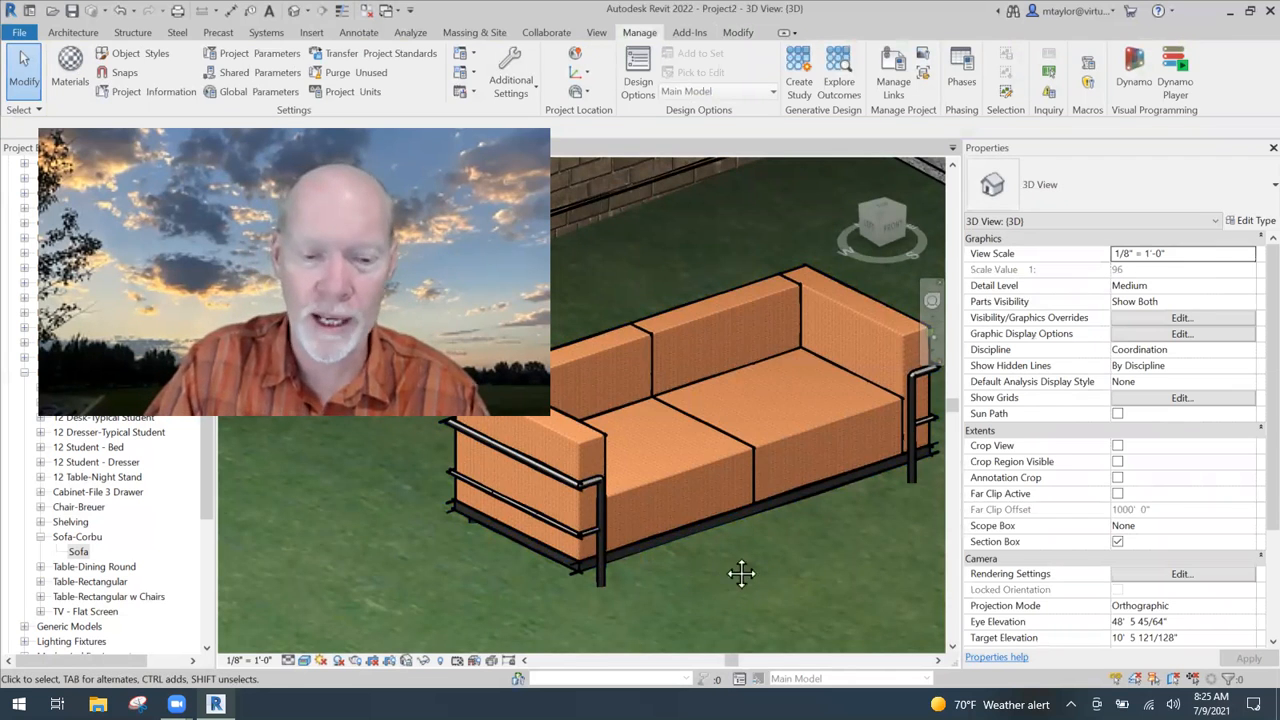
pyautogui.scroll(2, 700, 530)
pyautogui.scroll(2, 680, 425)
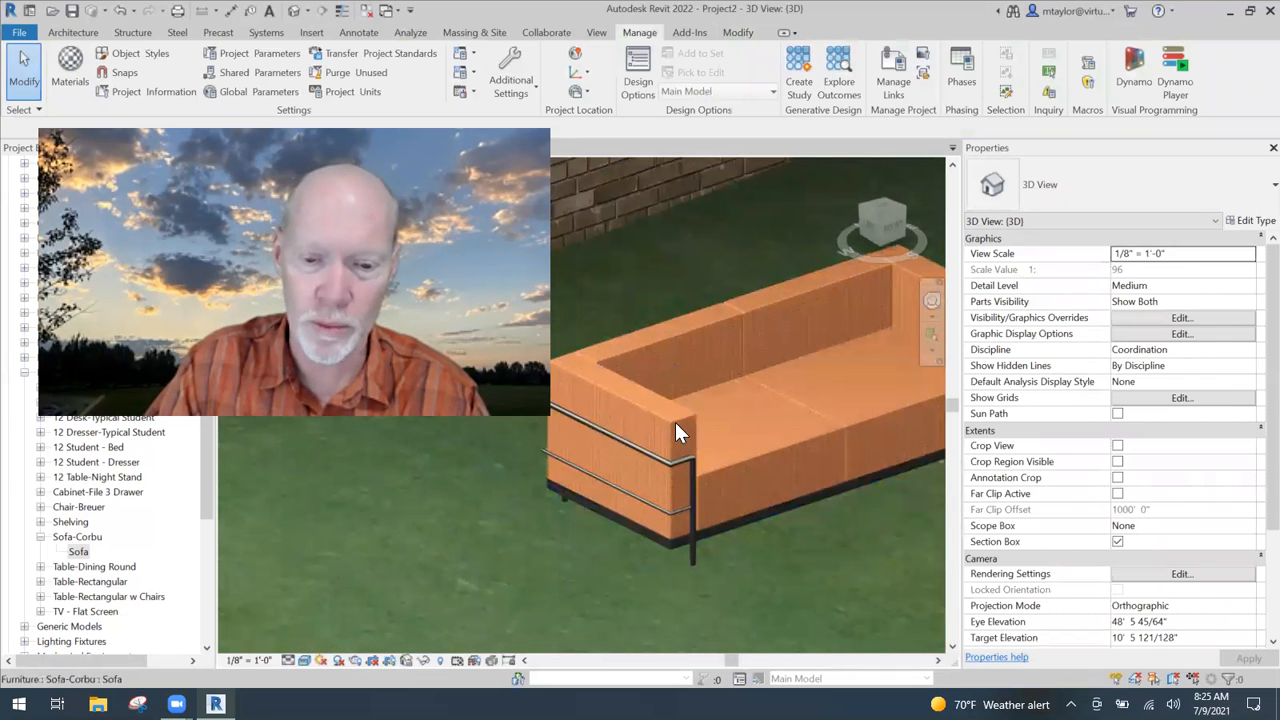
pyautogui.scroll(2, 680, 422)
pyautogui.scroll(2, 660, 420)
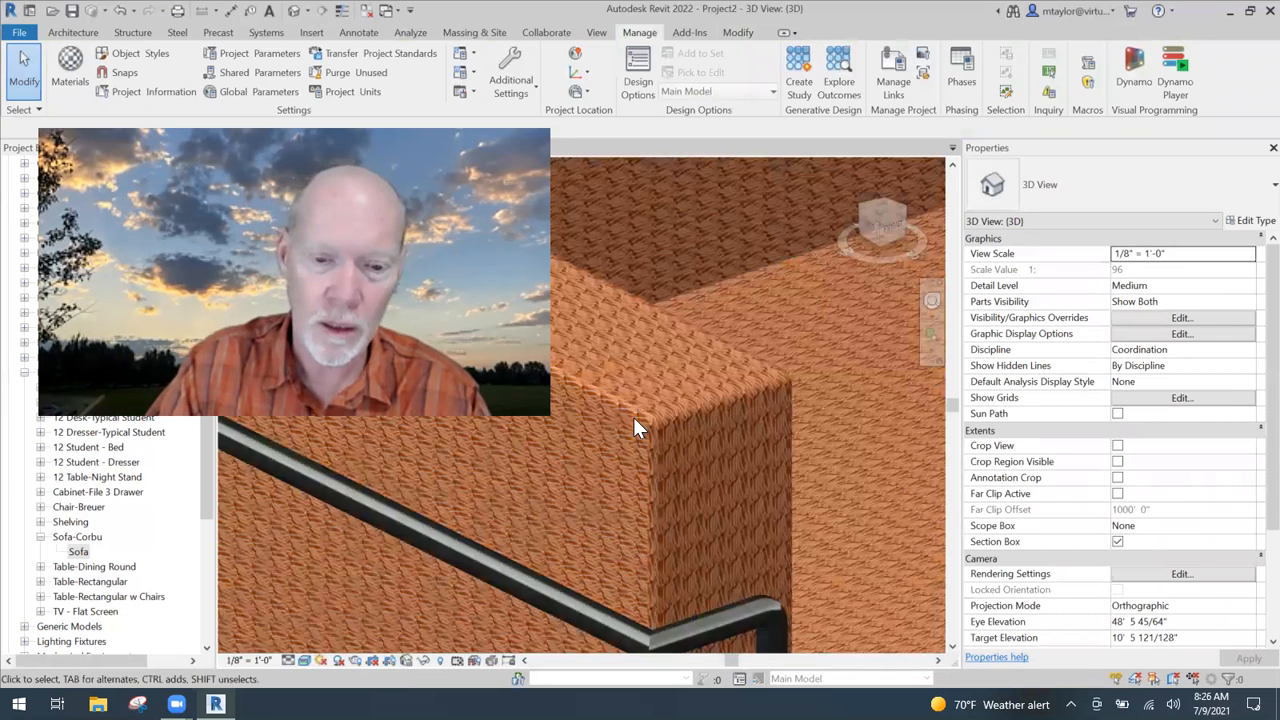
pyautogui.scroll(1, 638, 428)
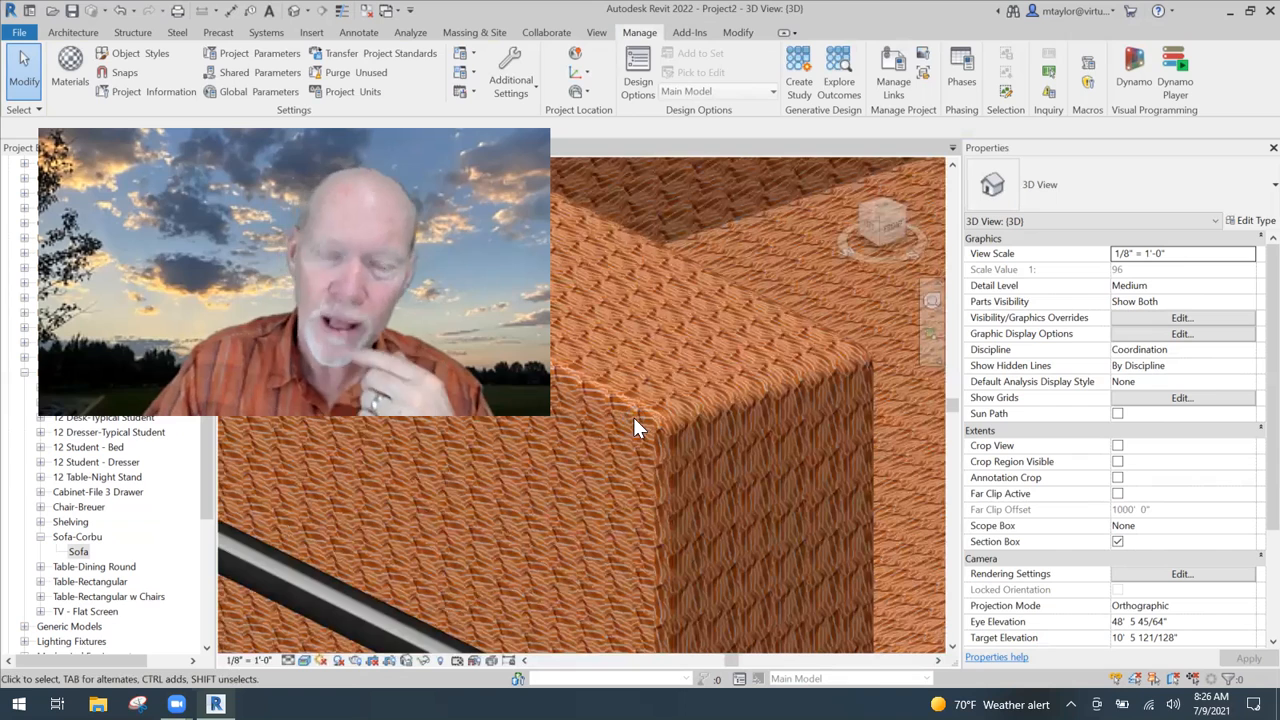
pyautogui.scroll(1, 633, 417)
pyautogui.scroll(1, 633, 417)
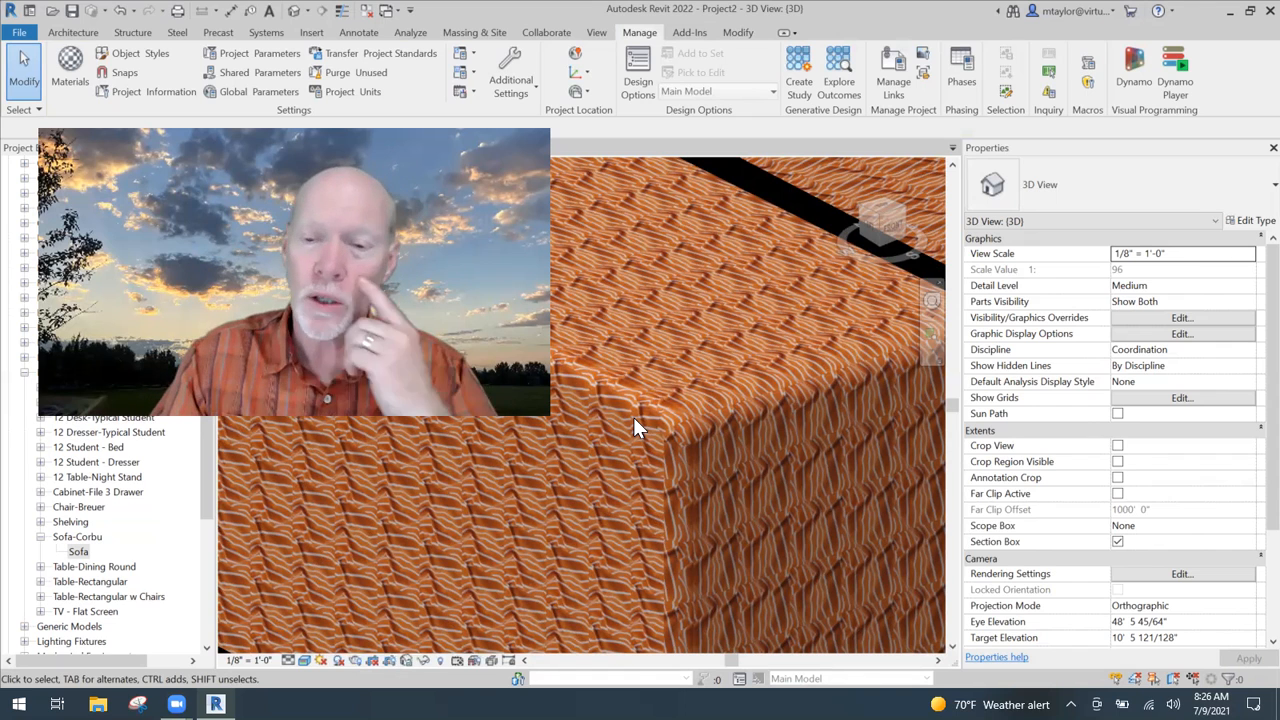
# Step: Open the texture settings of the orange-fabric.jpg image in the appearance of the Frabric - Orange Stripes material
pyautogui.click(76, 66)
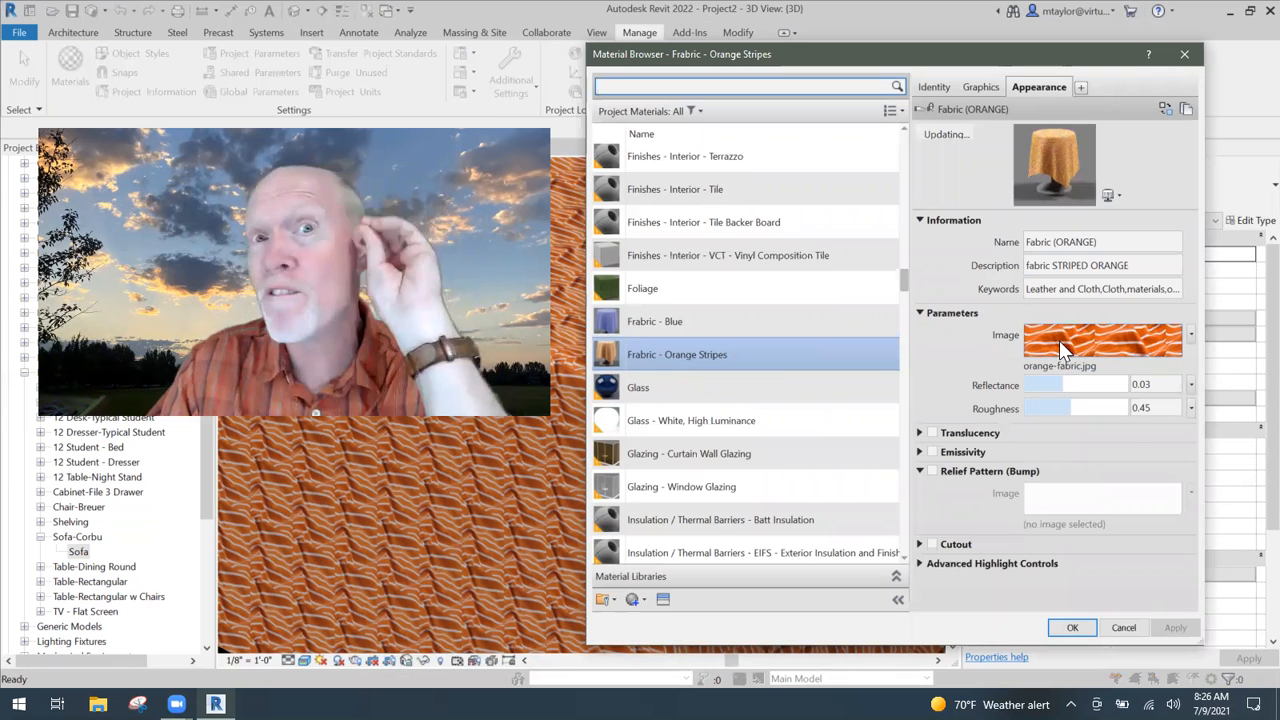
pyautogui.moveTo(1096, 348)
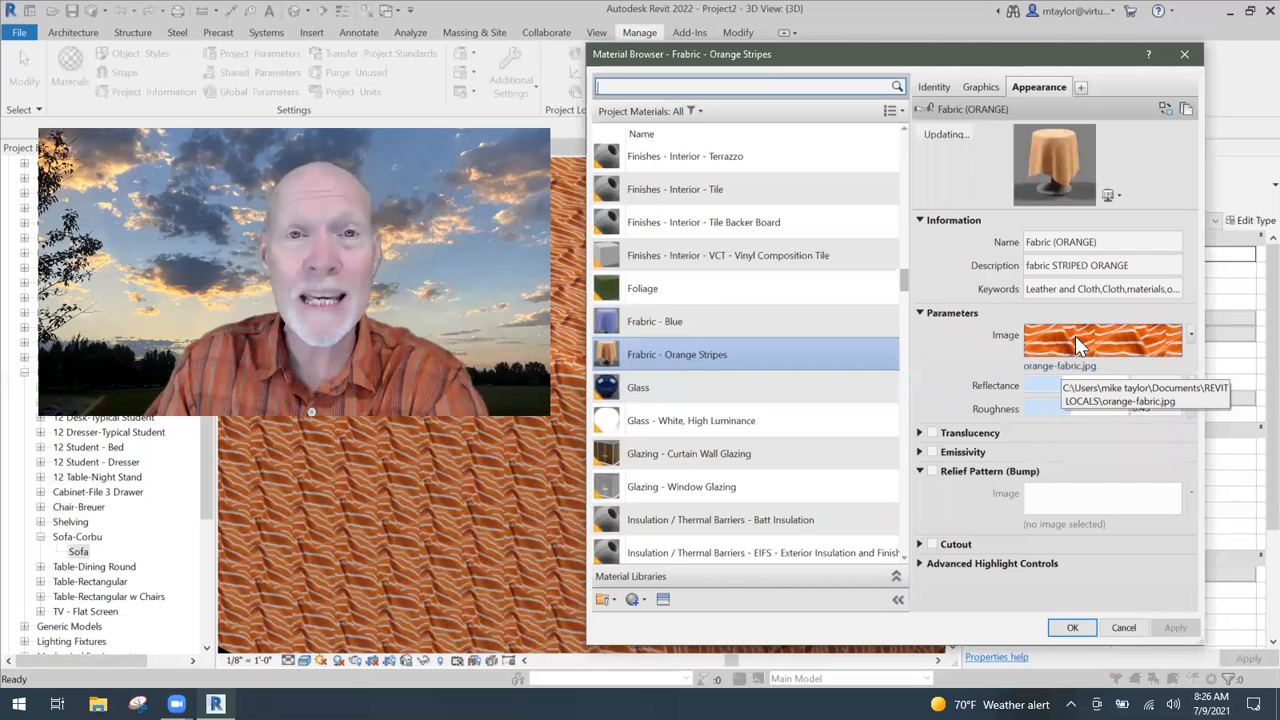
pyautogui.click(1076, 337)
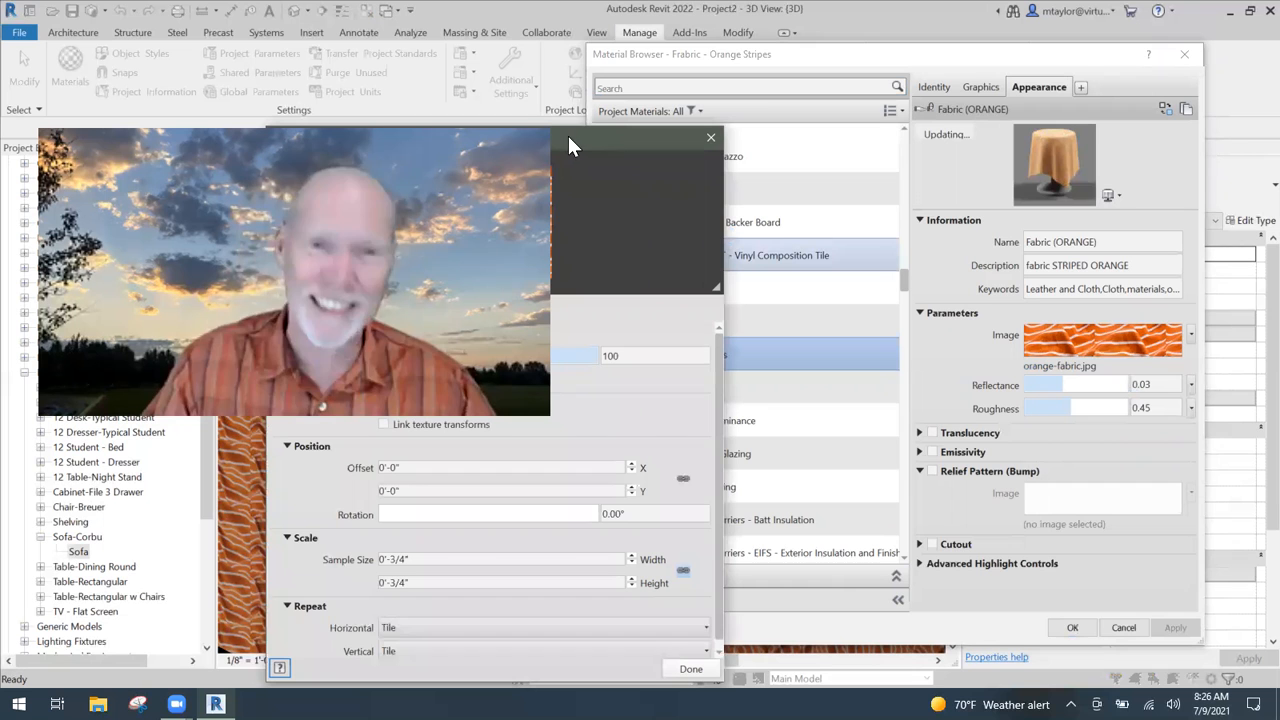
pyautogui.moveTo(576, 136); pyautogui.dragTo(870, 50)
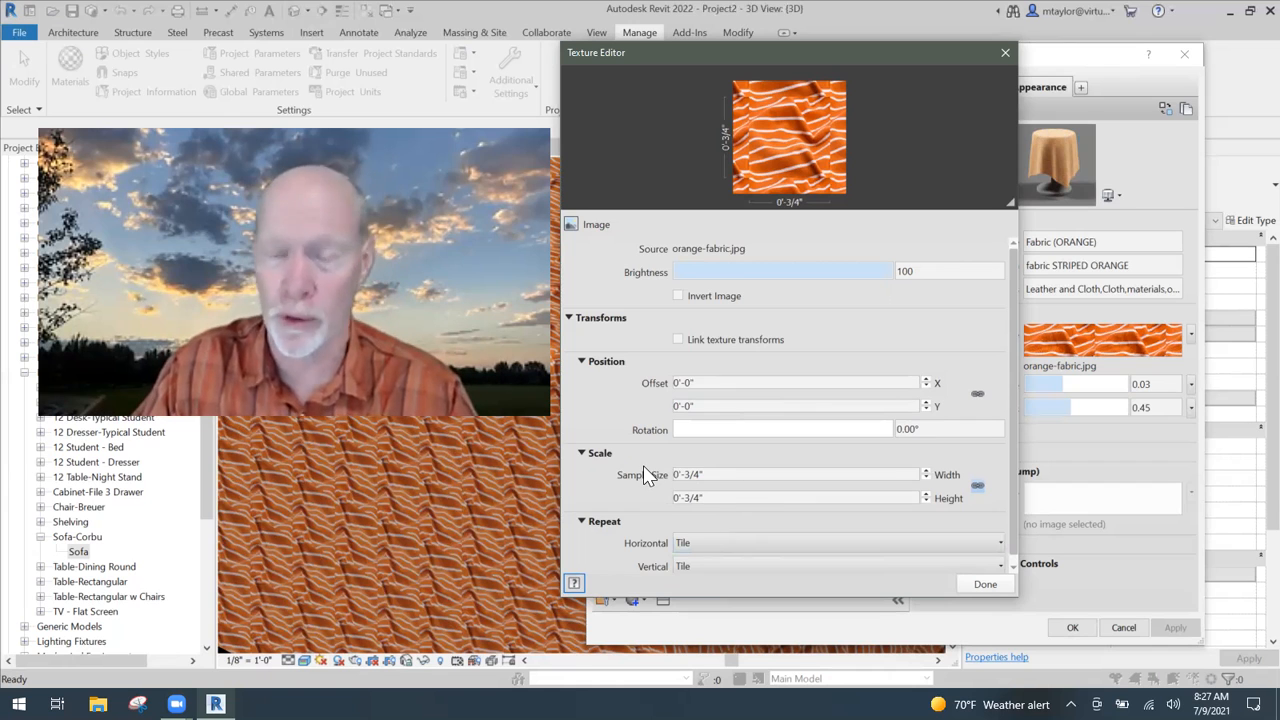
# Step: Set the orange fabric image's linked sample width and height to 0'-1"
pyautogui.click(752, 497)
pyautogui.click(711, 474)
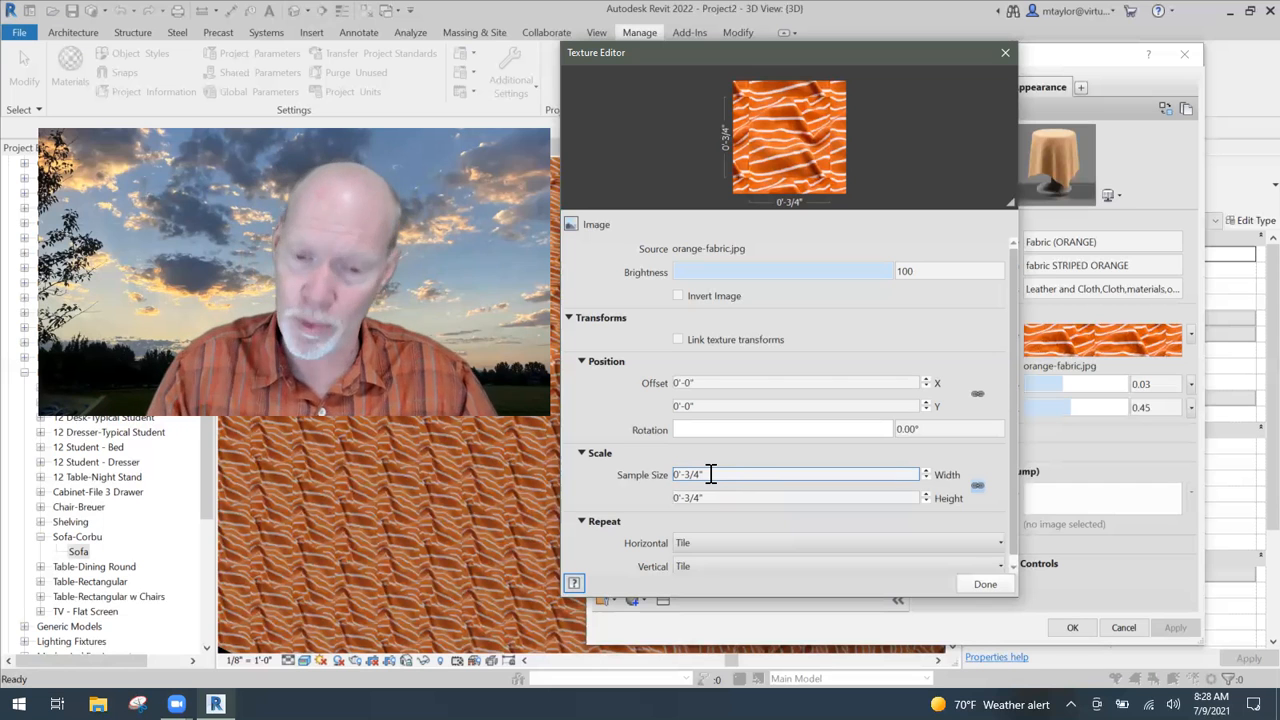
pyautogui.doubleClick(710, 474)
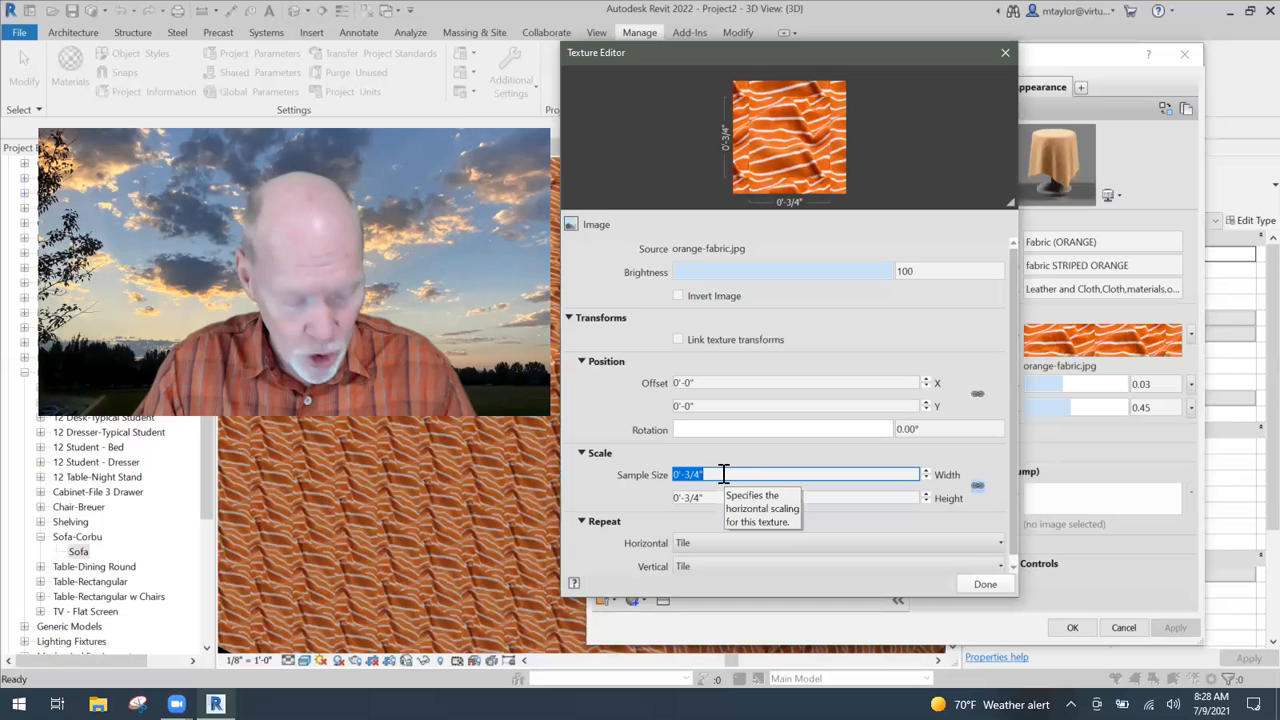
pyautogui.write('1')
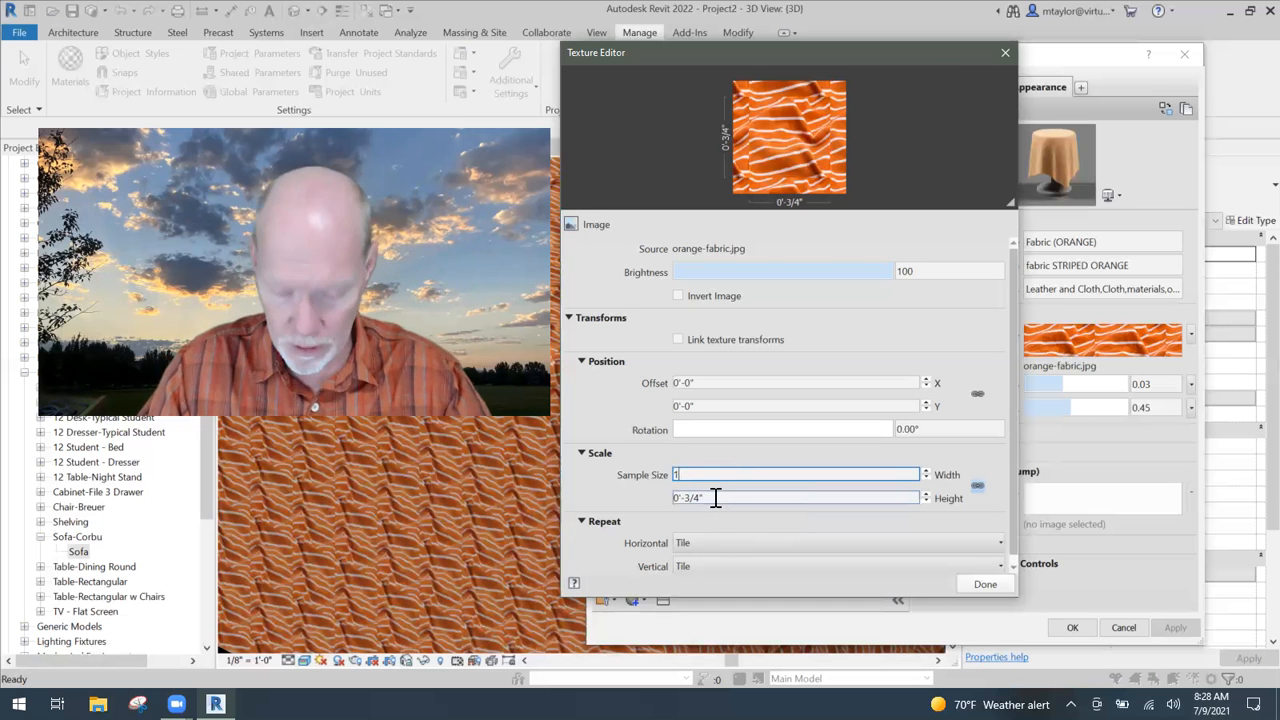
pyautogui.press('Tab')
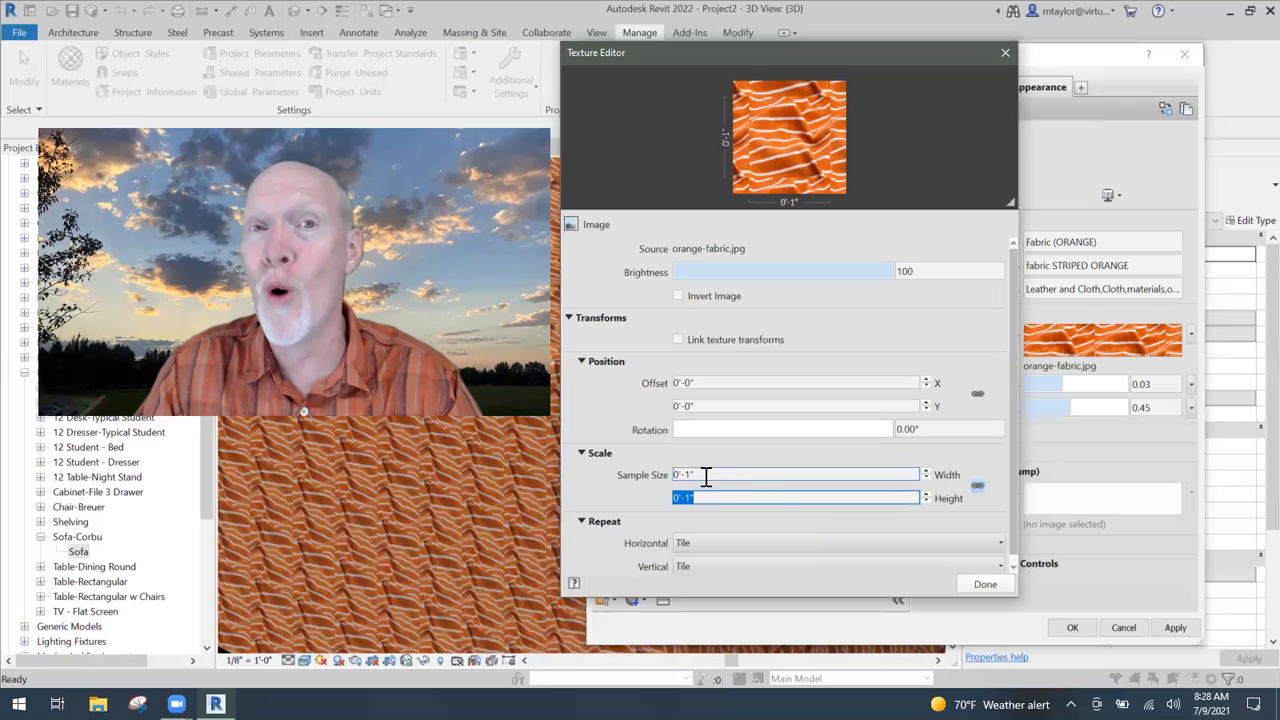
# Step: Set the orange fabric image's linked sample size to 1'-0" and apply the material change to the sofa
pyautogui.click(707, 474)
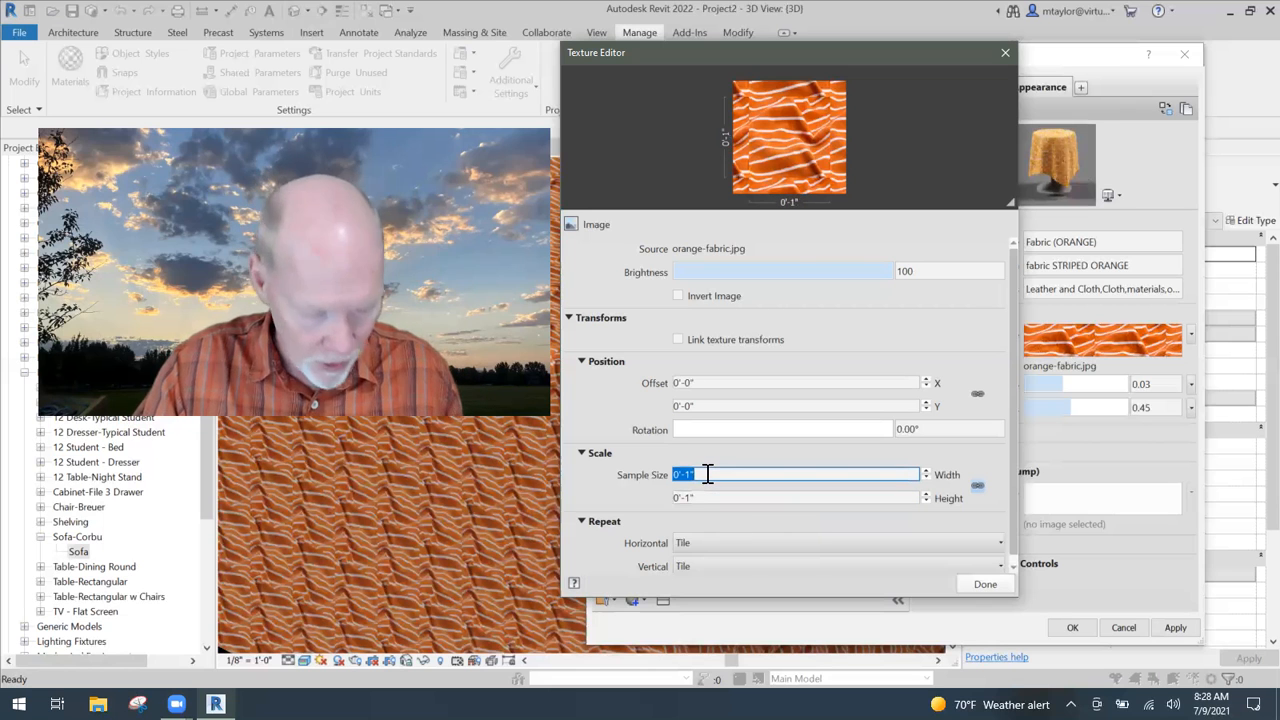
pyautogui.write("1'")
pyautogui.press('Tab')
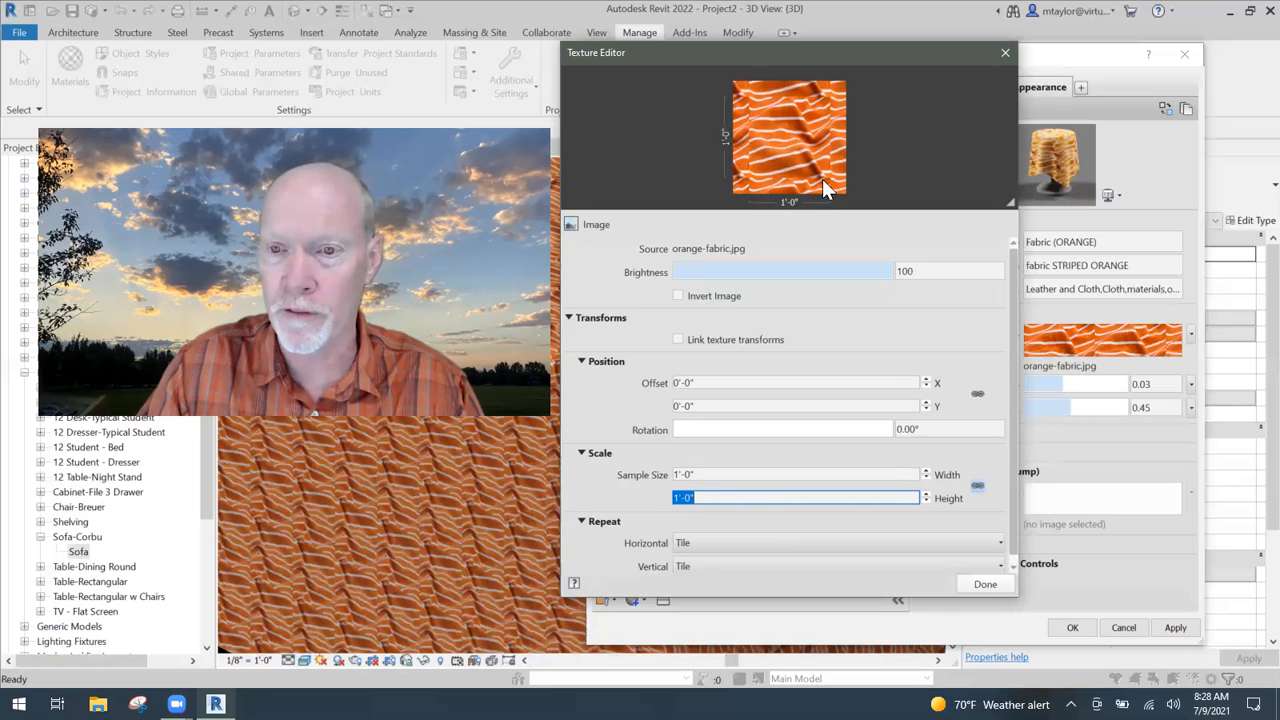
pyautogui.click(982, 582)
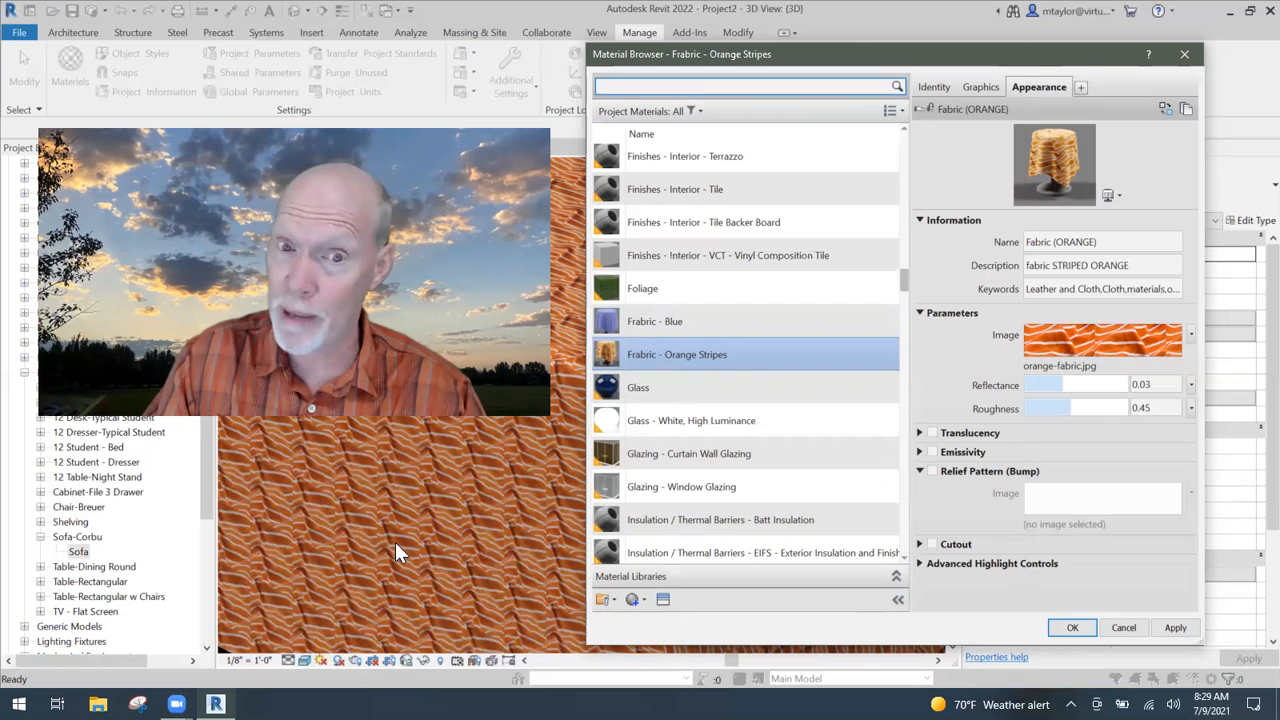
pyautogui.click(1072, 628)
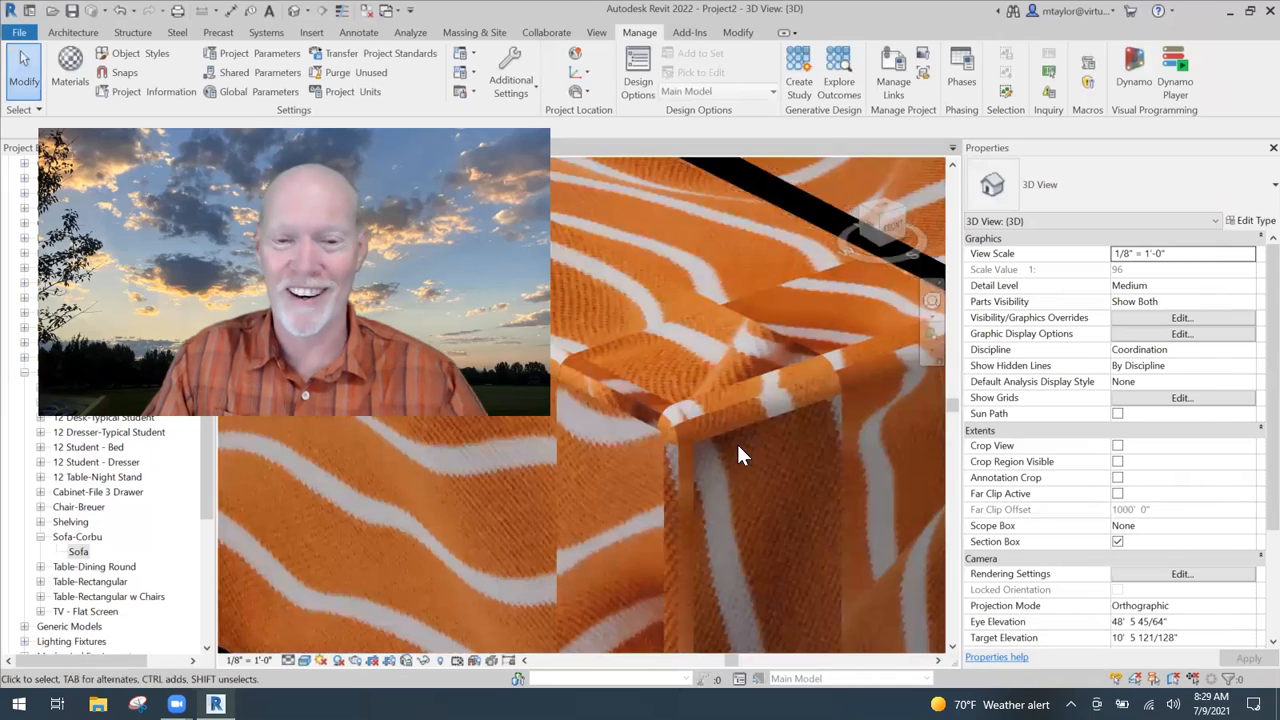
pyautogui.scroll(-6, 729, 455)
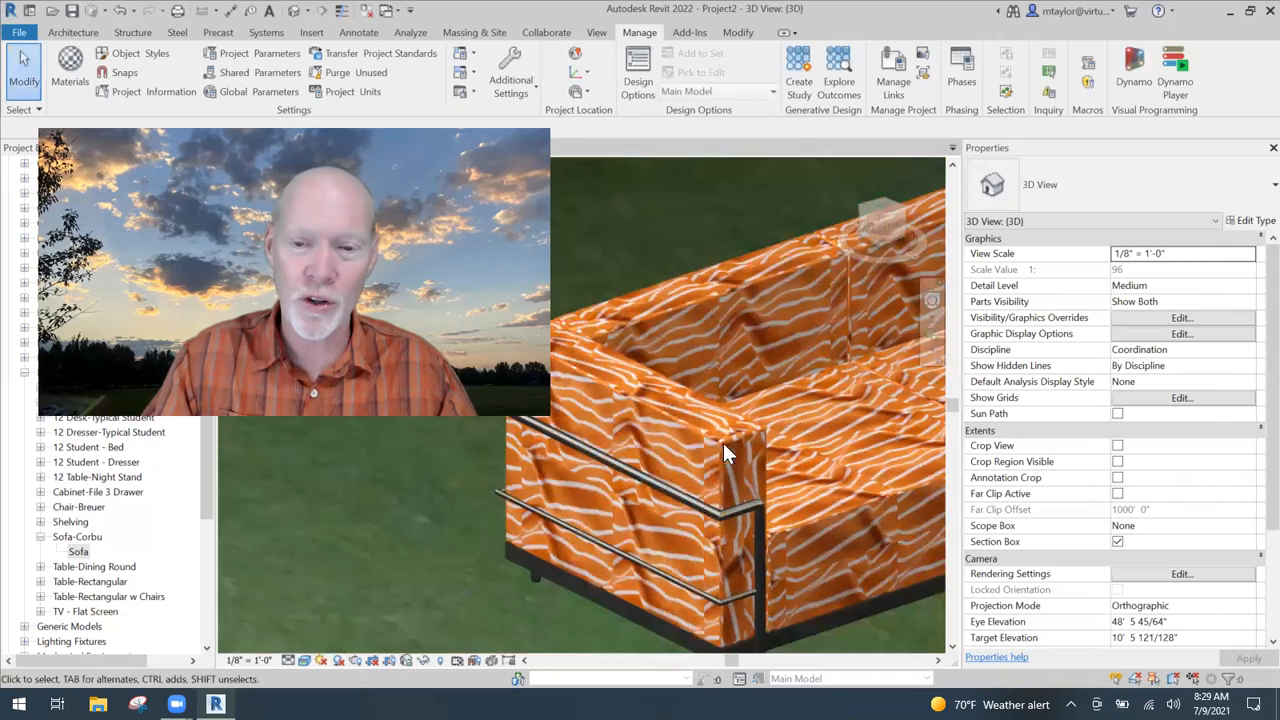
pyautogui.scroll(-5, 735, 440)
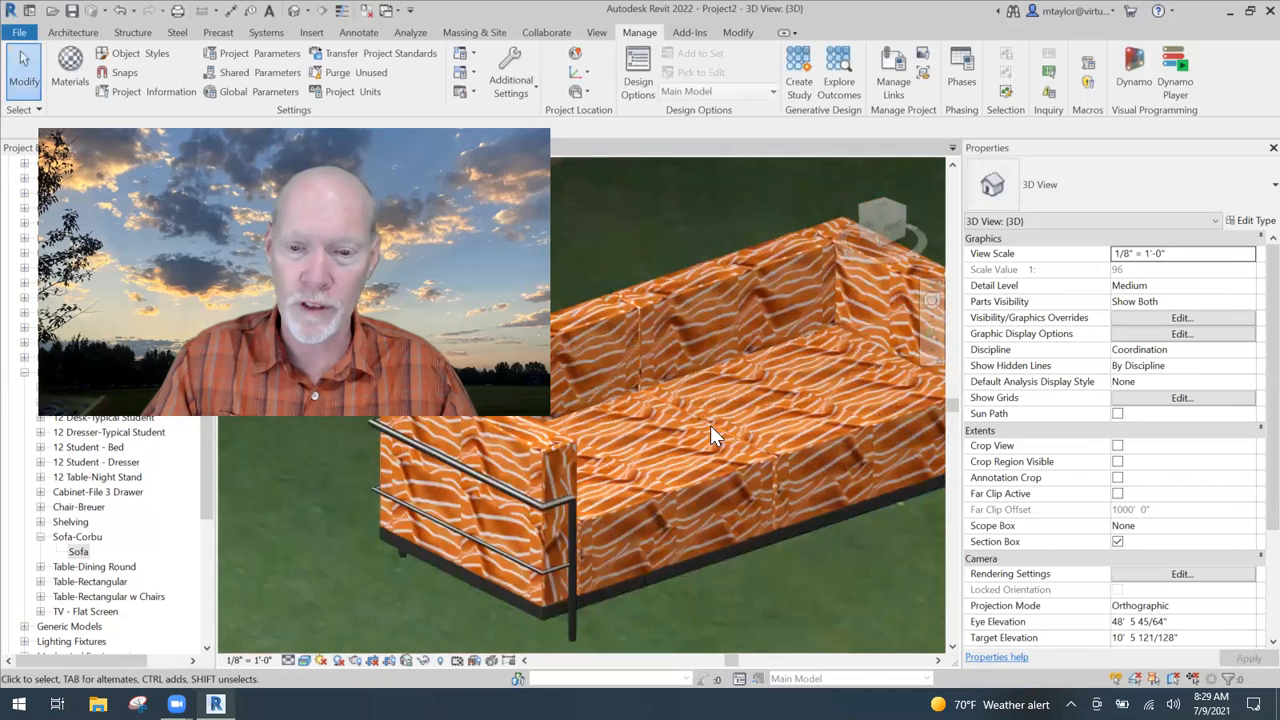